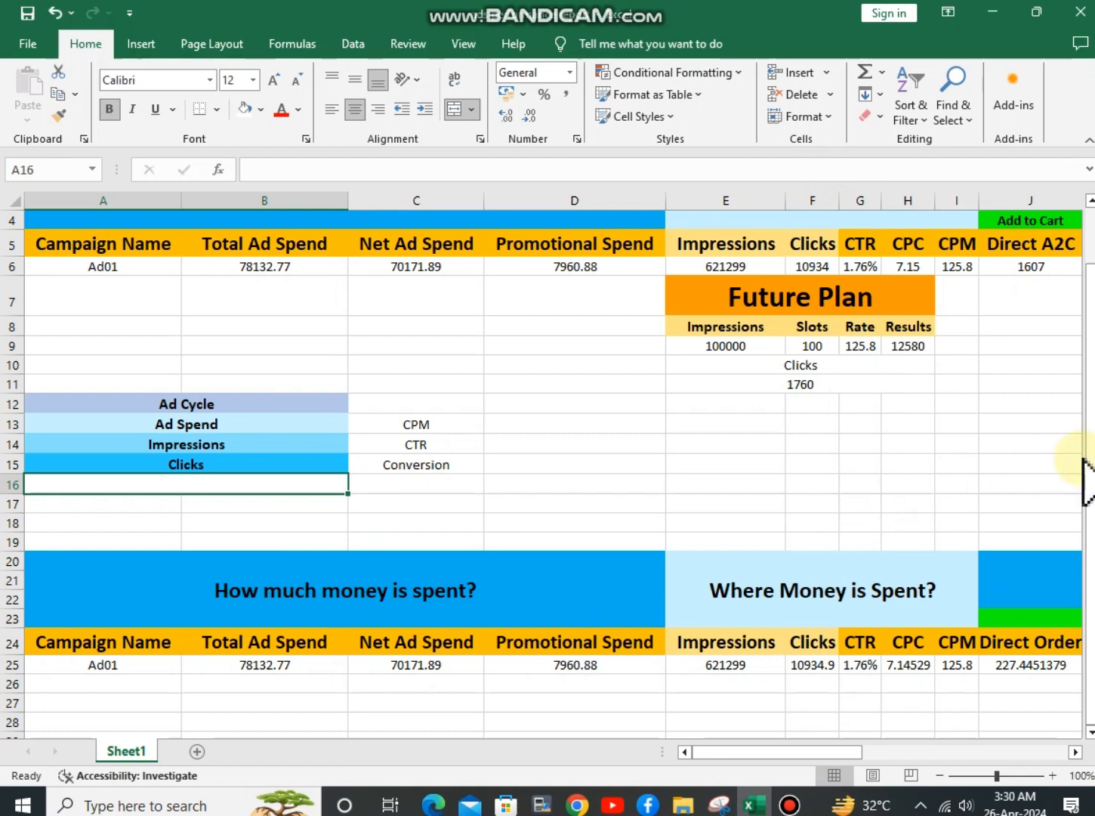
- Examine the CTR, CPC and CPM columns of the Ad01 campaign report in the upper table
drag(1091, 452, 1086, 411)
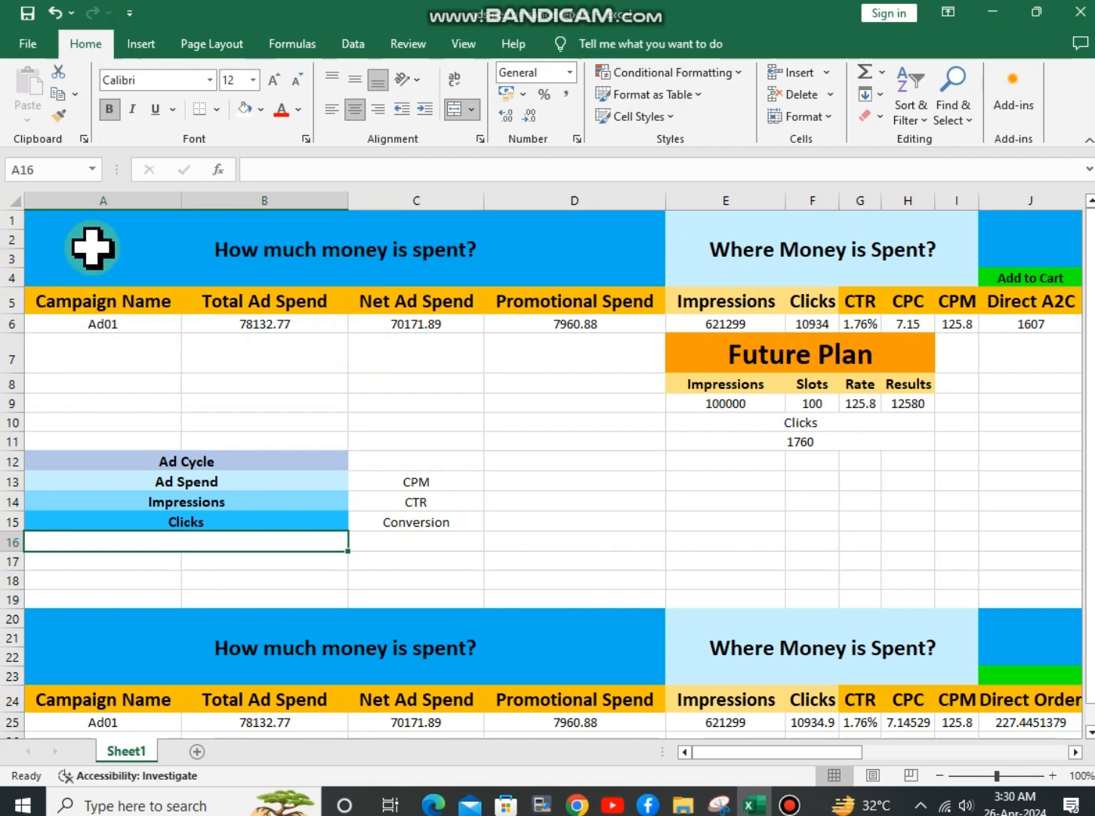
drag(90, 244, 4, 355)
click(487, 455)
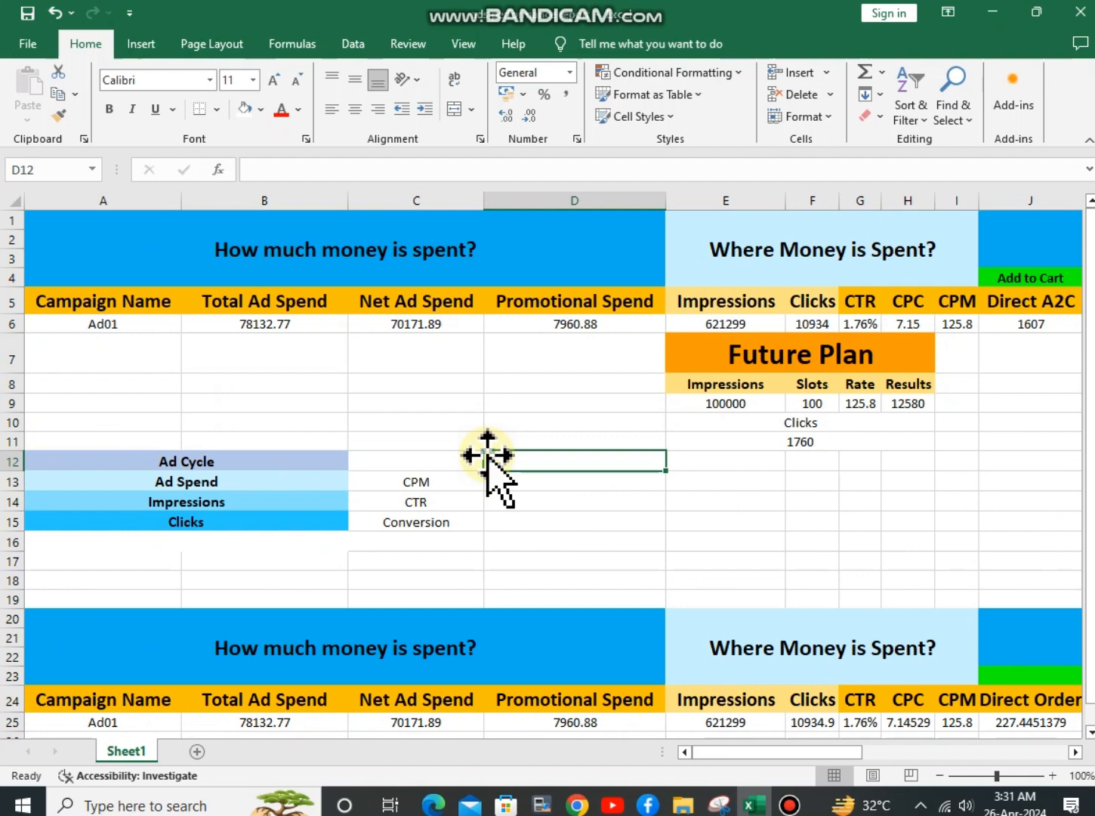
click(856, 300)
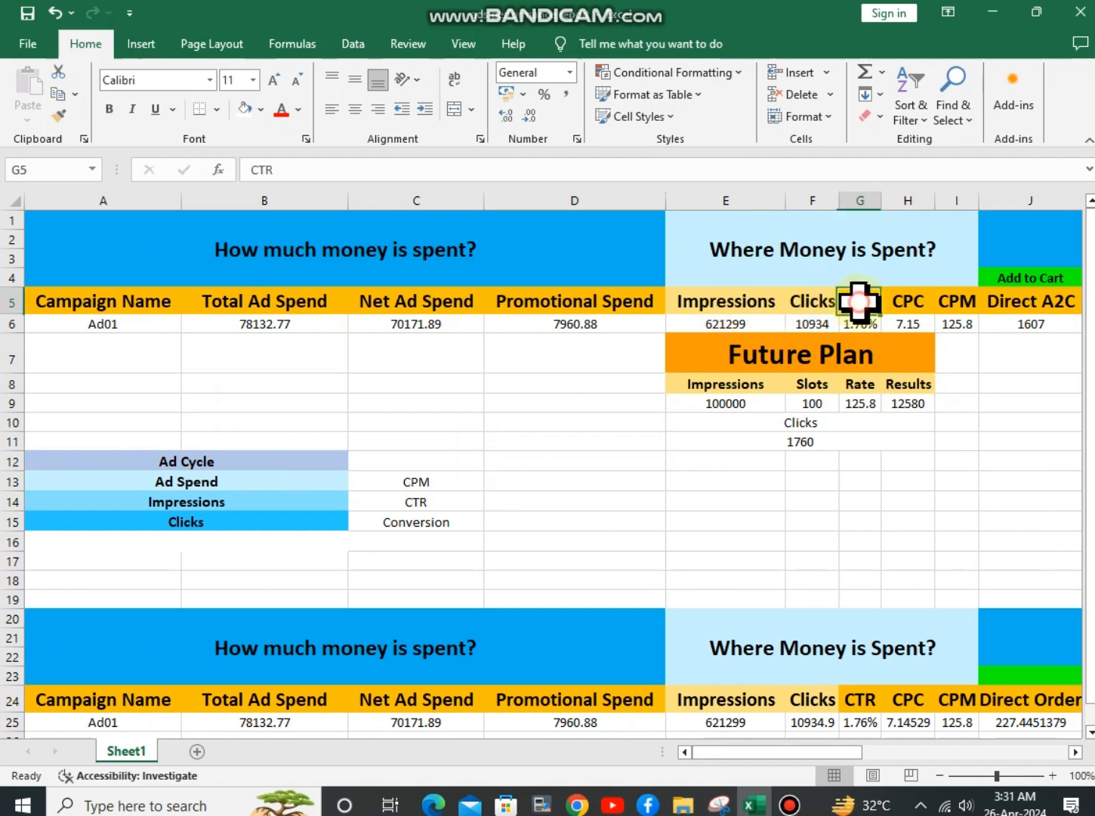
click(907, 304)
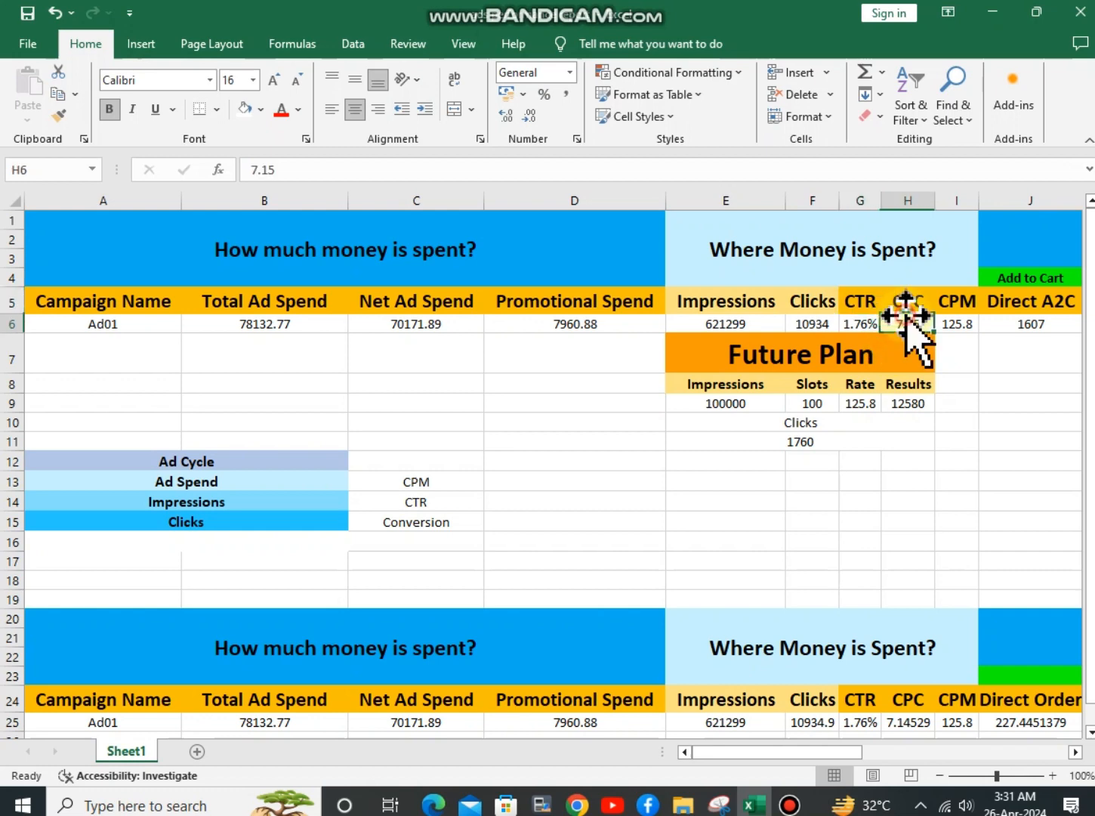
click(946, 301)
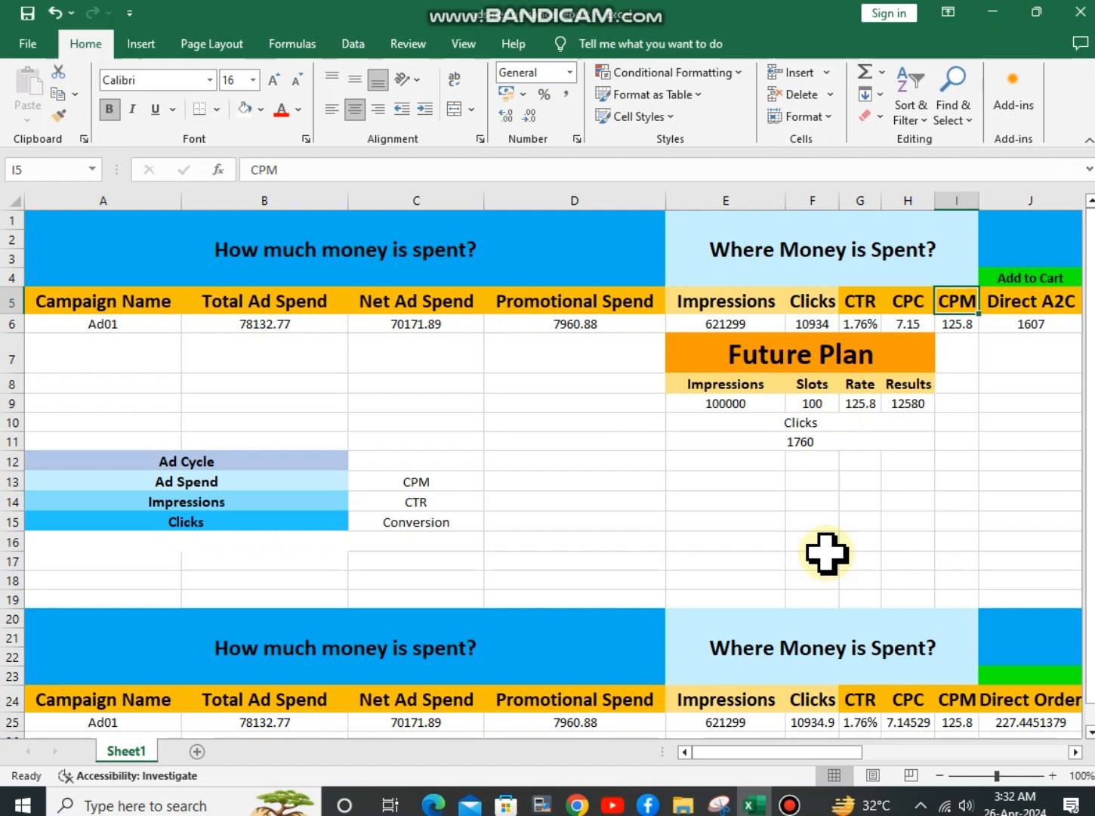
- Select the whole upper campaign report, A1:U6, and review it from ad spend through Ultimate Results
drag(154, 259, 903, 315)
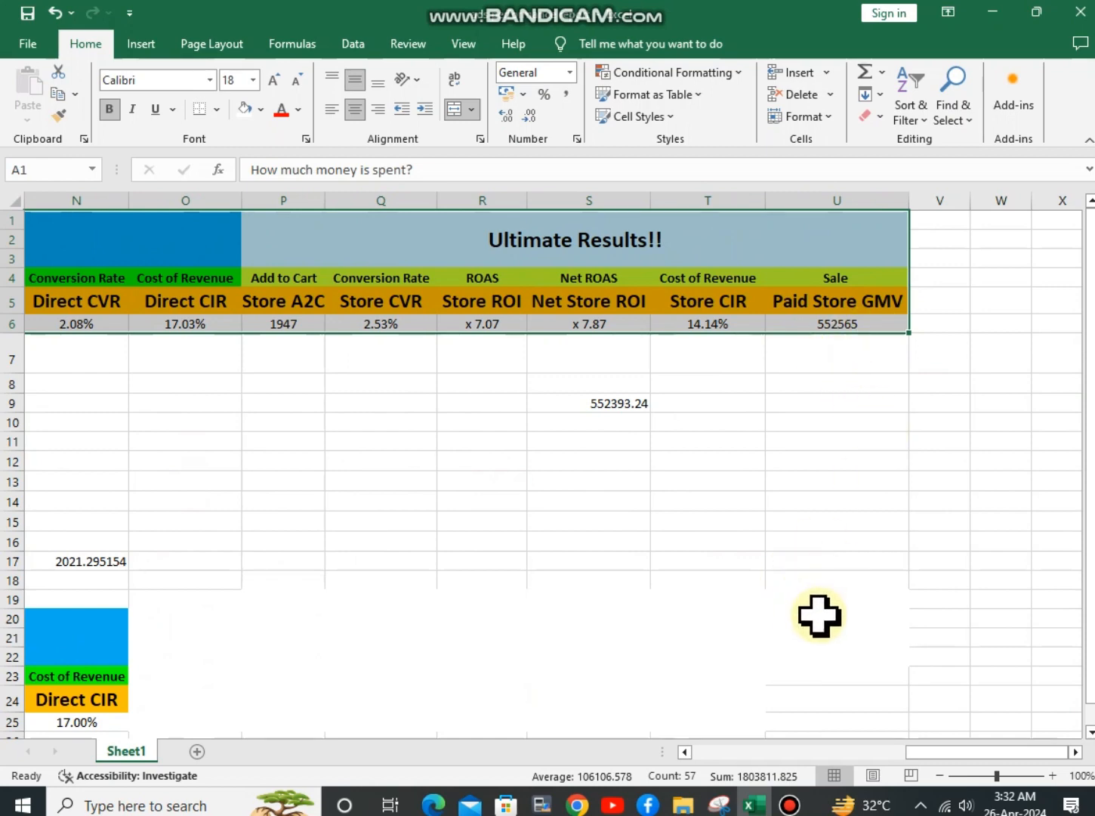
drag(909, 751, 699, 757)
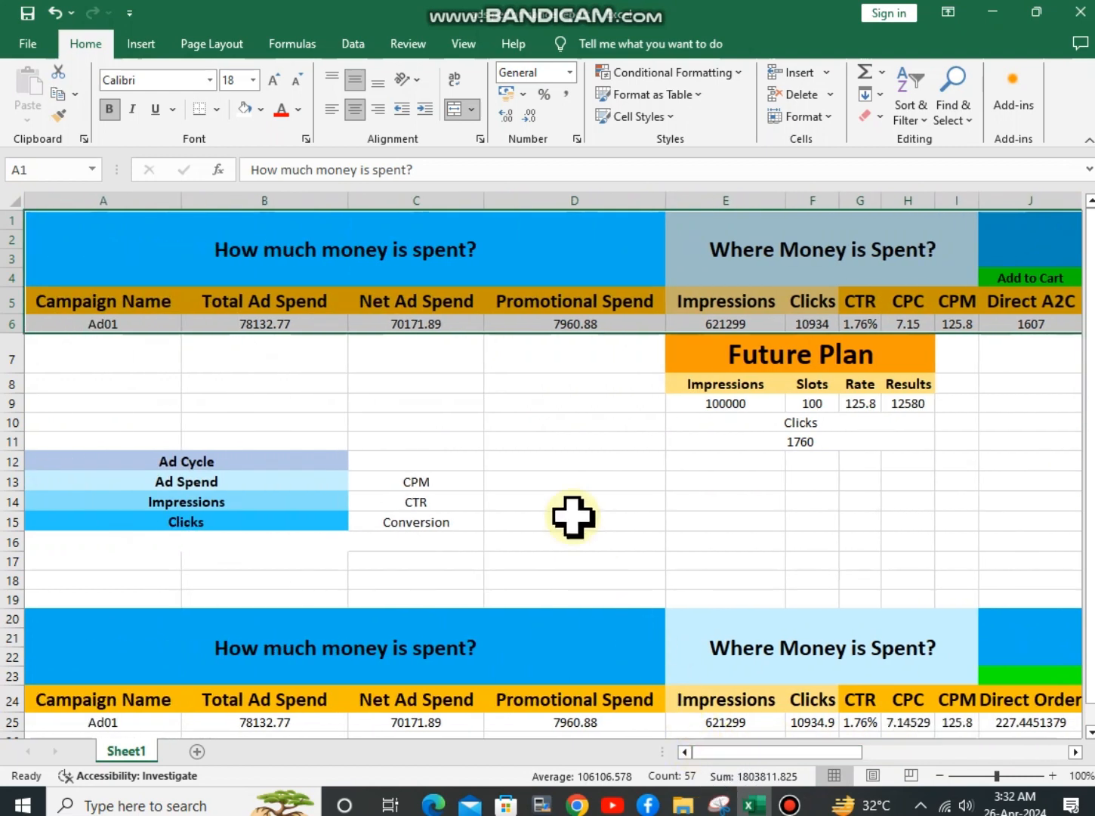
click(530, 427)
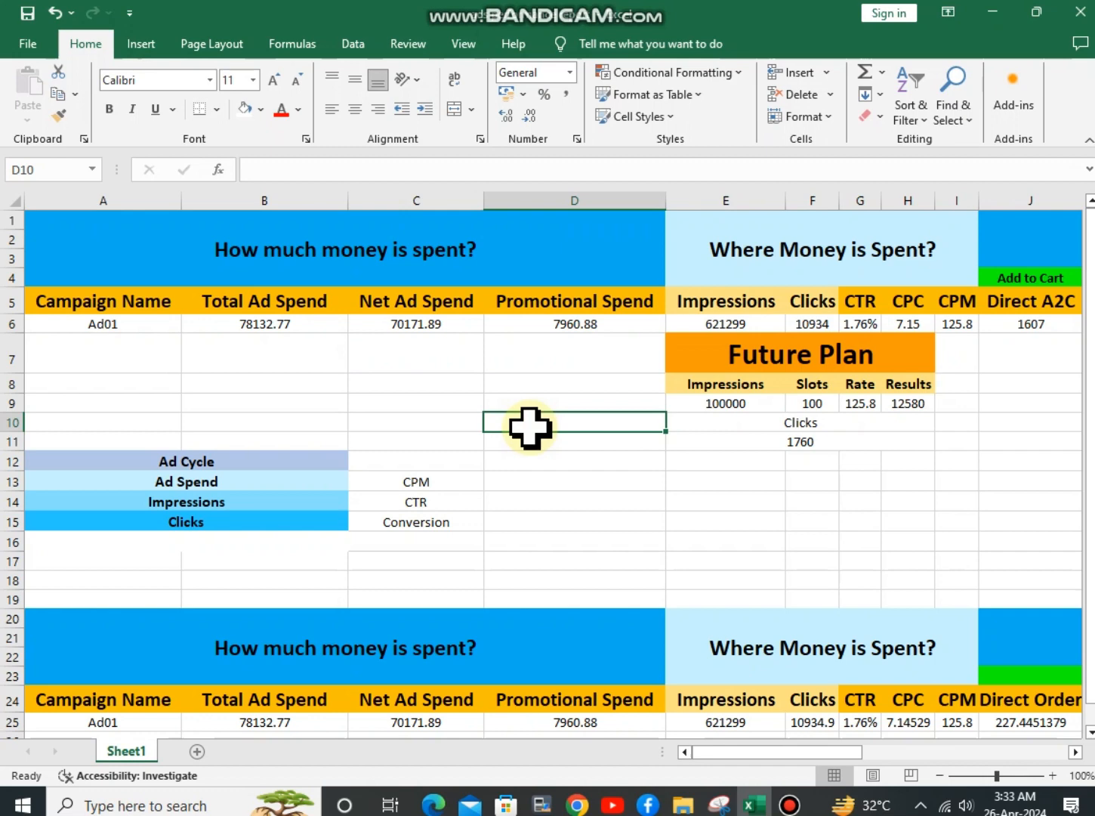
- Examine the Ad Cycle block in rows 12 to 16, going through its Ad Spend, Impressions and Clicks stages
click(151, 463)
drag(151, 462, 143, 560)
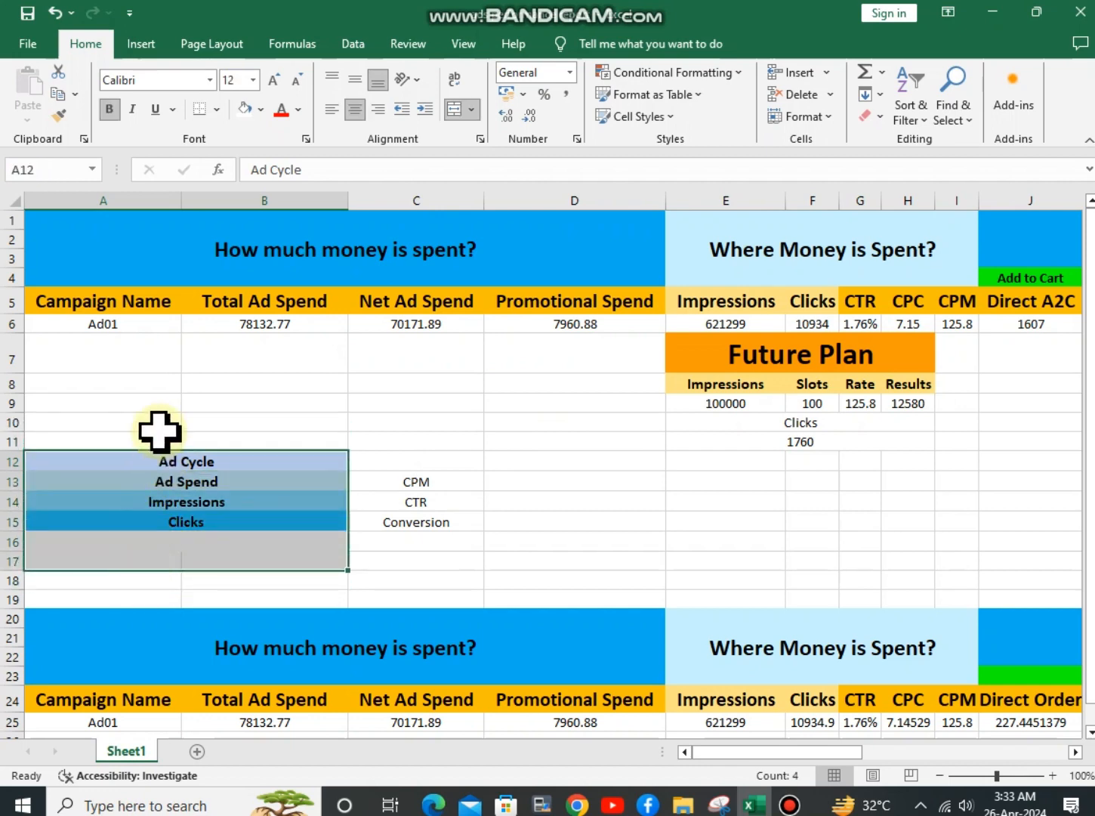
click(136, 440)
drag(110, 460, 117, 530)
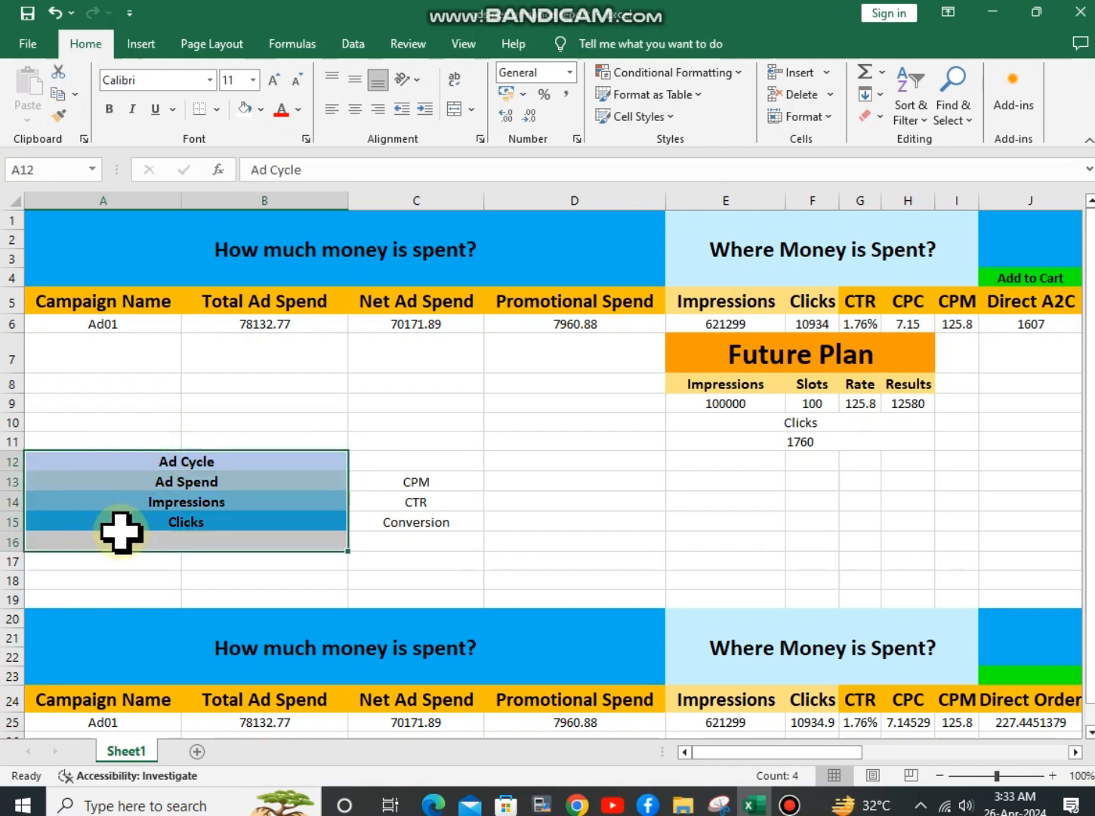
click(139, 482)
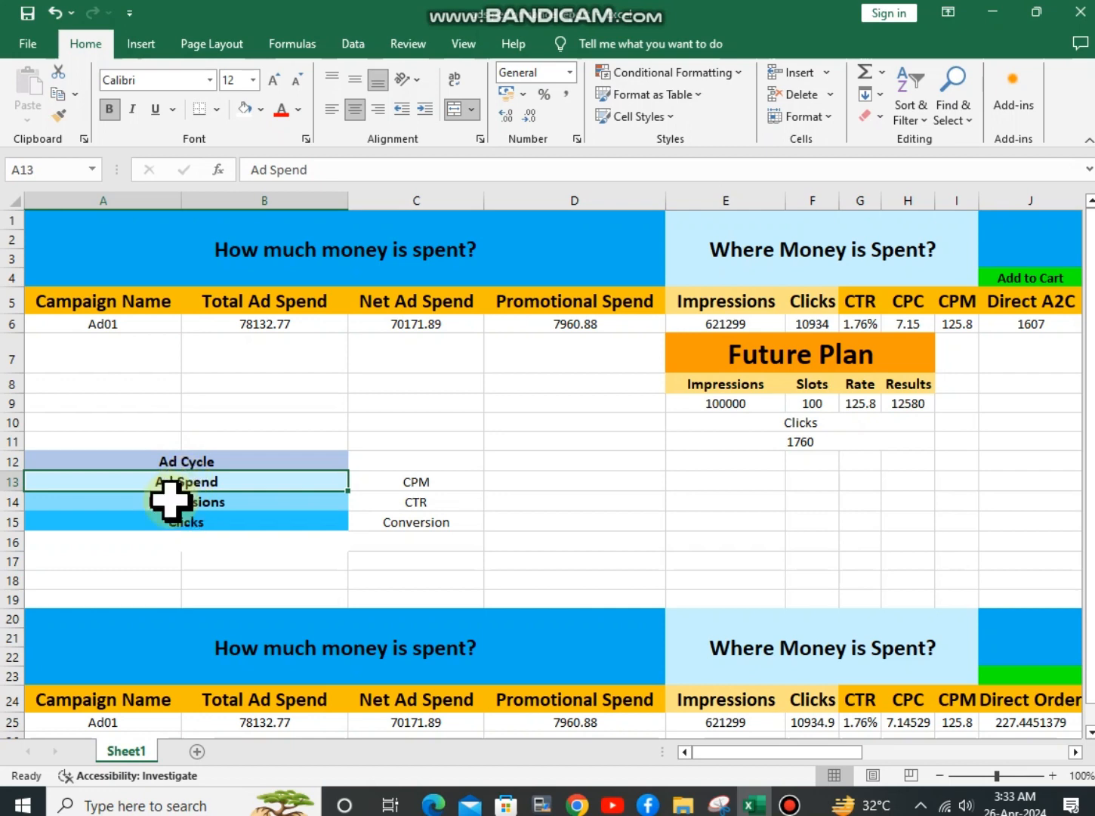
click(172, 500)
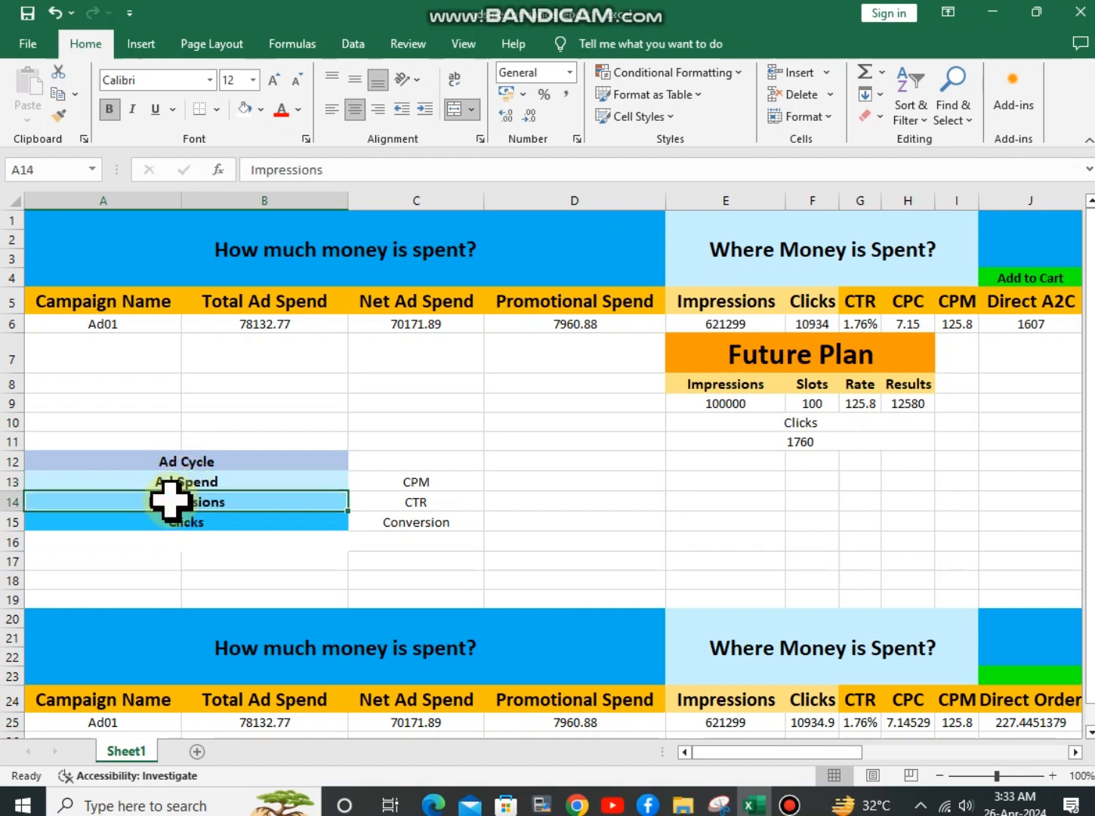
click(155, 525)
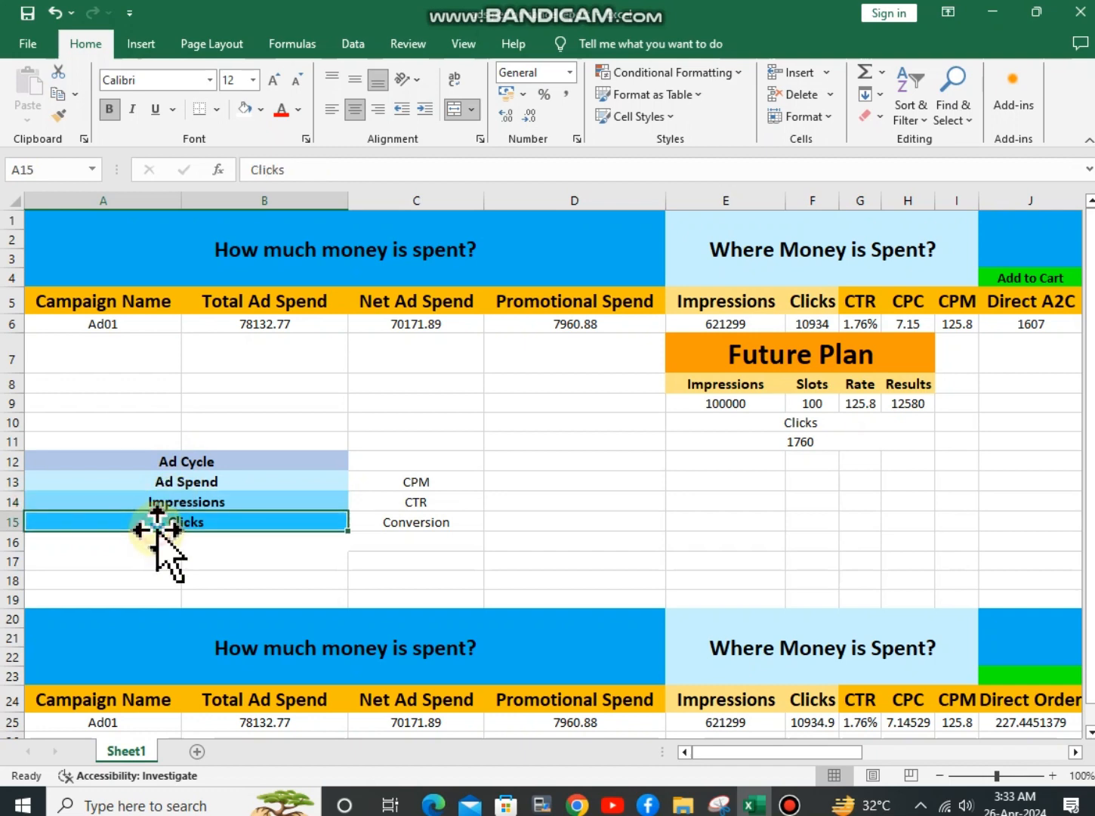
click(165, 479)
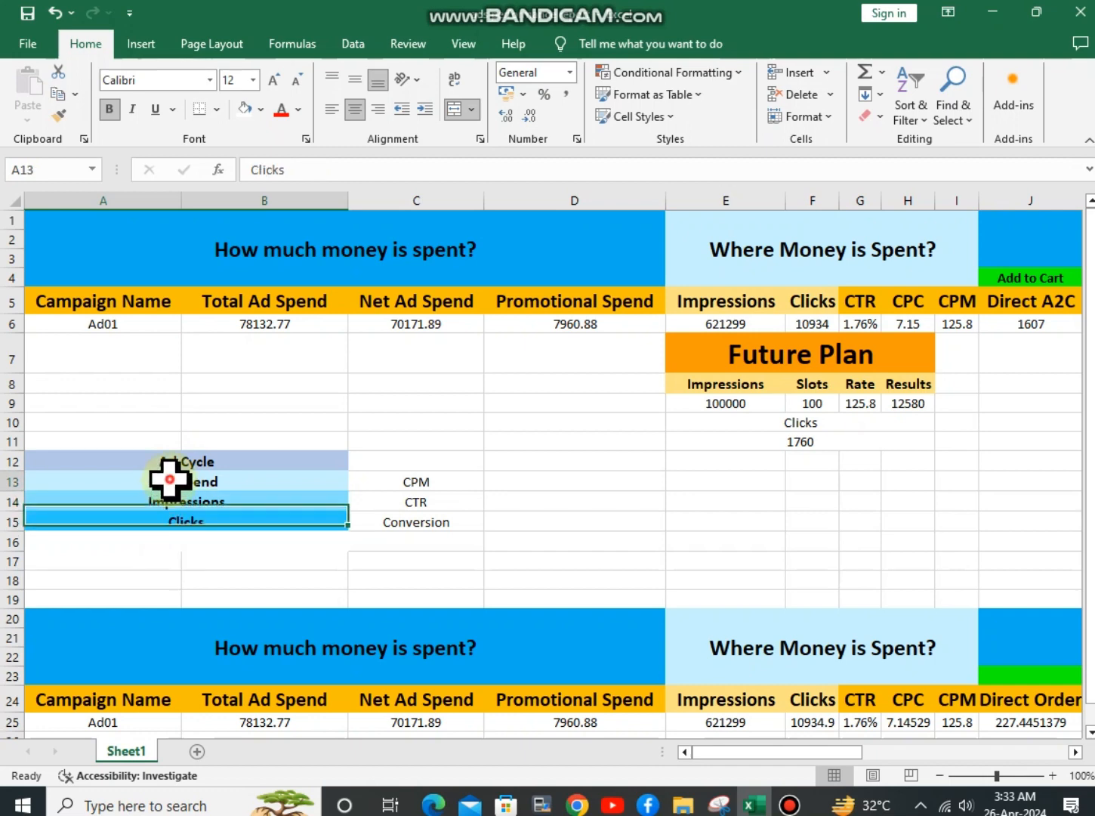
- Examine the CPM metric beside Ad Spend and the CTR metric beside Impressions in the Ad Cycle block
click(417, 479)
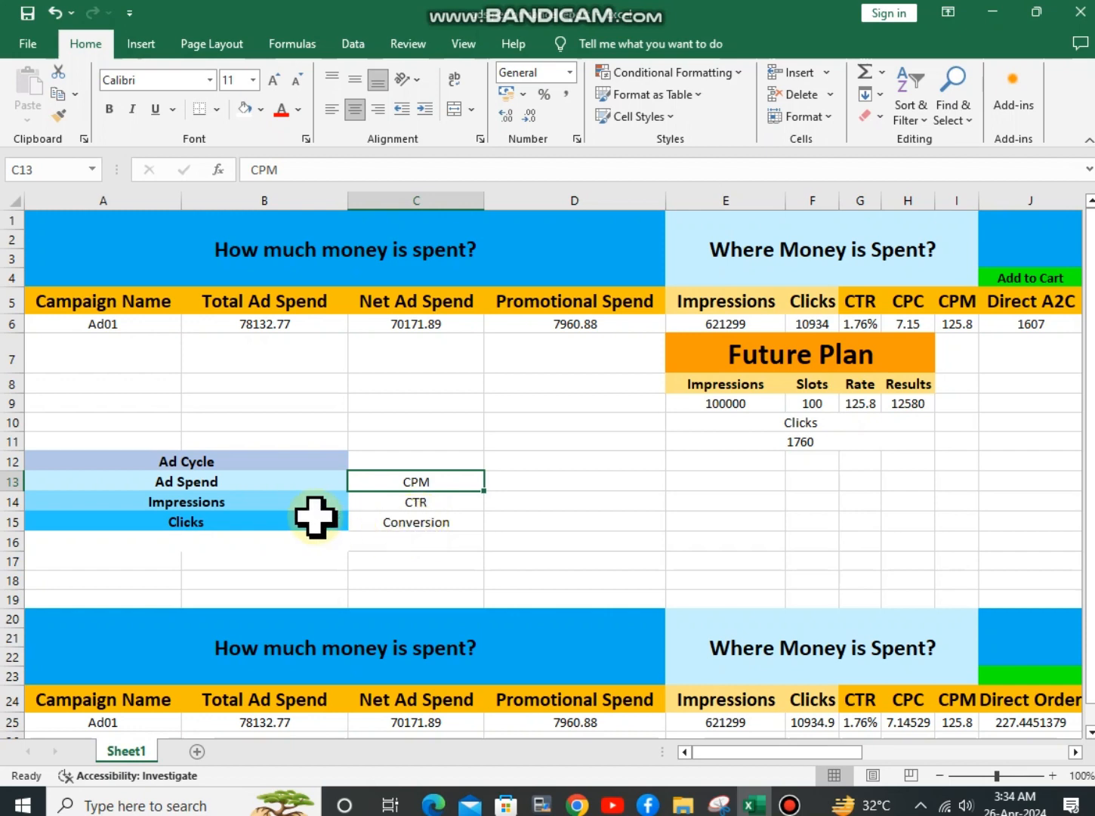
click(299, 501)
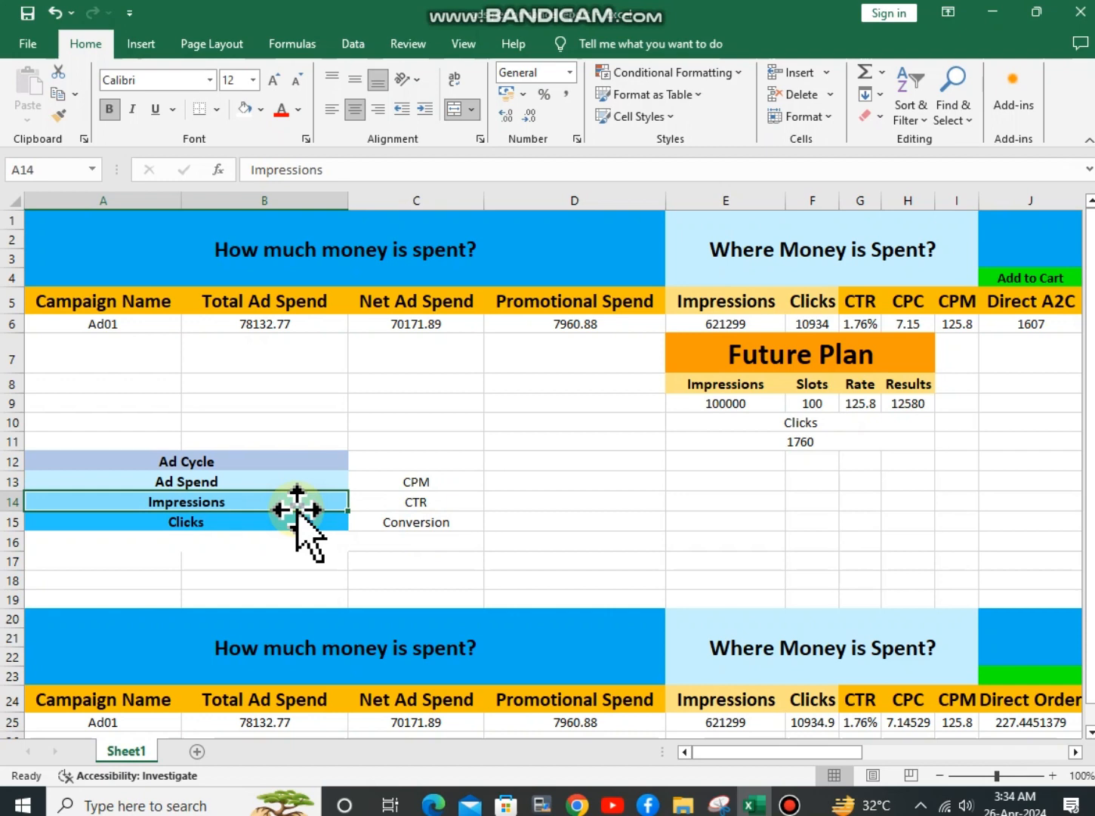
click(372, 501)
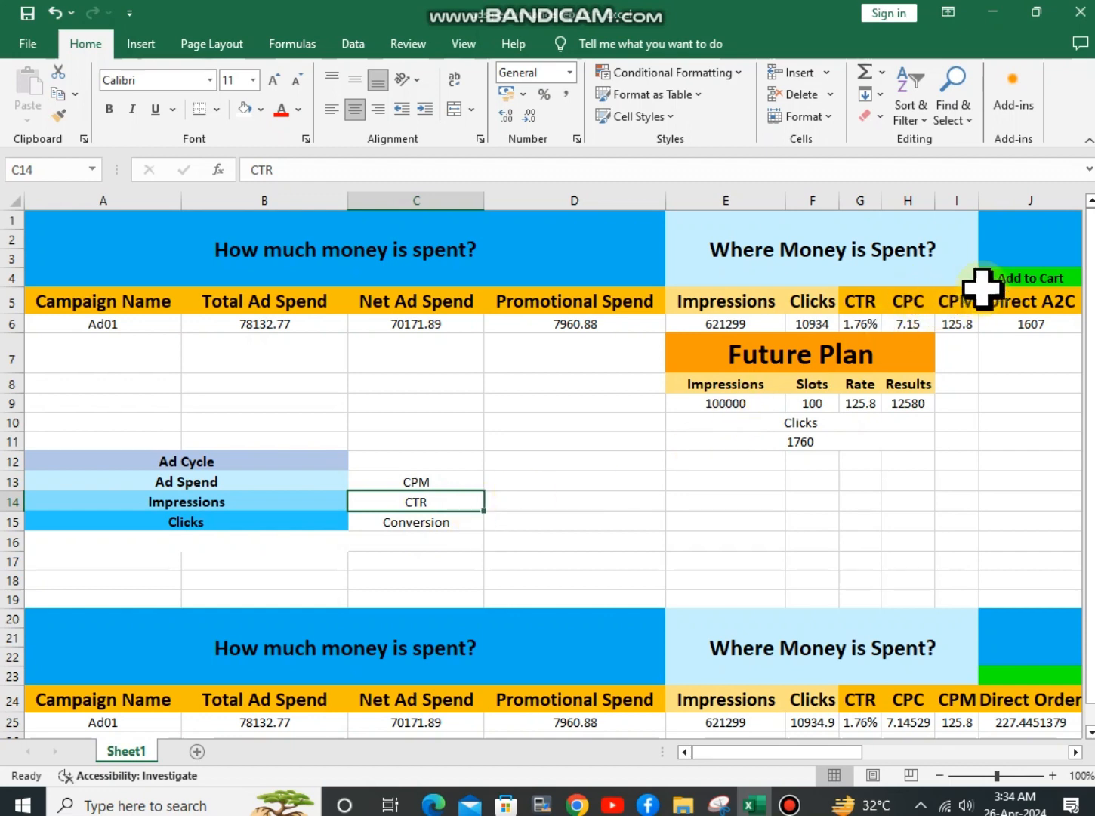
- Compare the Ad01 campaign's Total Ad Spend in B6 with its Paid Store GMV under Ultimate Results
drag(194, 215, 7, 306)
click(294, 325)
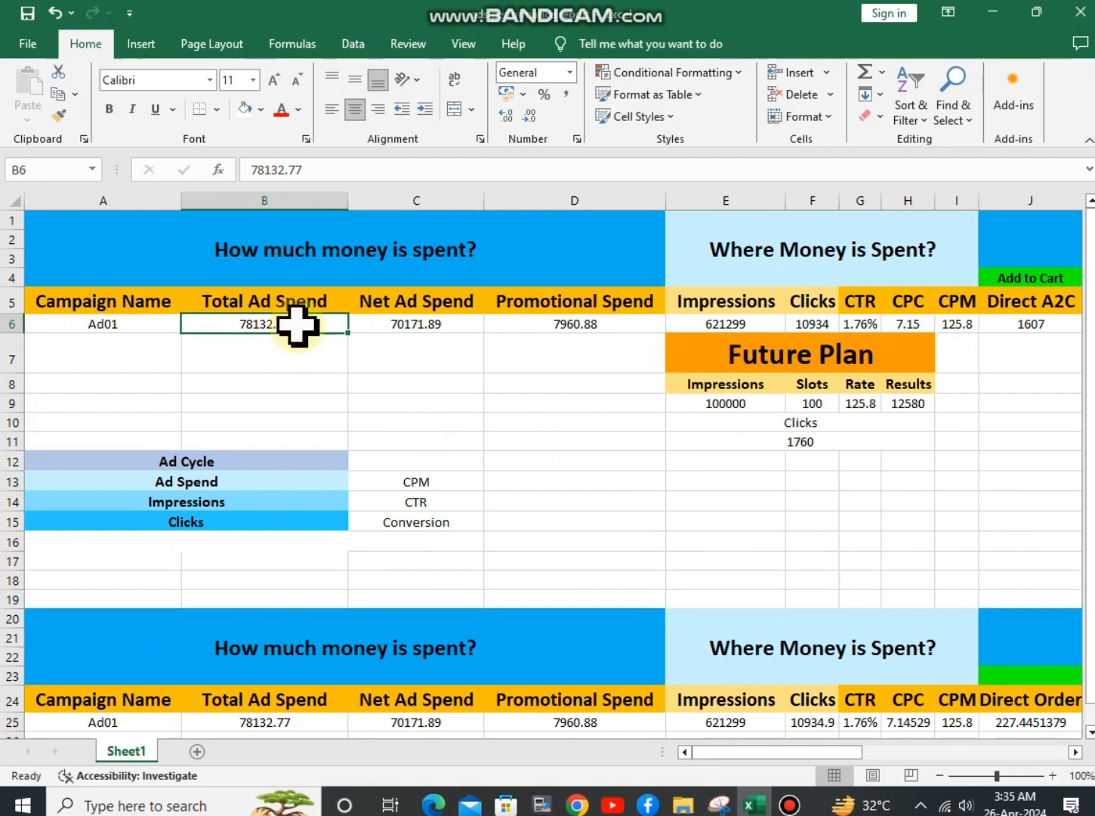
drag(770, 754, 982, 737)
click(984, 323)
drag(949, 274, 952, 322)
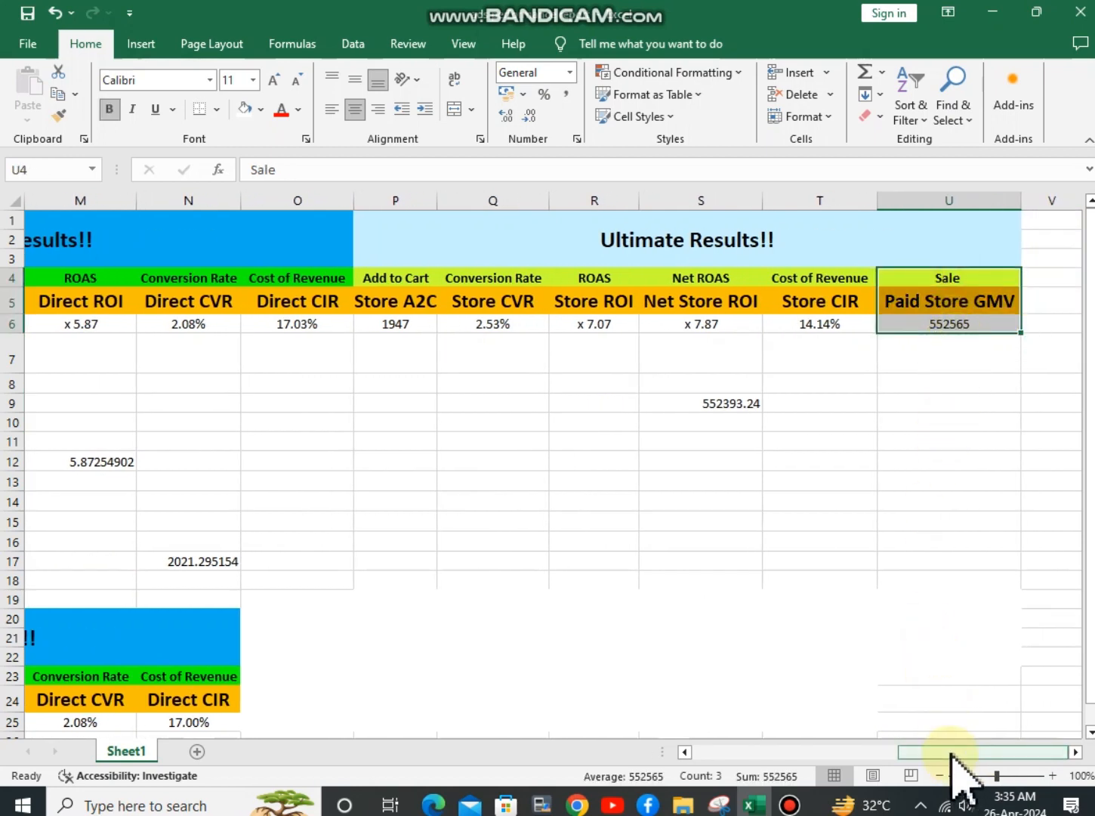
drag(952, 756, 699, 752)
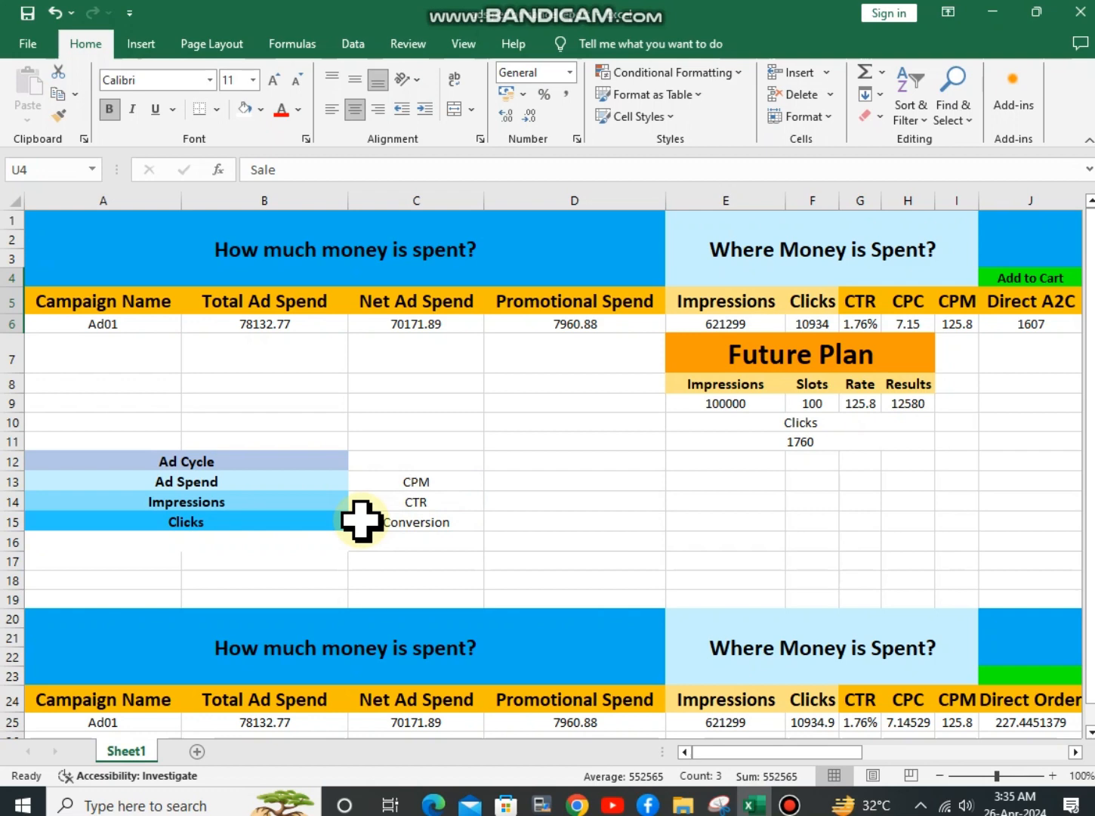
- Review the Ad Cycle pairs in order: Ad Spend with CPM, Impressions with CTR, and Clicks with Conversion
click(277, 488)
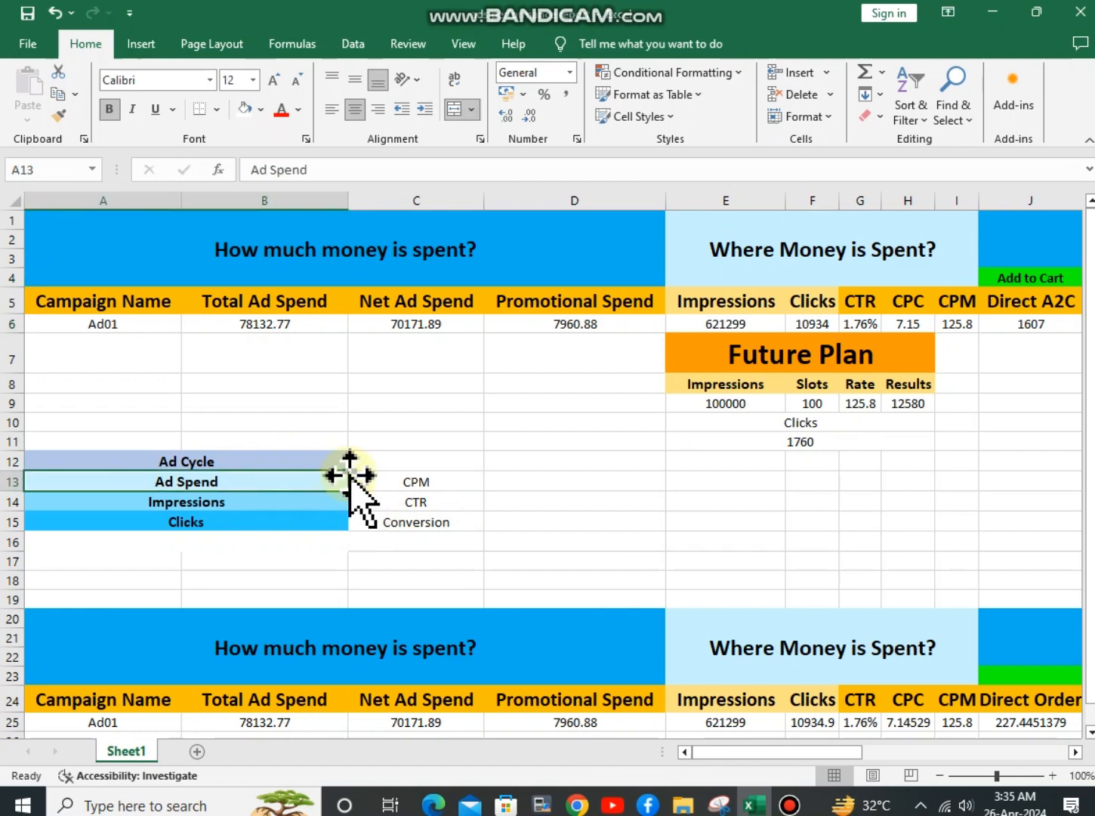
click(368, 484)
click(287, 502)
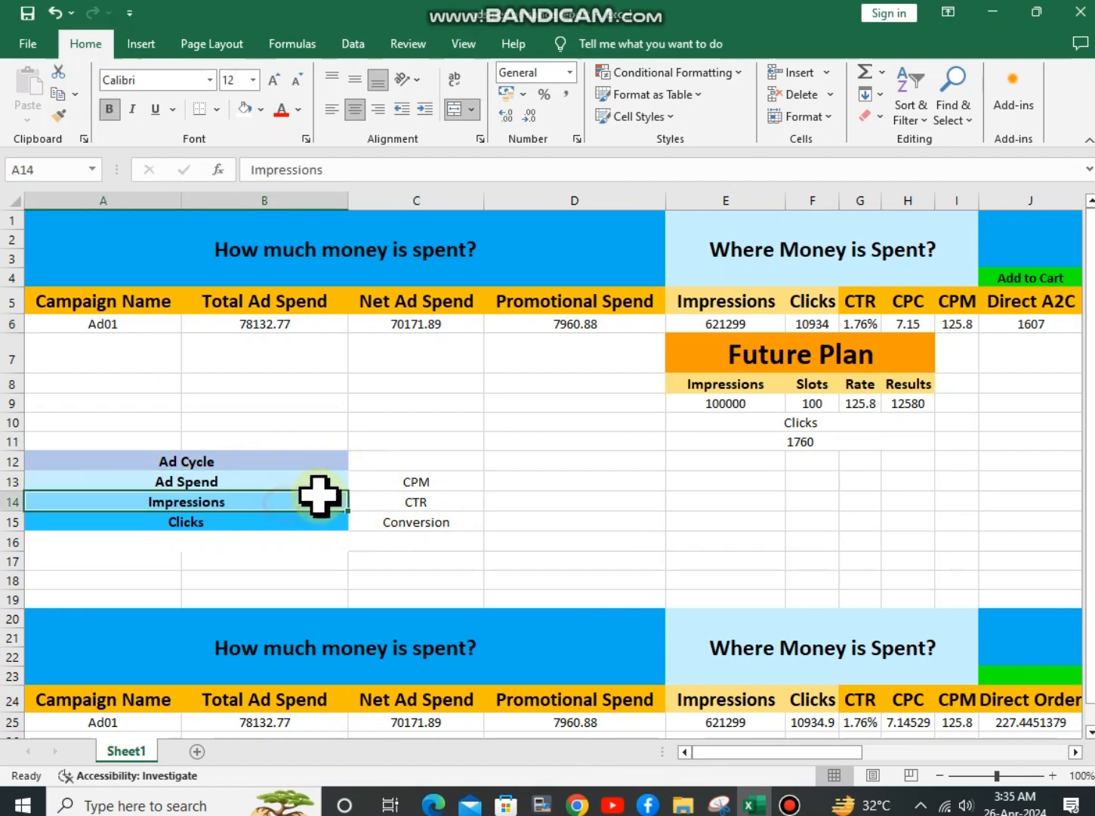
click(380, 503)
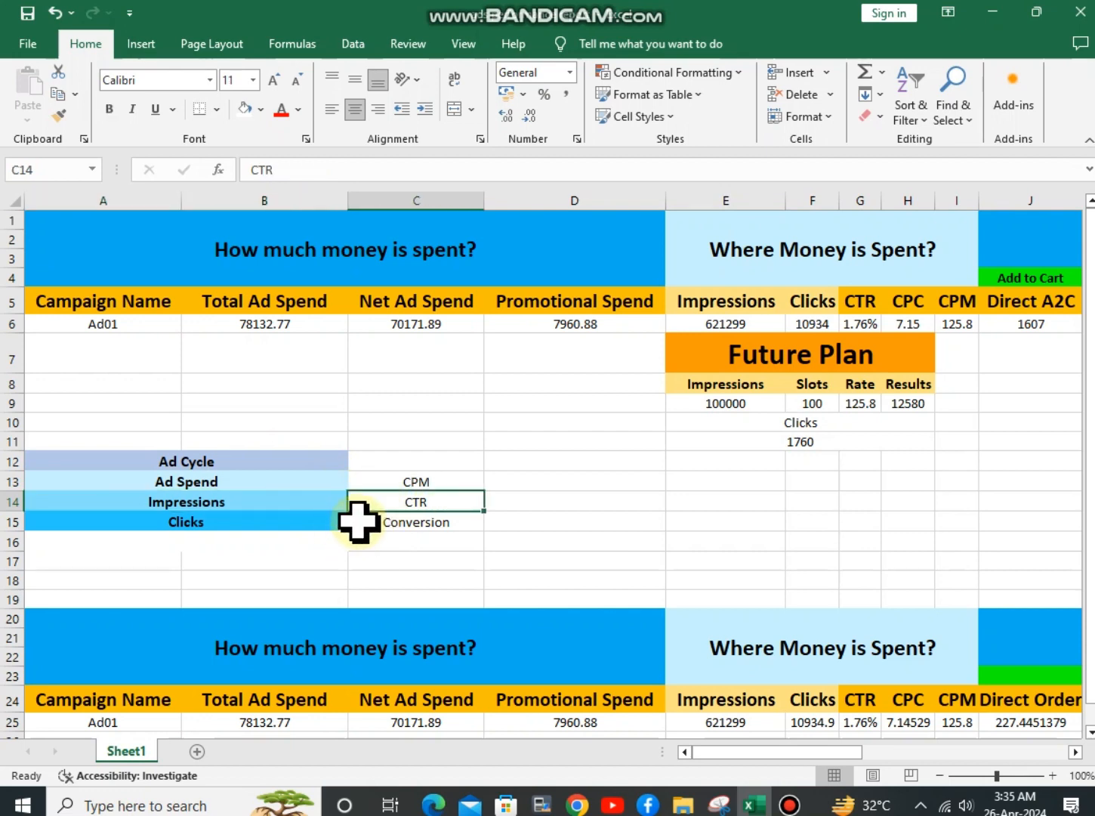
click(284, 526)
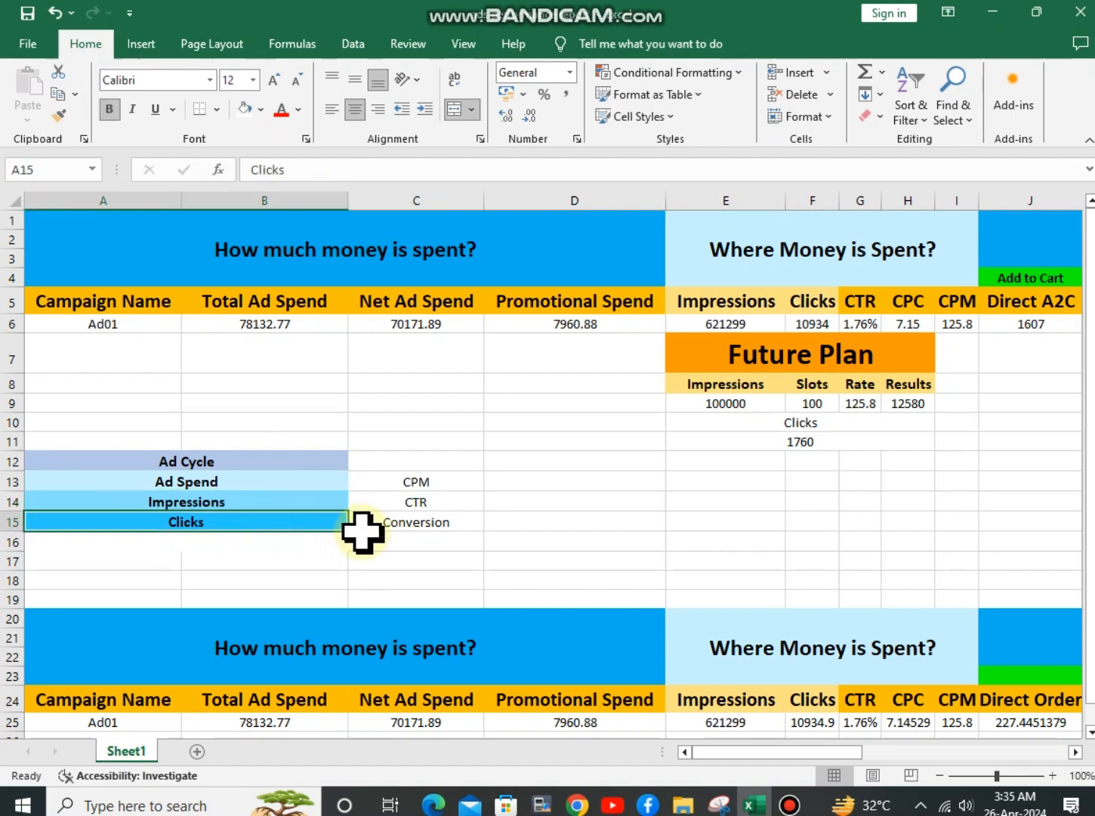
click(387, 525)
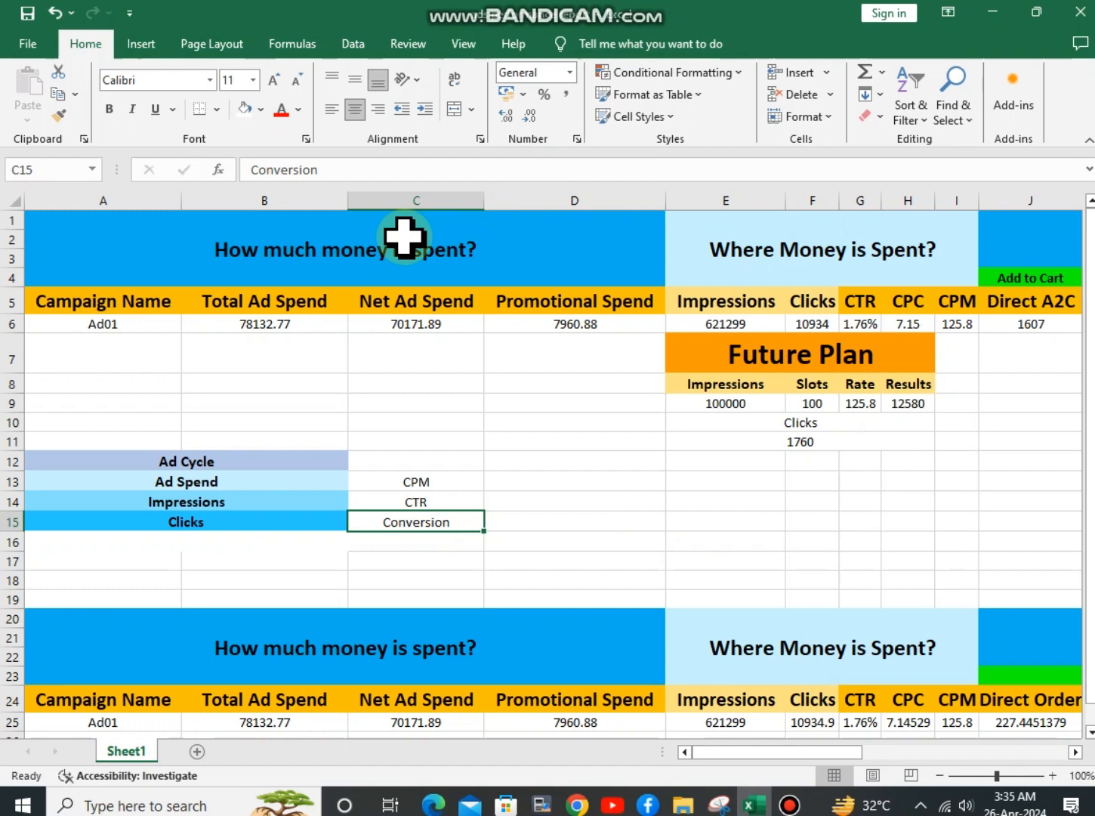
- Look up the Ad01 campaign's CPM in I6 and CTR in G6 within the upper report
drag(234, 225, 1063, 336)
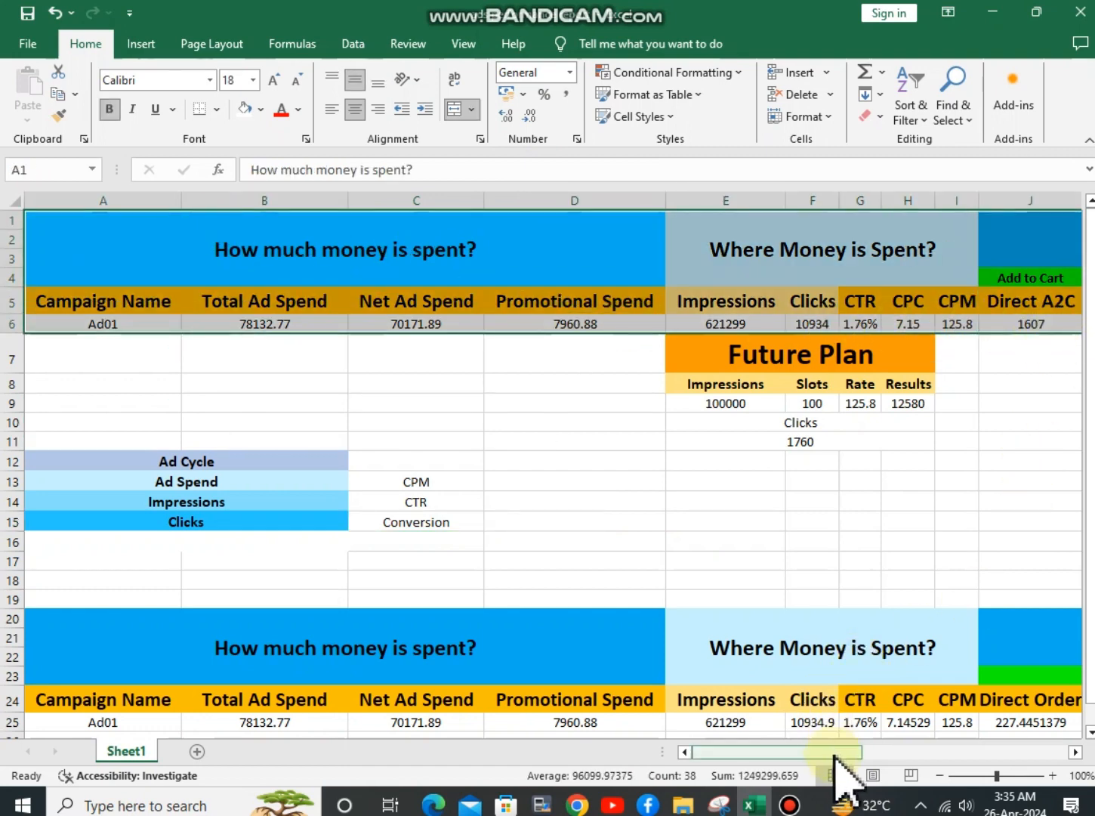
drag(834, 754, 865, 754)
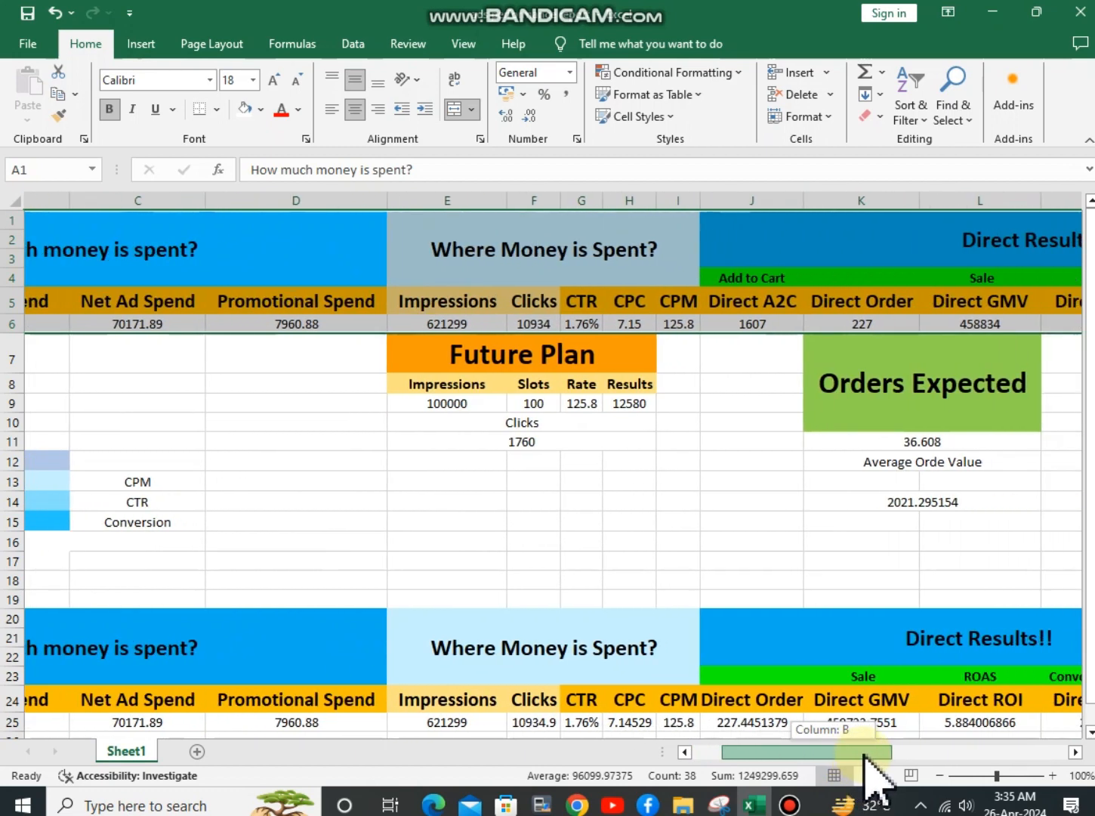
drag(865, 754, 869, 754)
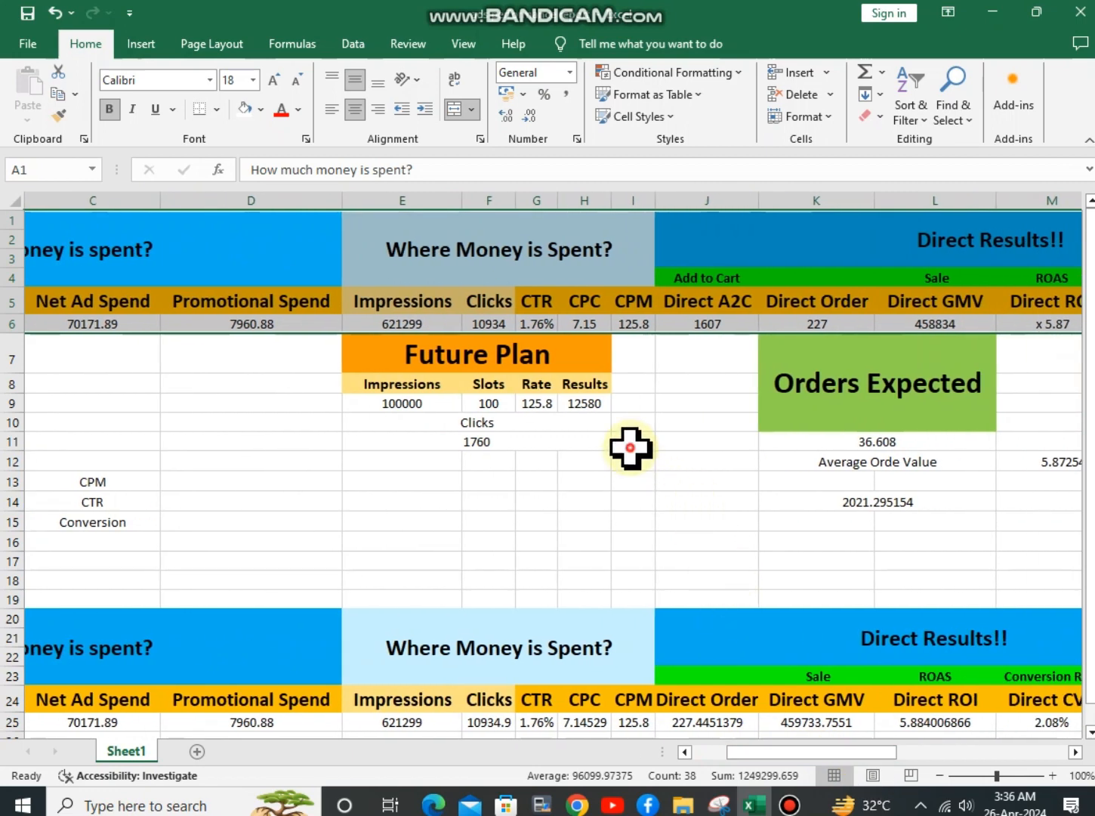
click(631, 442)
click(625, 321)
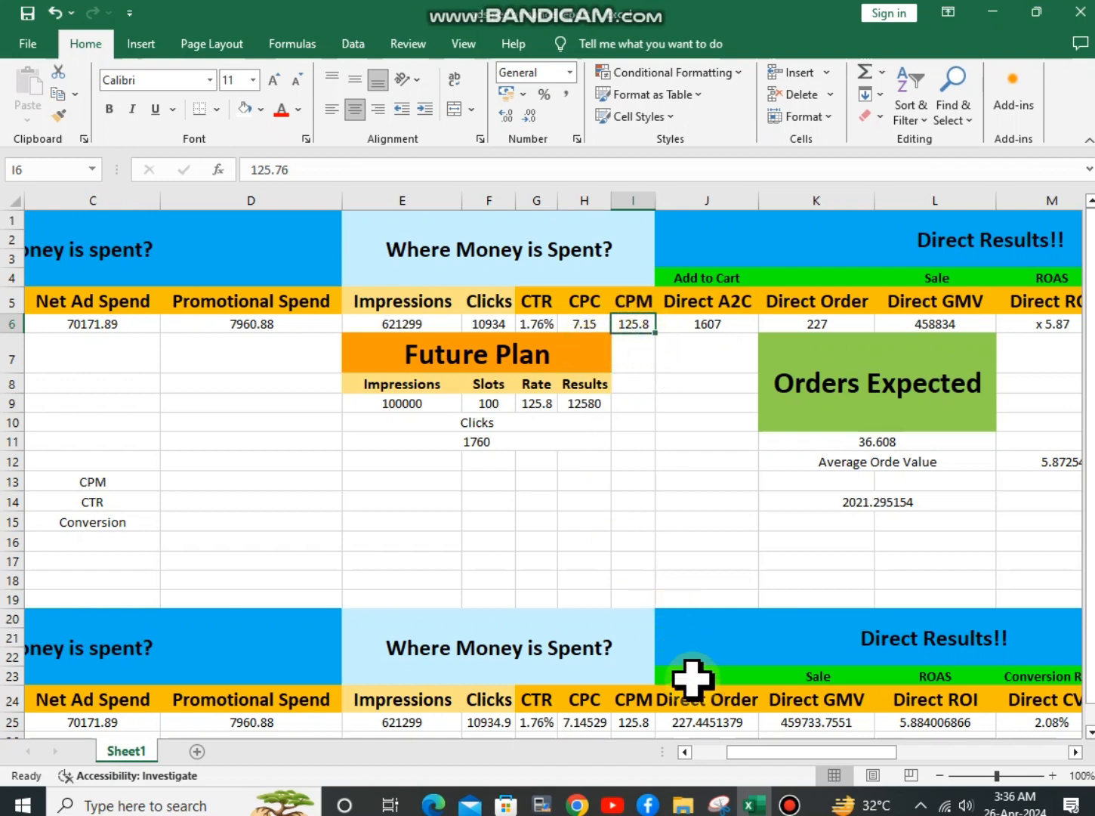
click(536, 323)
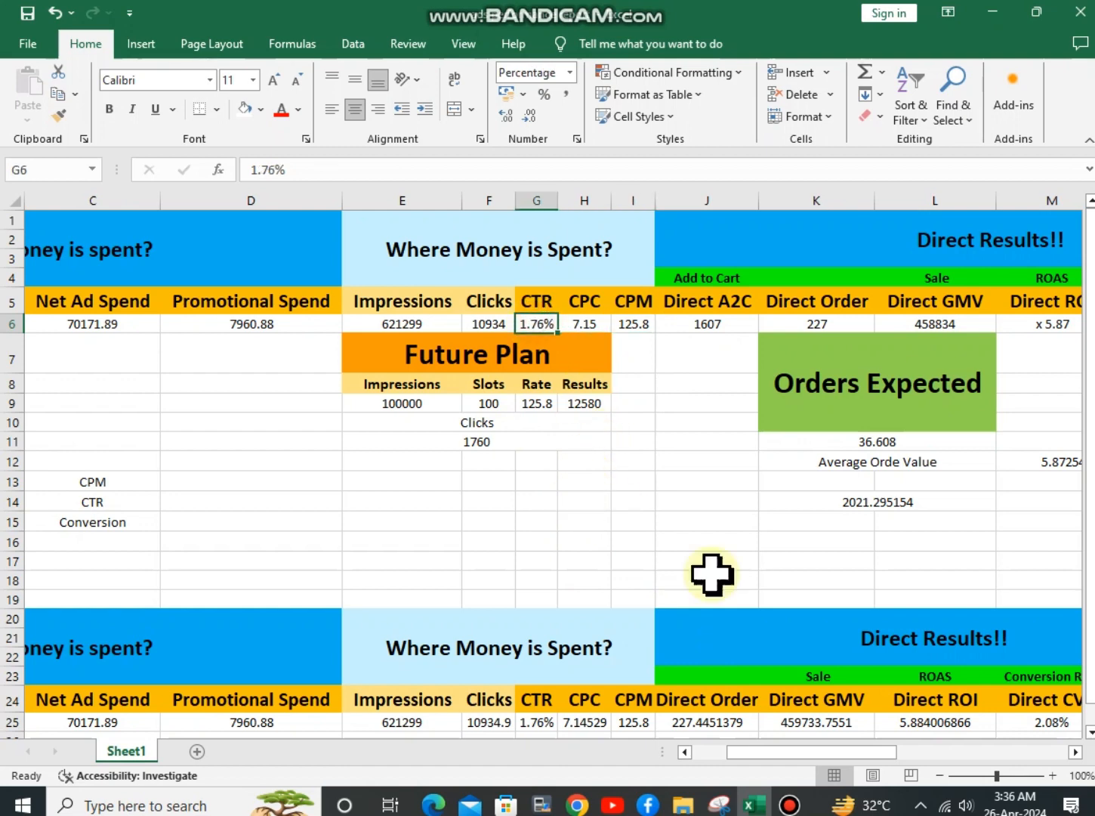
- Match the Ad Cycle's Conversion metric to the Direct CVR figures under Direct Results, N4:N6
drag(838, 752, 802, 754)
click(416, 522)
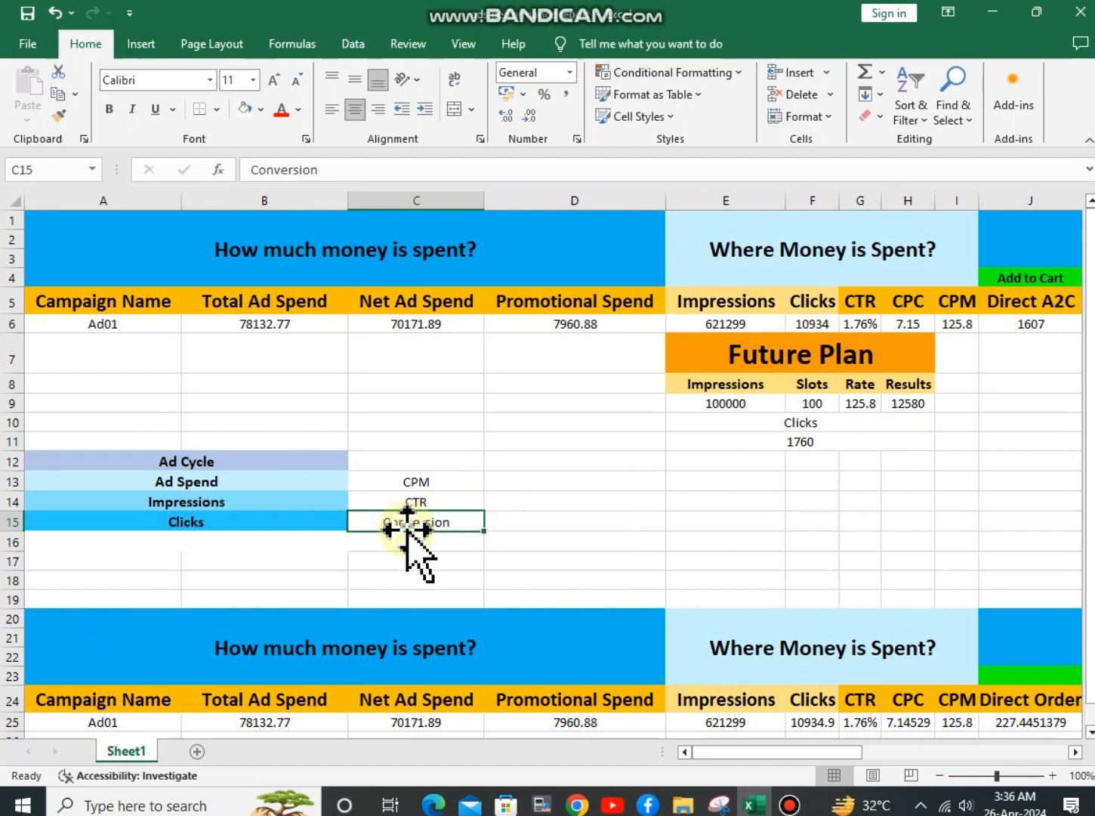
drag(811, 749, 880, 752)
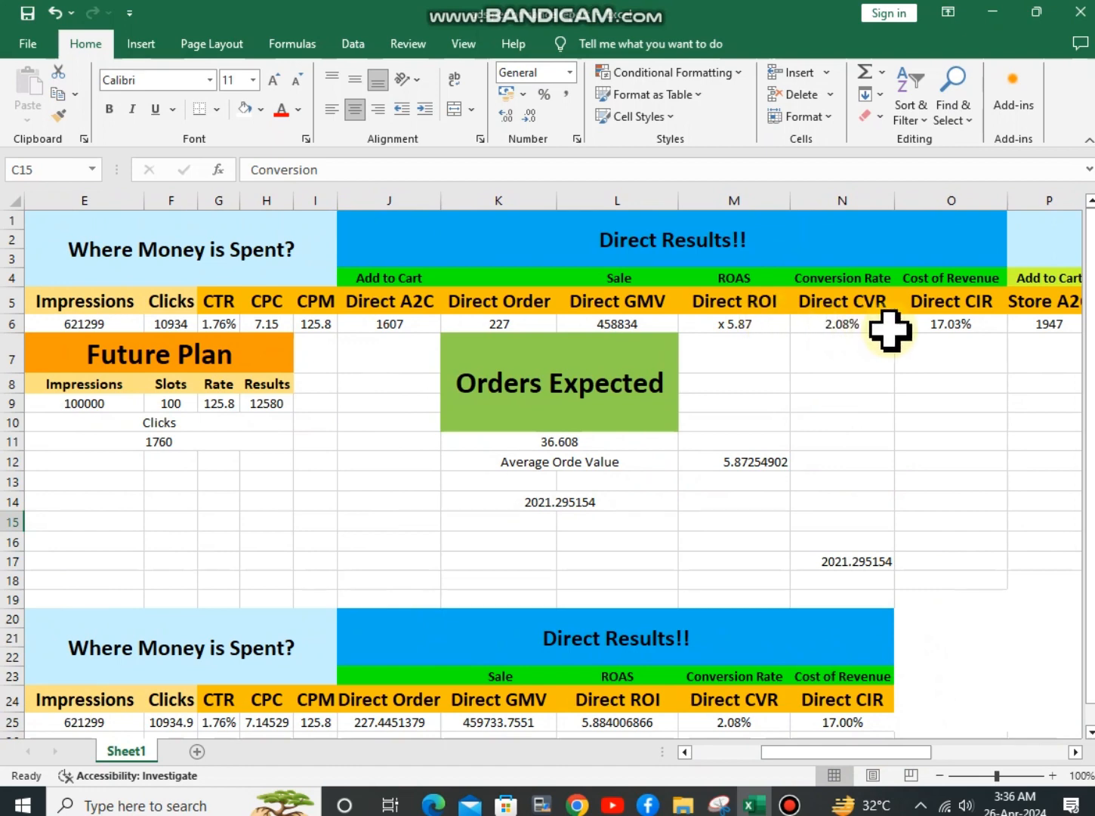
click(845, 328)
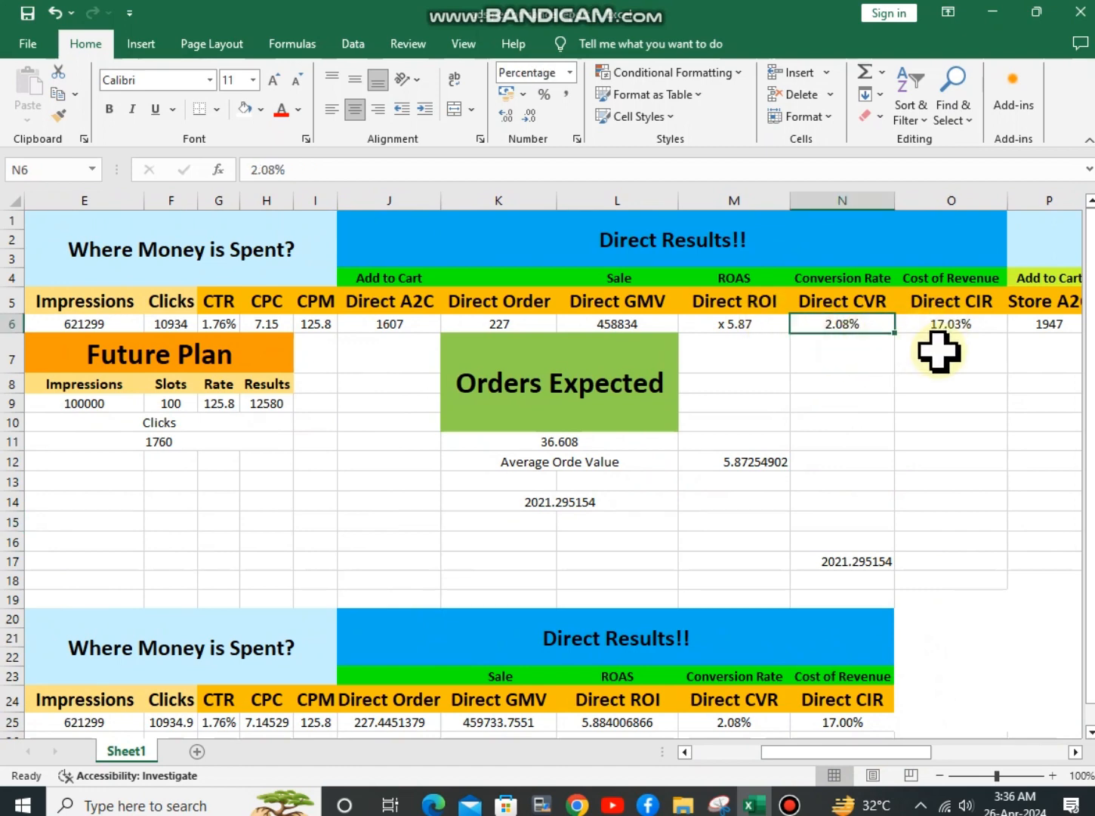
drag(844, 286, 844, 325)
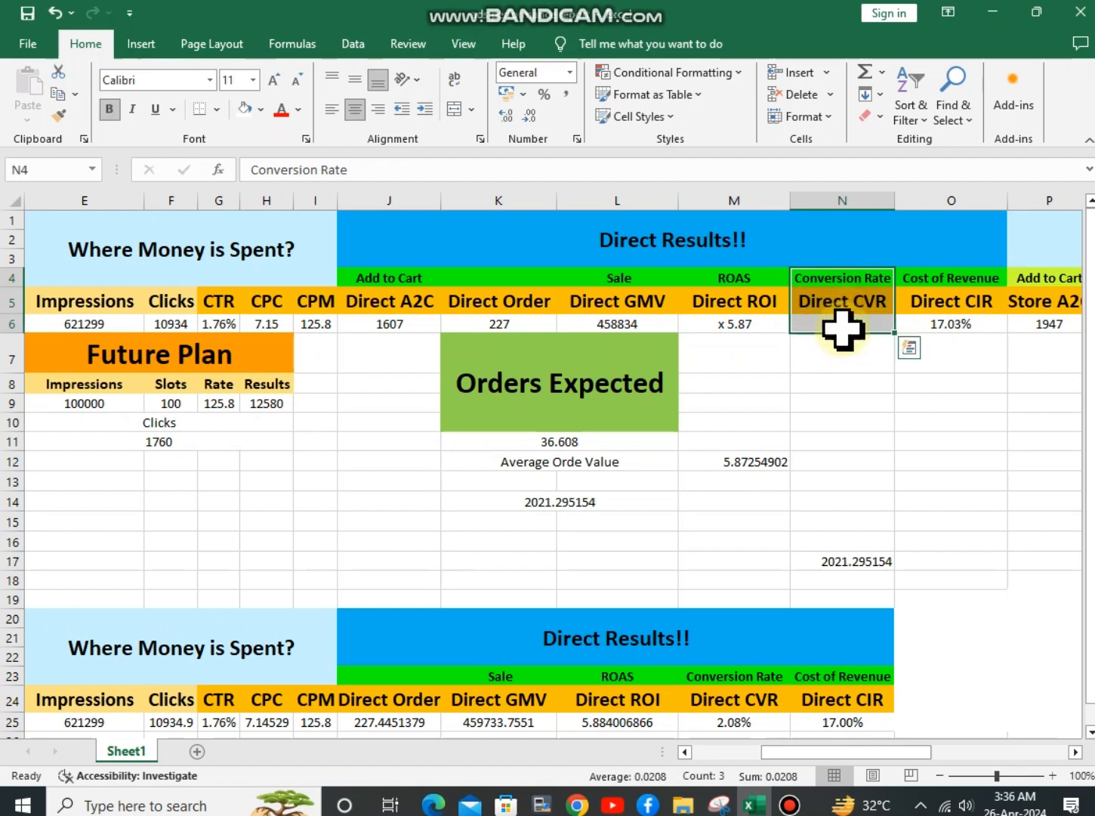
drag(846, 273, 843, 327)
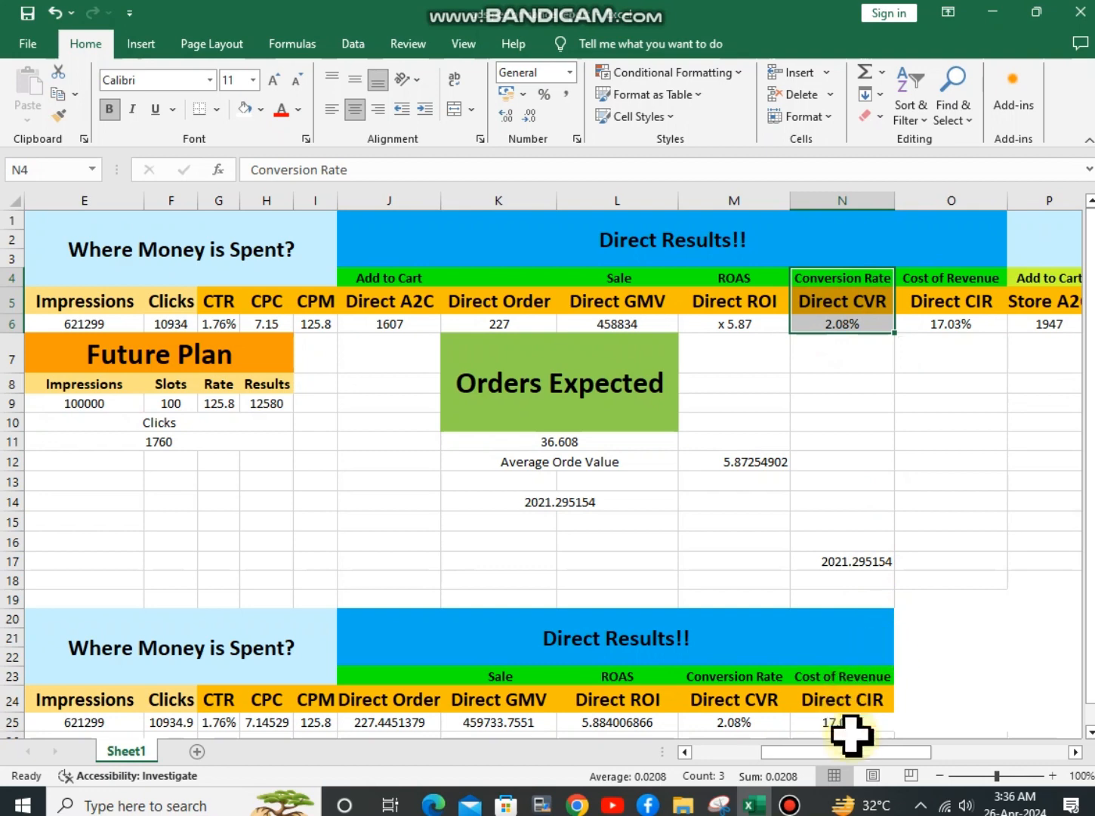
- Review the Ad Cycle metrics CPM, CTR and Conversion one by one in C13:C15
drag(838, 762, 767, 767)
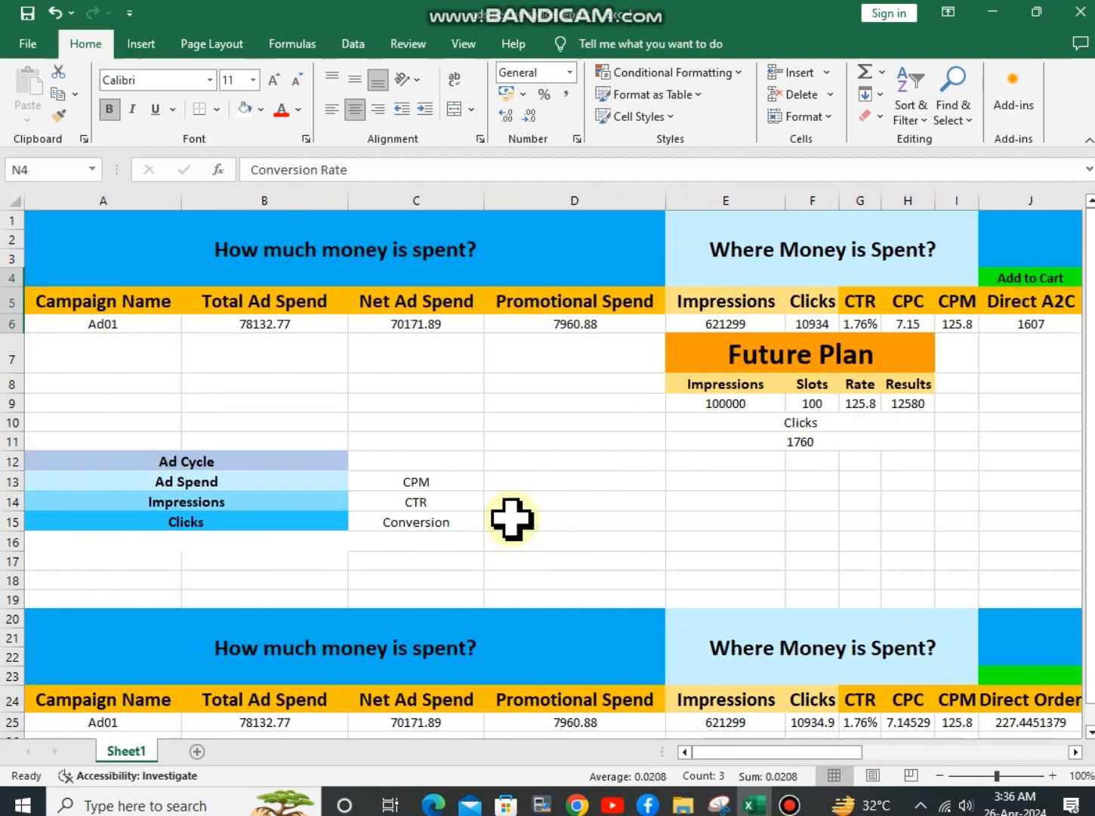
click(431, 482)
click(436, 503)
click(427, 521)
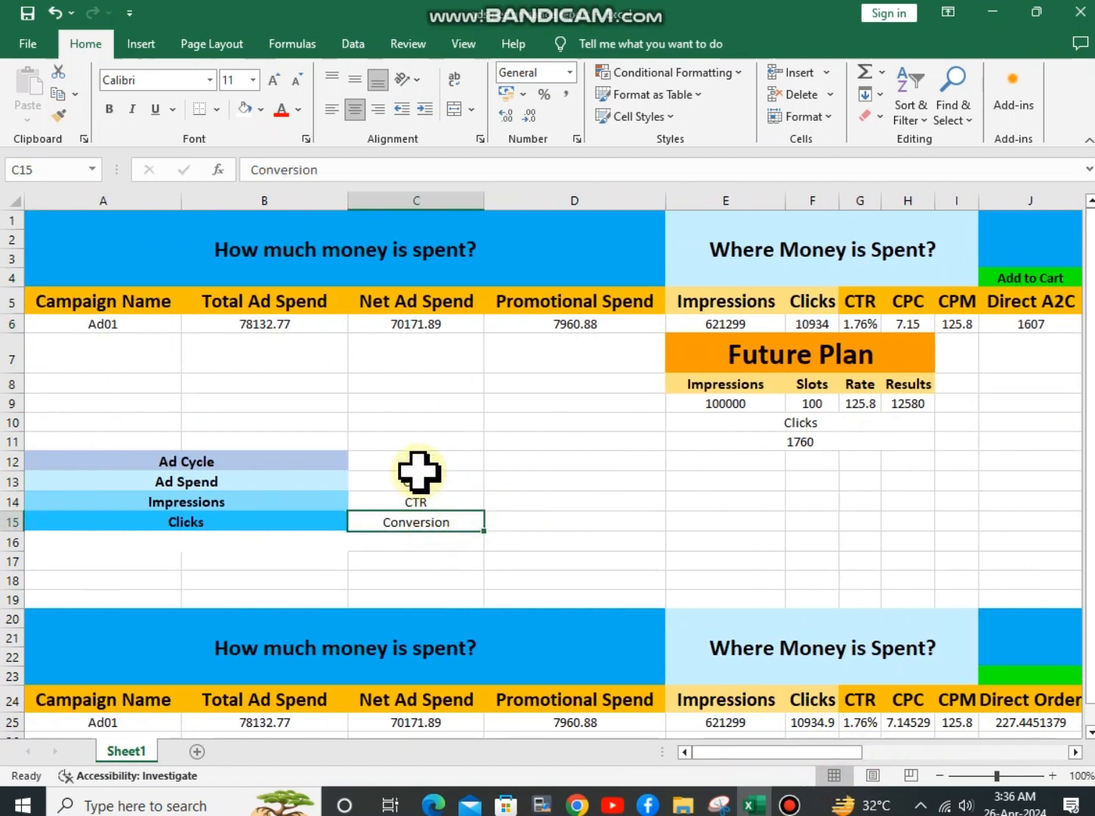
mouse_move(420, 461)
mouse_down()
mouse_move(412, 540)
mouse_move(415, 470)
mouse_up()
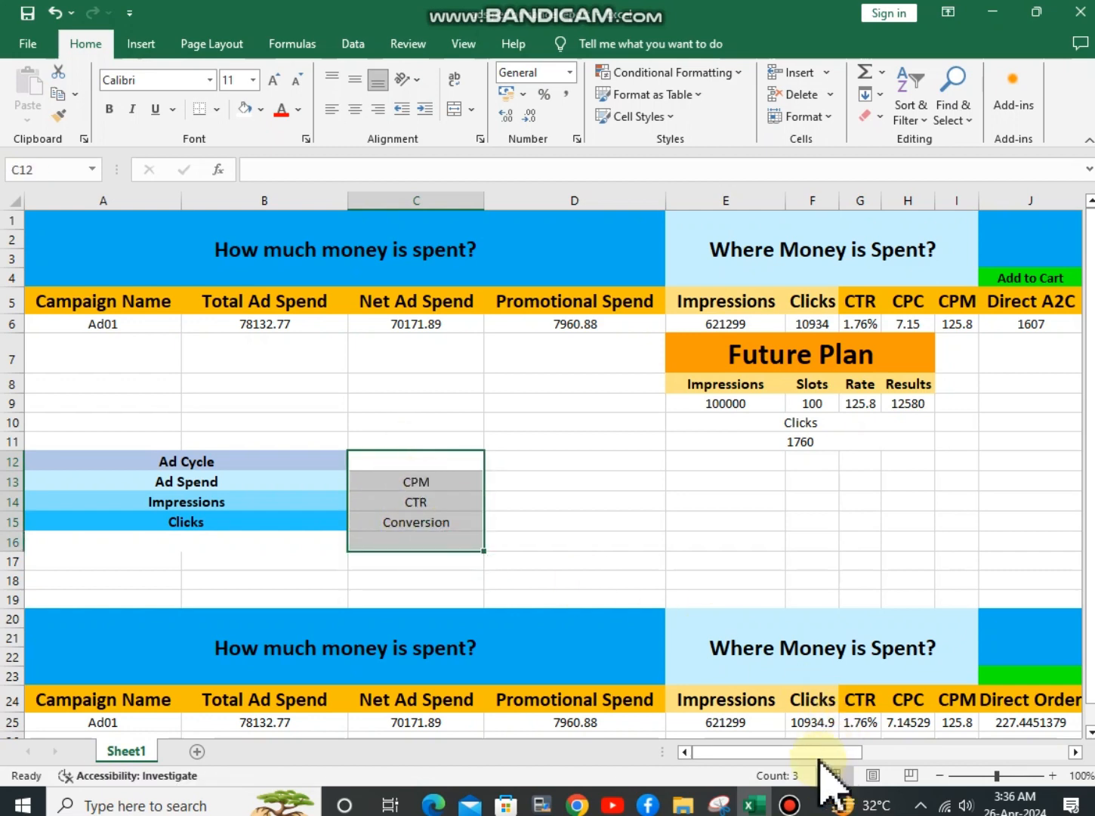
- Locate the three cycle metrics in the upper report: CPM in I6, CTR in G6 and Direct CVR in N6
drag(838, 754, 883, 761)
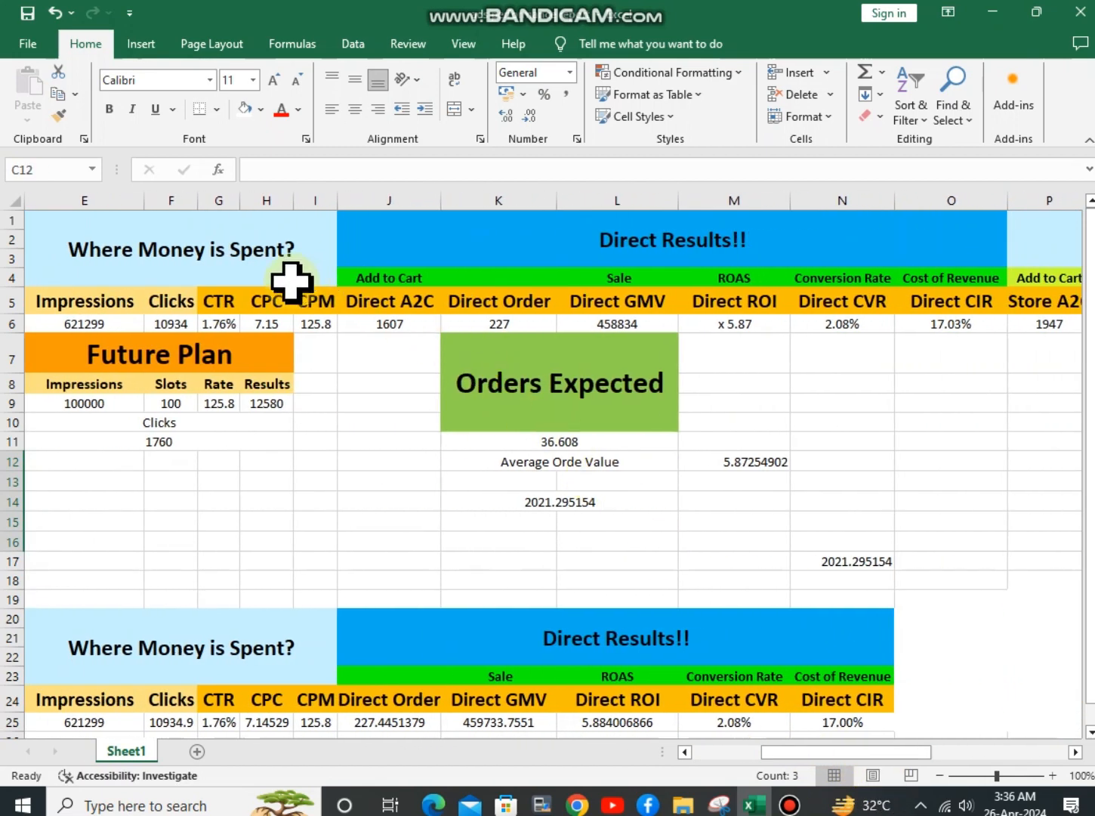
click(306, 321)
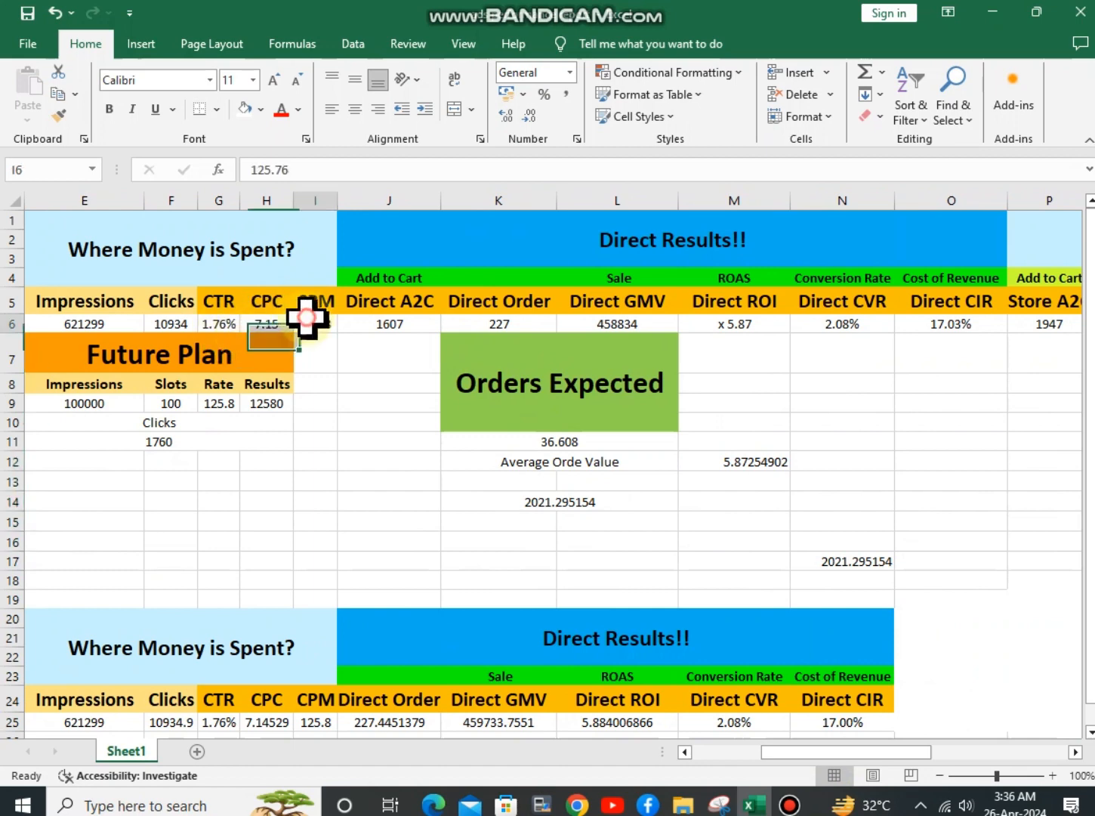
click(225, 321)
click(861, 303)
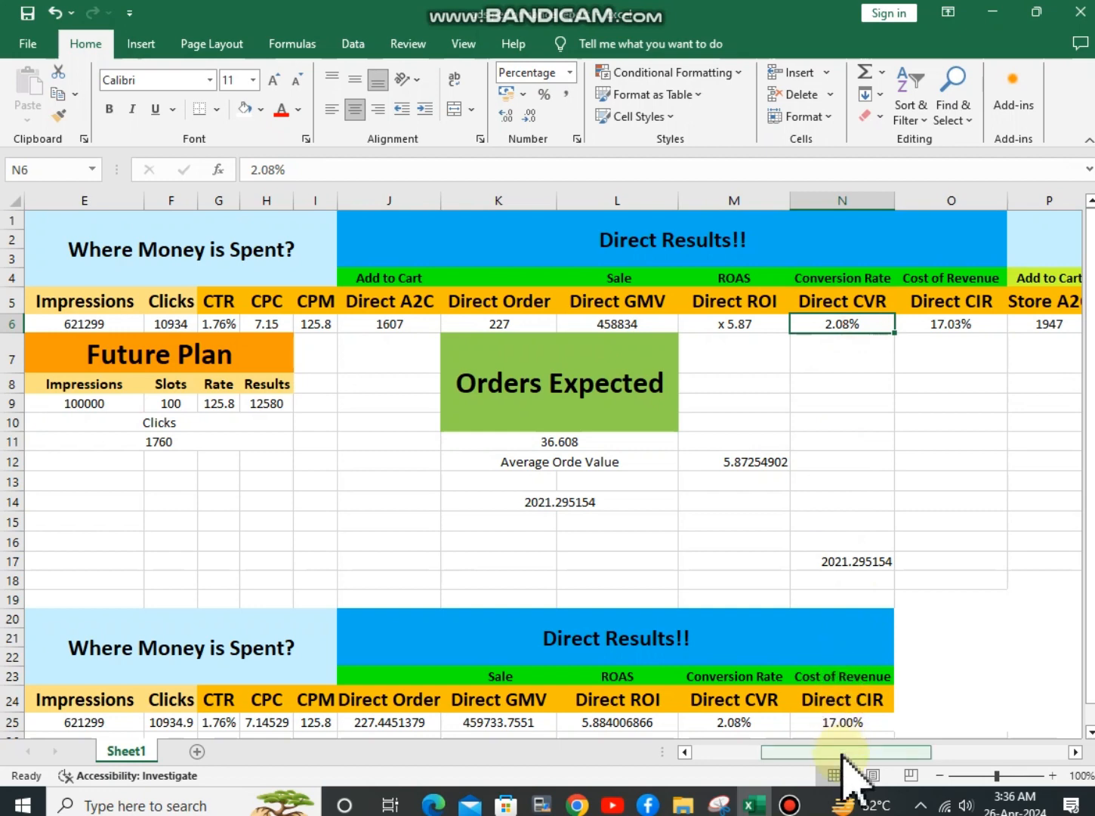
- Highlight the lower report's whole header block, from How much money is spent? in A20 across to Direct CIR in row 24
drag(829, 752, 758, 752)
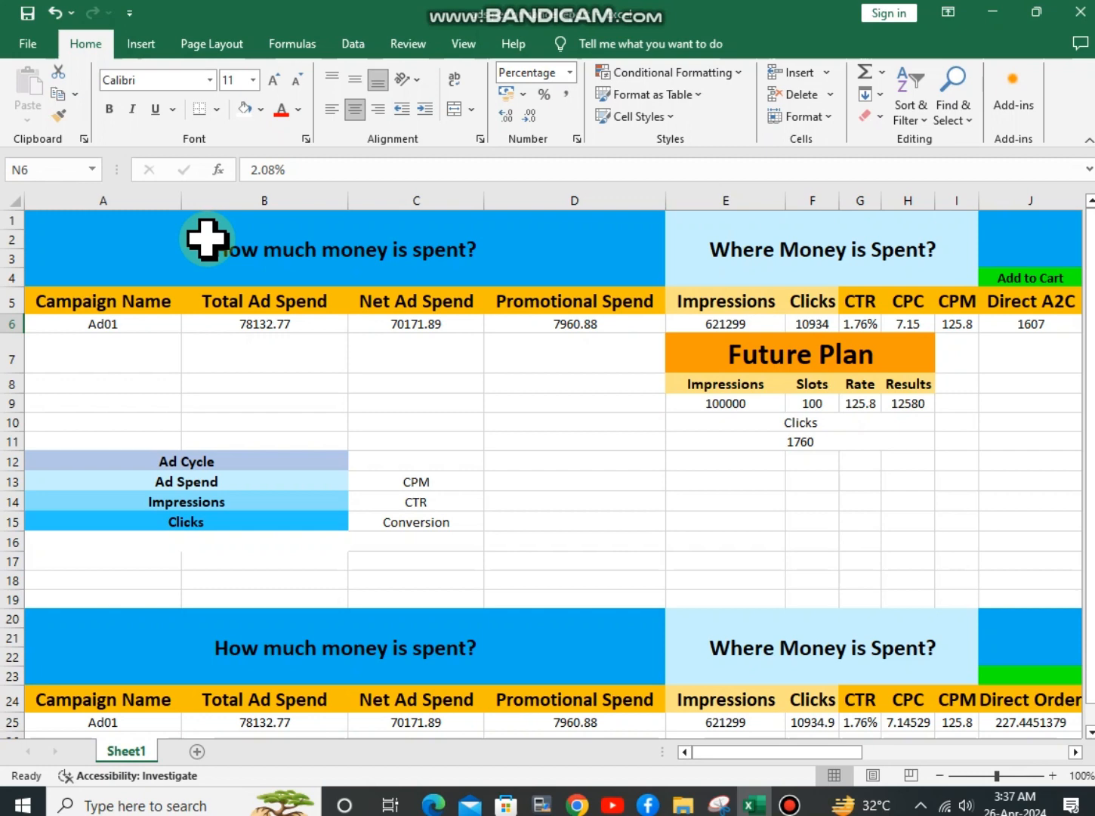
scroll(325, 271, down, 1)
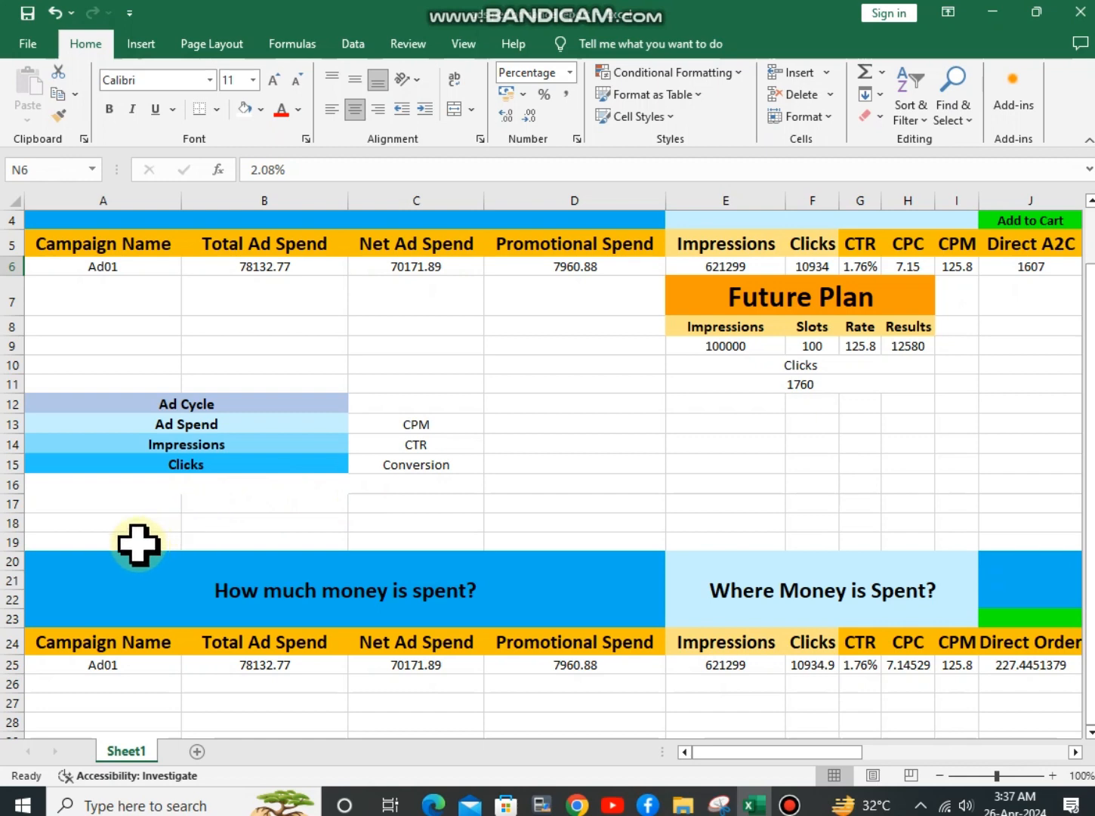
drag(56, 574, 8, 644)
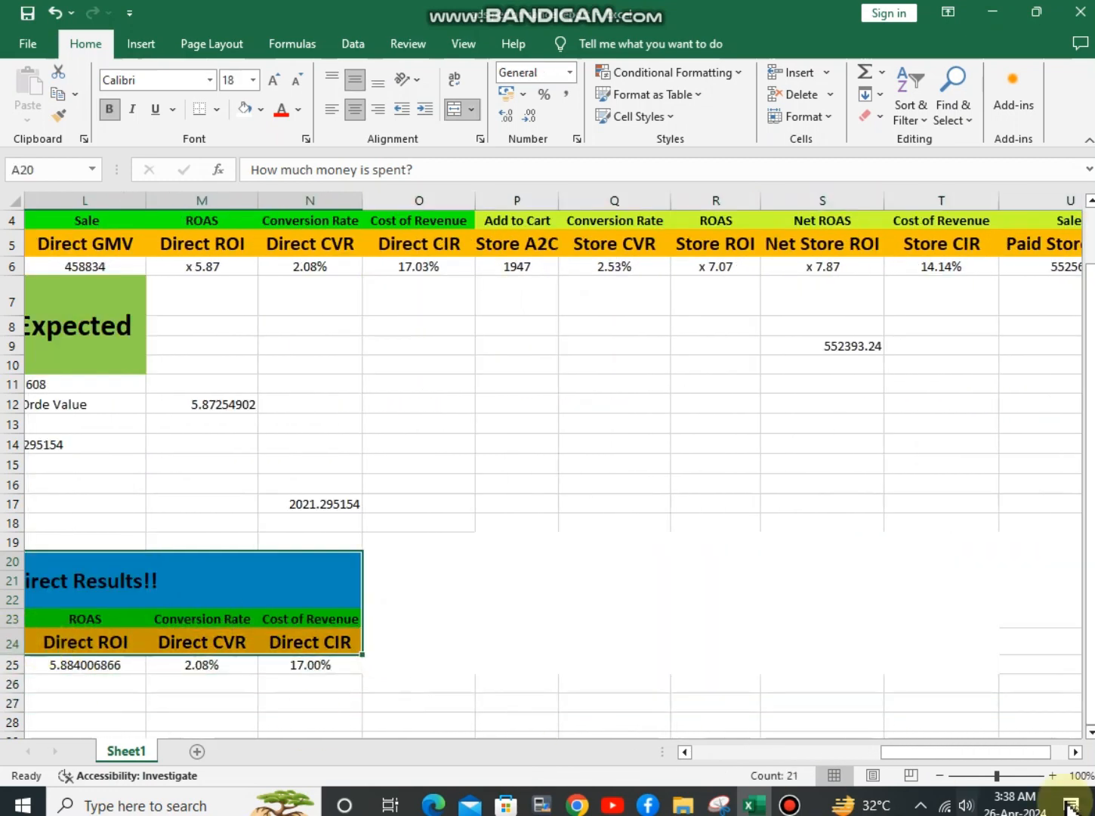
drag(1005, 752, 823, 755)
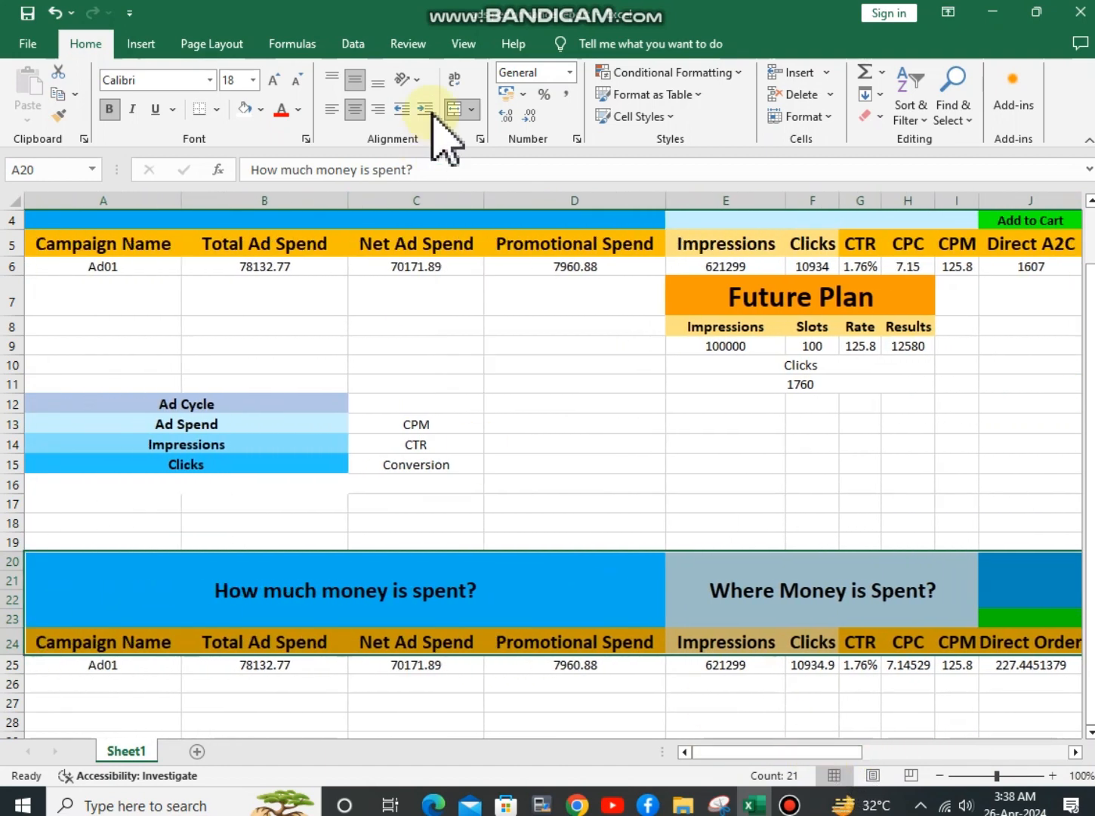
scroll(453, 300, up, 1)
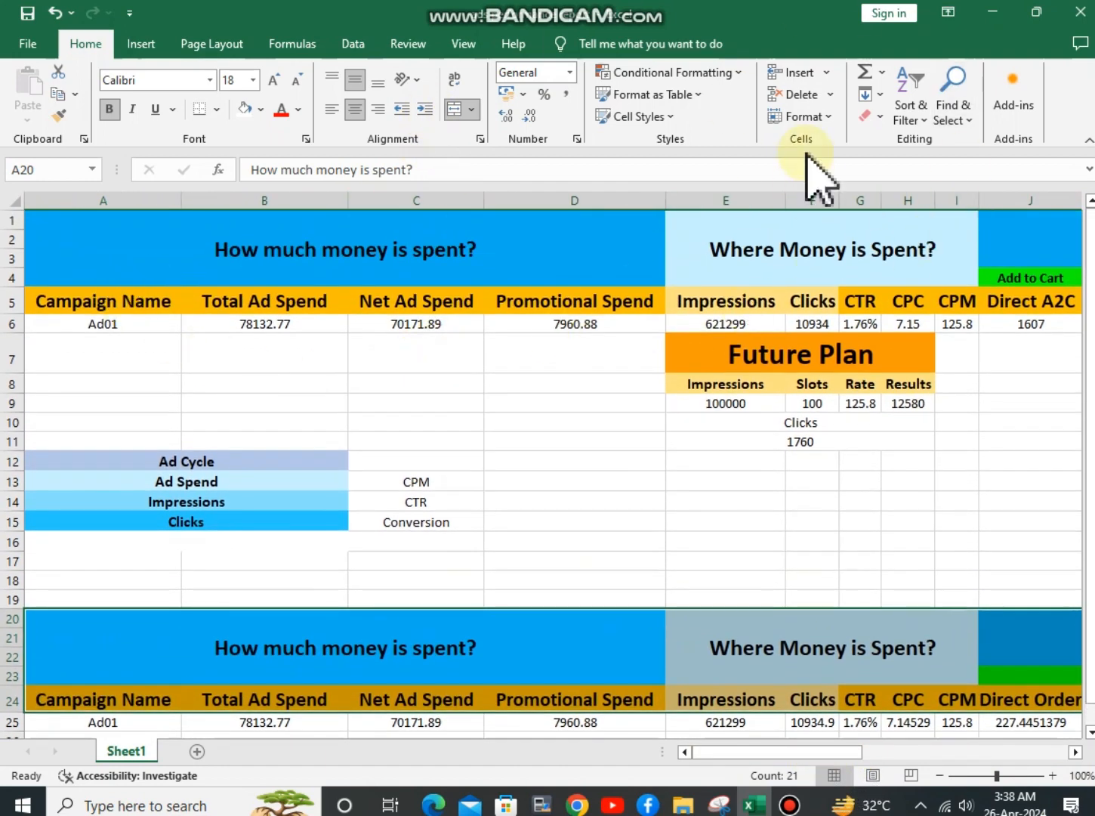
scroll(983, 691, down, 2)
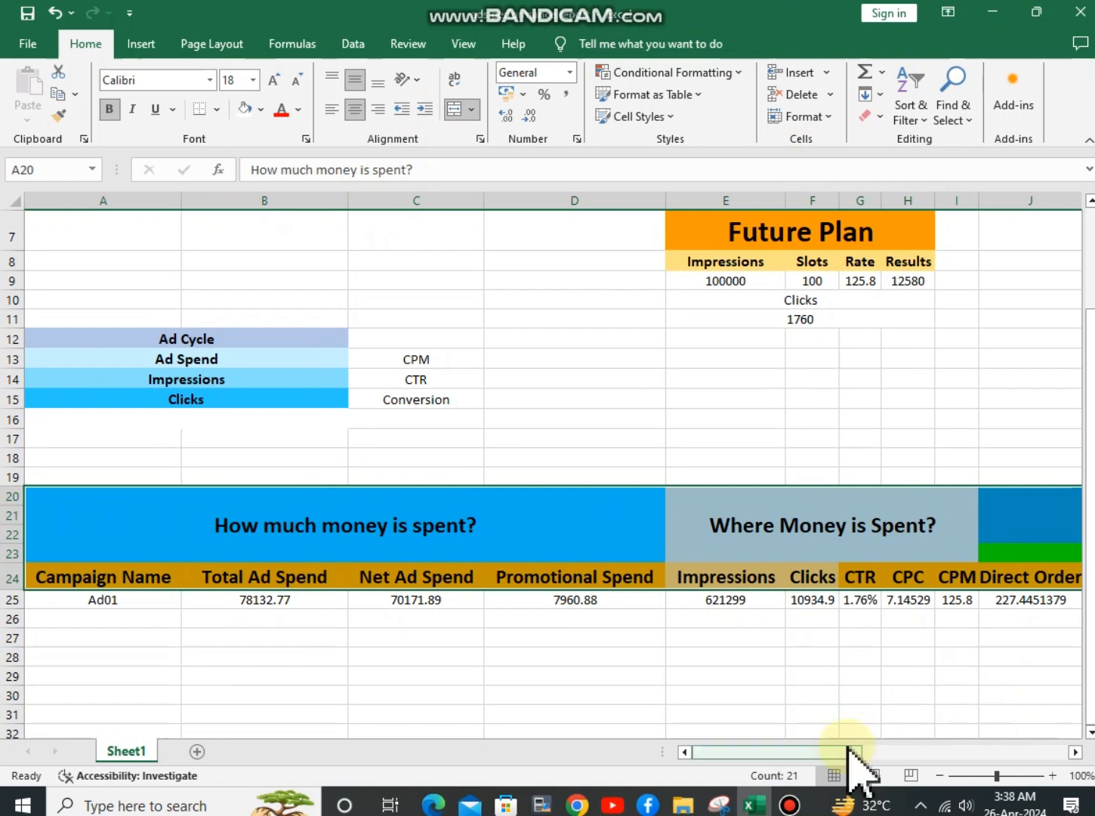
- Examine the lower report's Ad01 row, starting with Impressions in E25 and the neighbouring spend and click columns
mouse_move(849, 756)
mouse_down()
mouse_move(905, 756)
mouse_move(854, 757)
mouse_up()
click(699, 601)
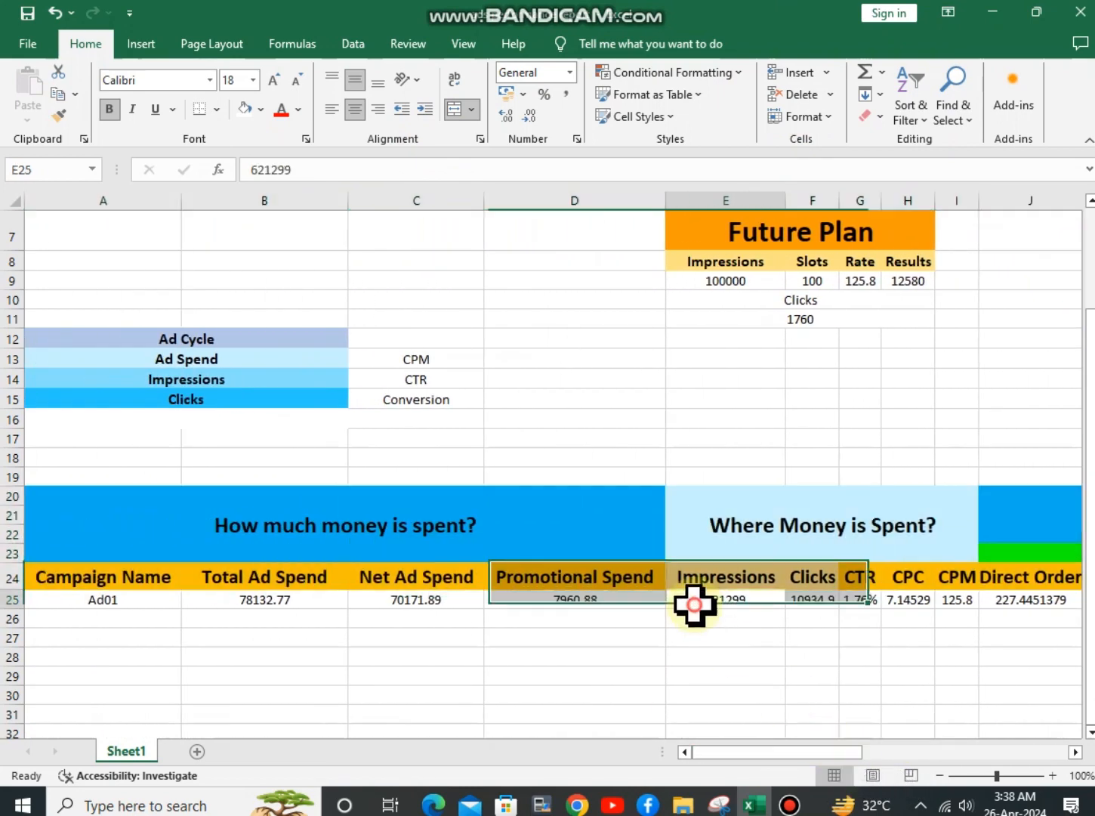
drag(103, 472, 1005, 596)
click(717, 676)
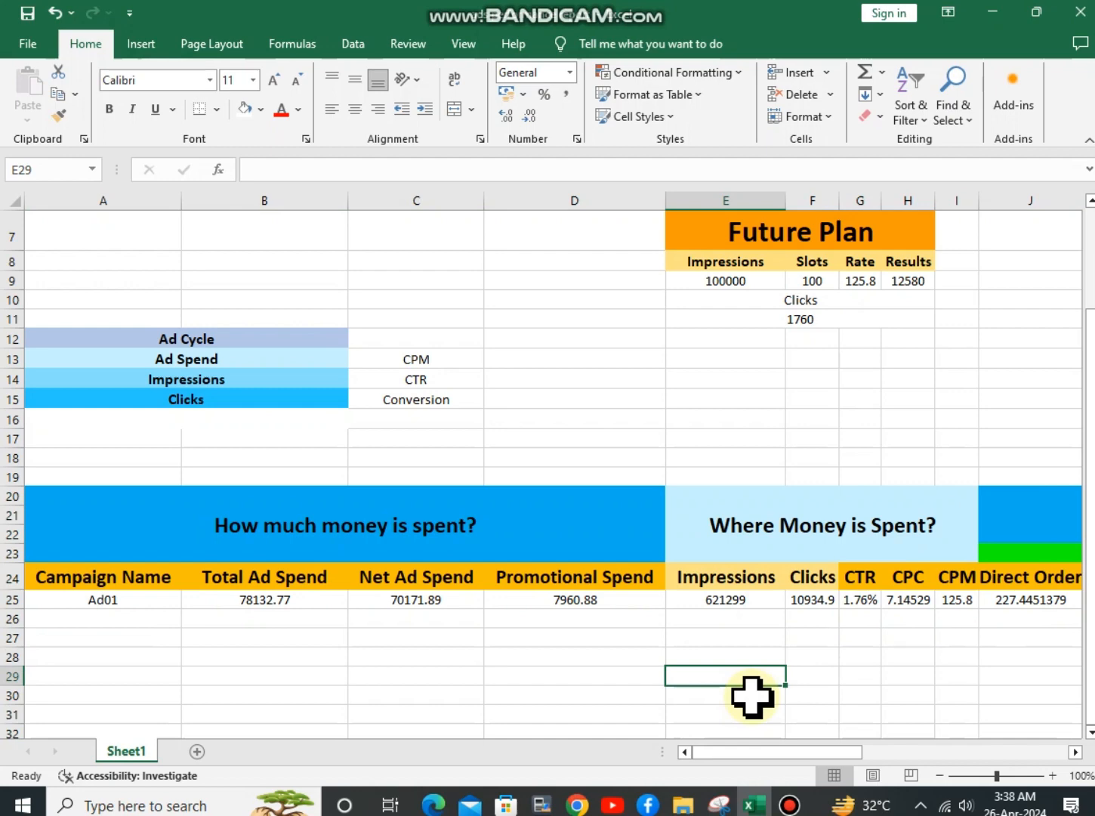
- Highlight the CPM, CTR and Conversion cells together, then single out CTR and Conversion in C14:C15
click(843, 751)
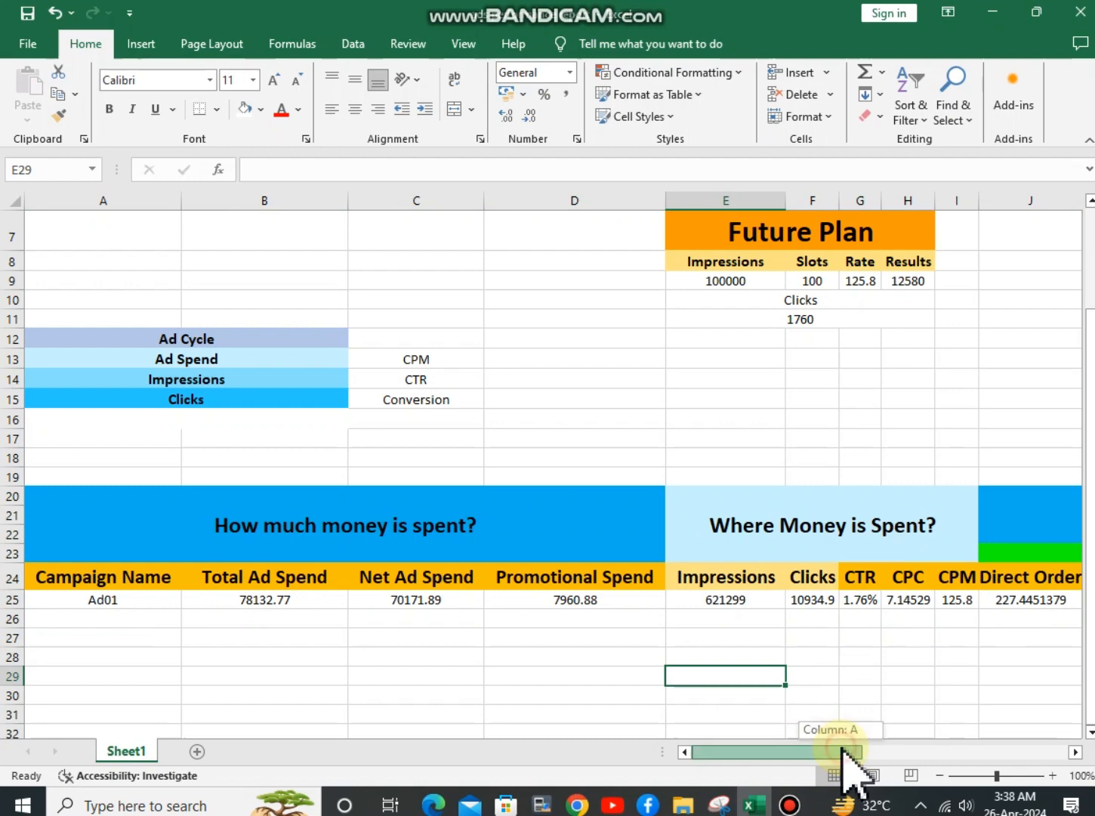
mouse_move(843, 749)
mouse_down()
mouse_move(855, 750)
mouse_move(839, 749)
mouse_up()
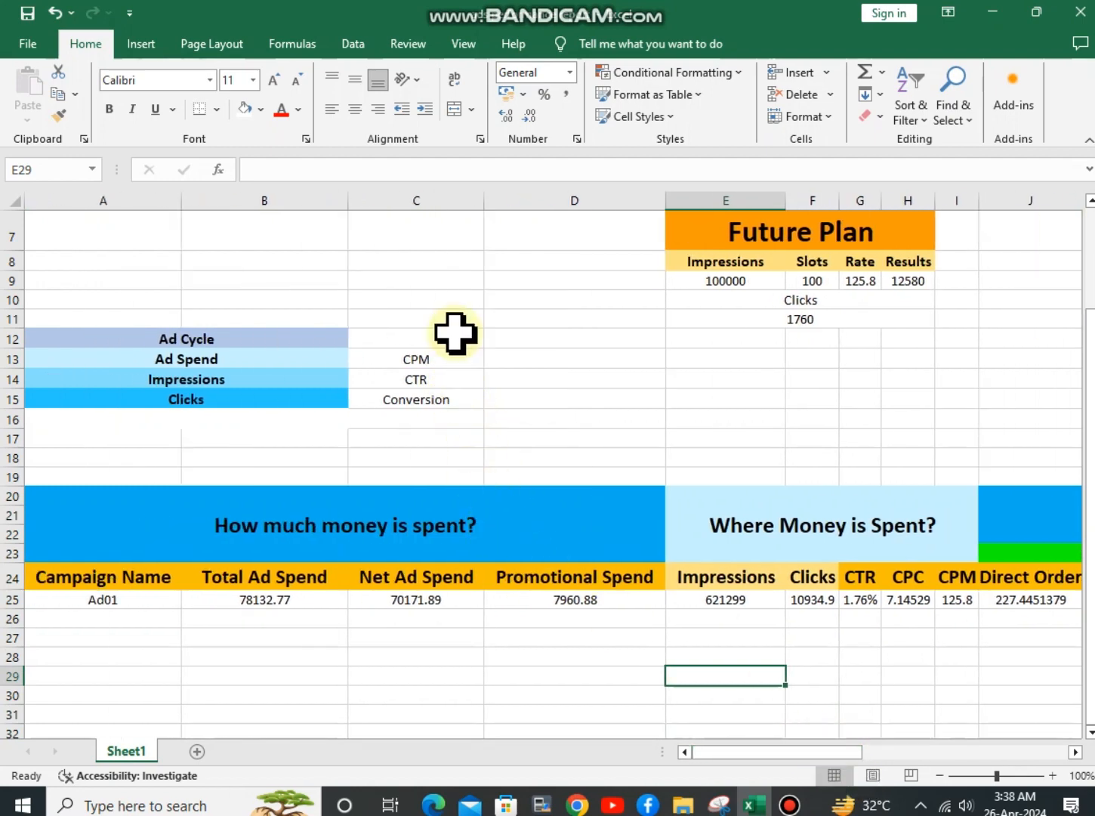
drag(408, 360, 400, 401)
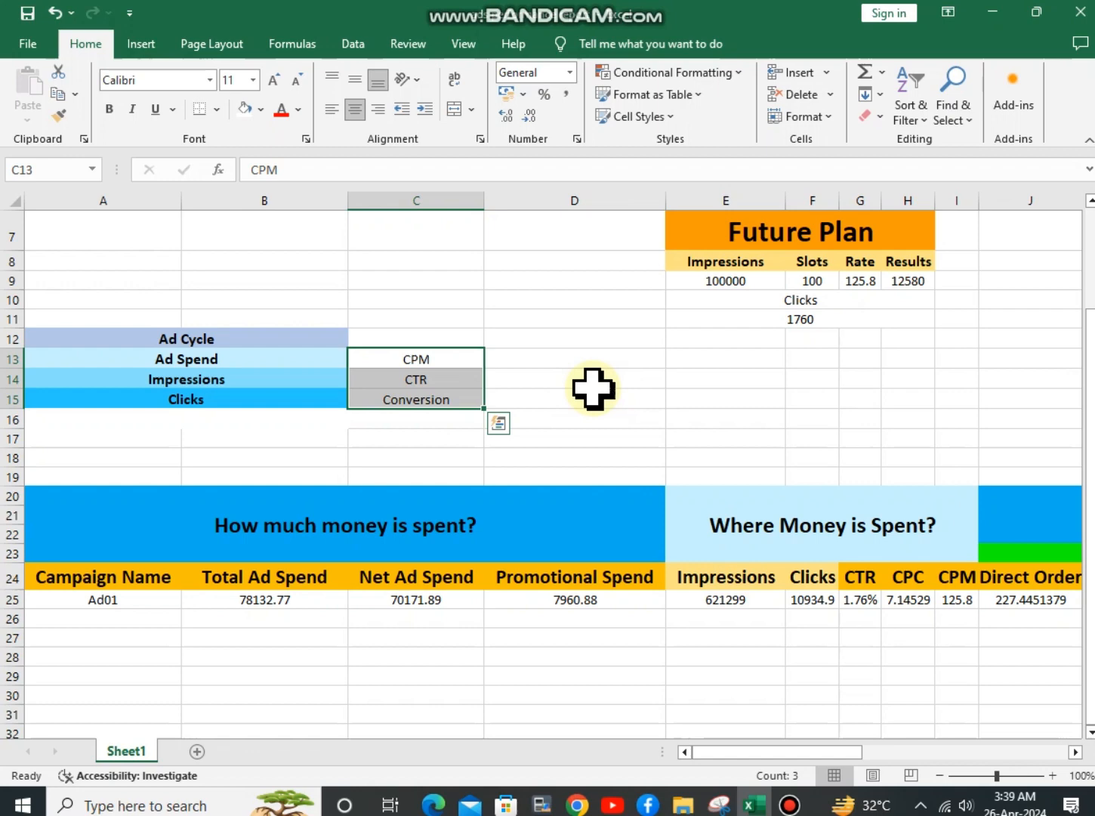
click(394, 377)
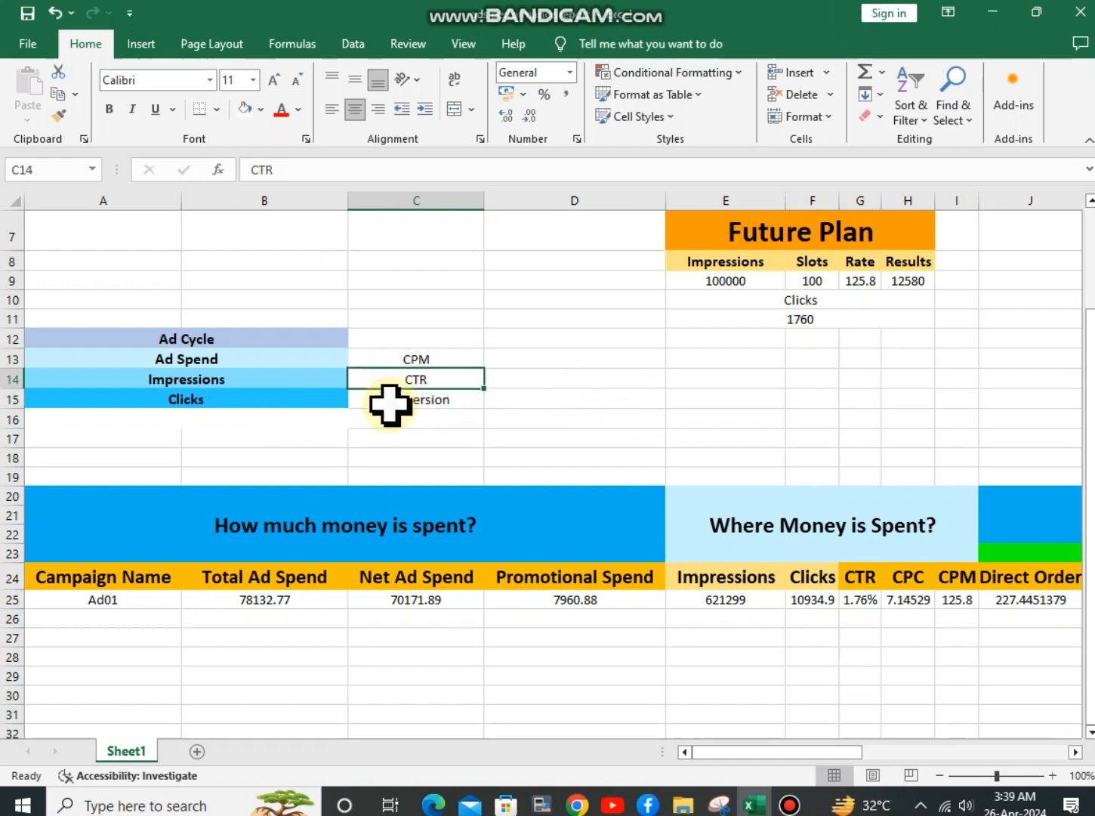
click(391, 400)
mouse_move(391, 374)
mouse_down()
mouse_move(391, 410)
mouse_move(389, 391)
mouse_up()
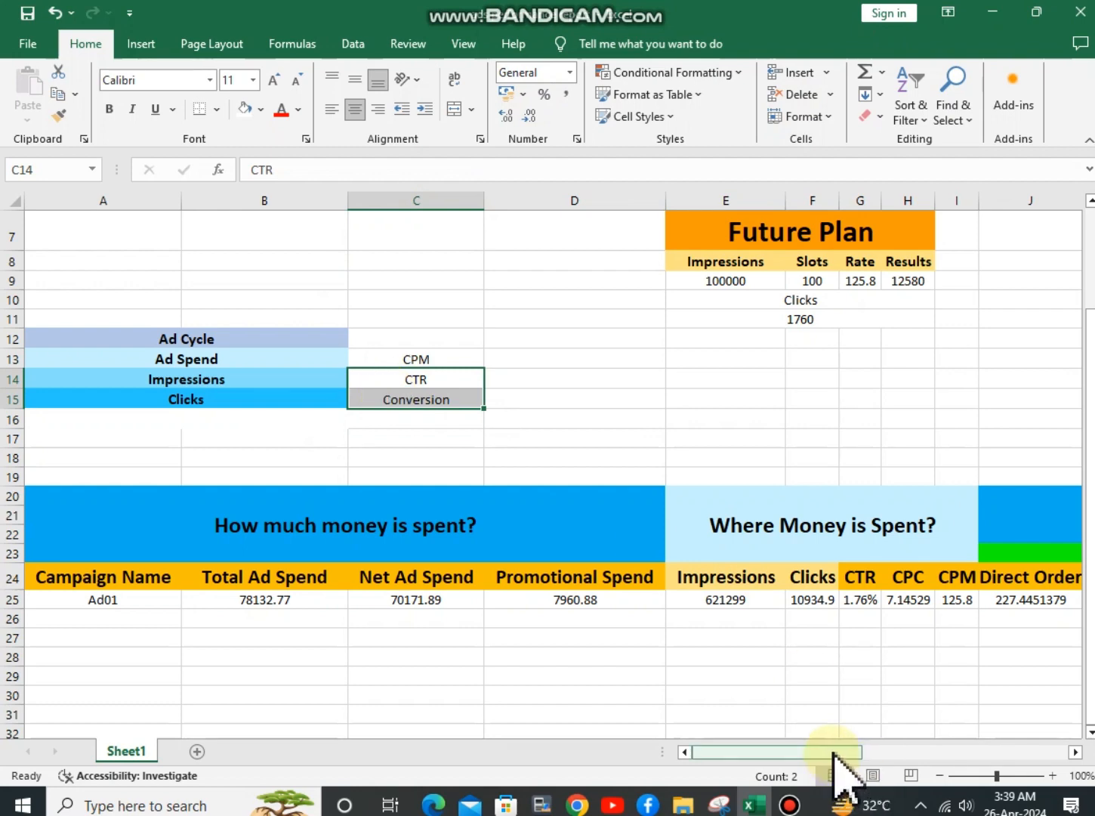
- Compare the lower report's CTR in G25 with the upper report's CTR in G6
click(834, 754)
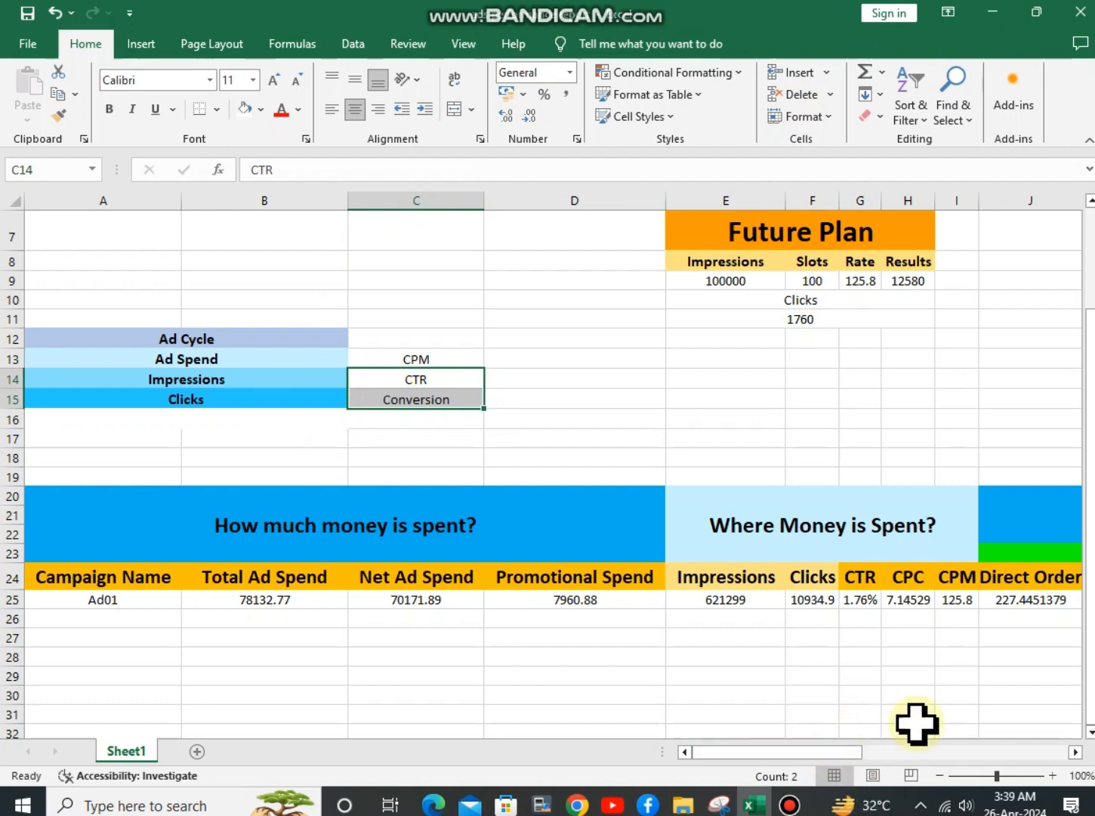
drag(1088, 644, 1050, 633)
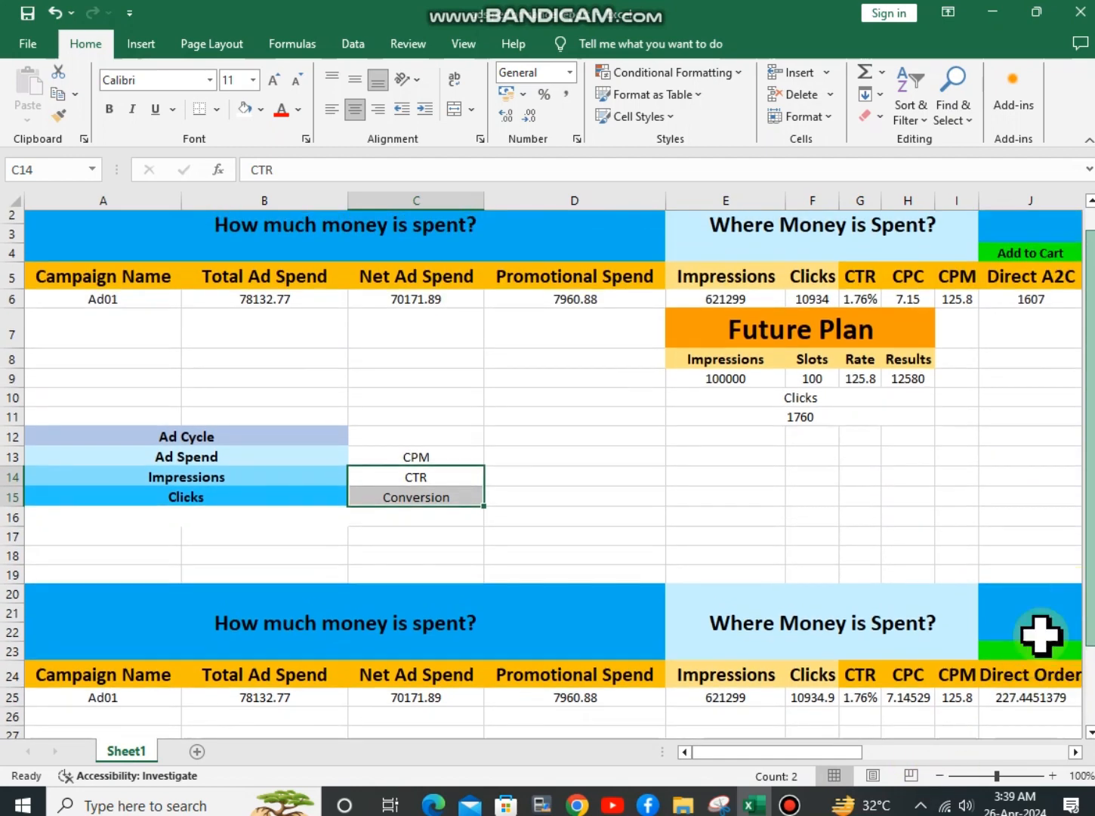
drag(844, 749, 819, 765)
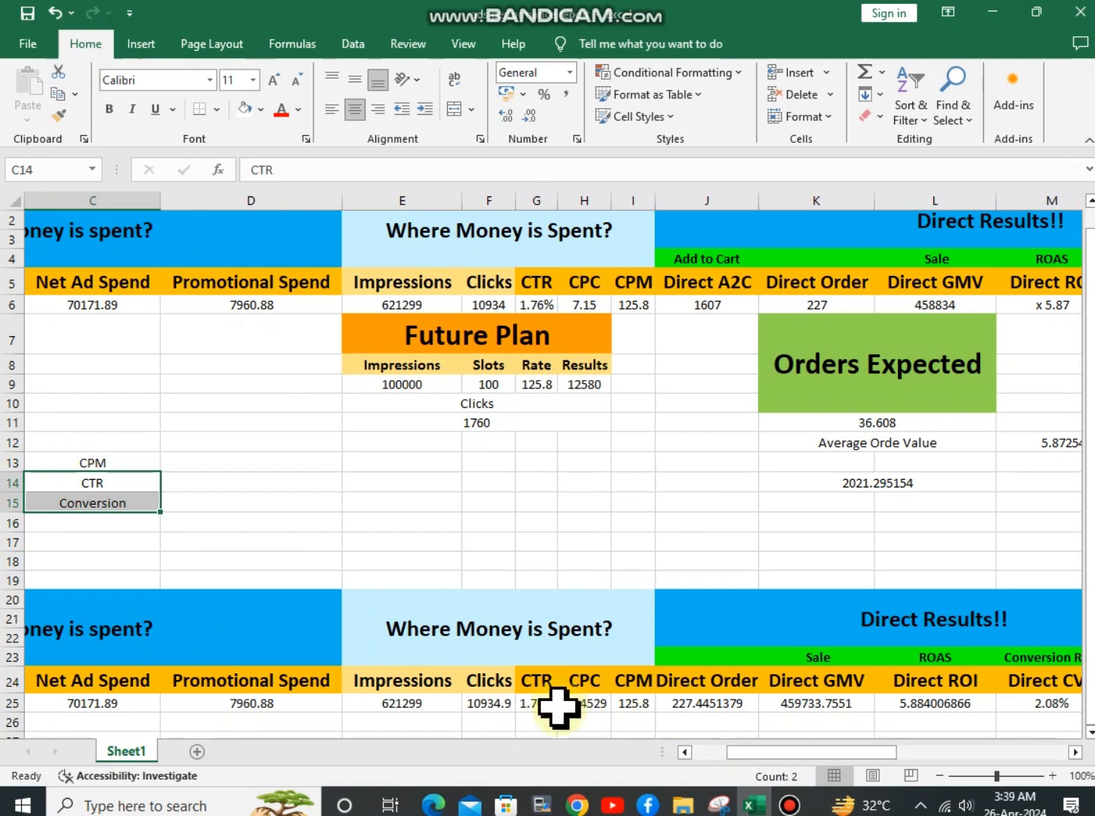
click(526, 703)
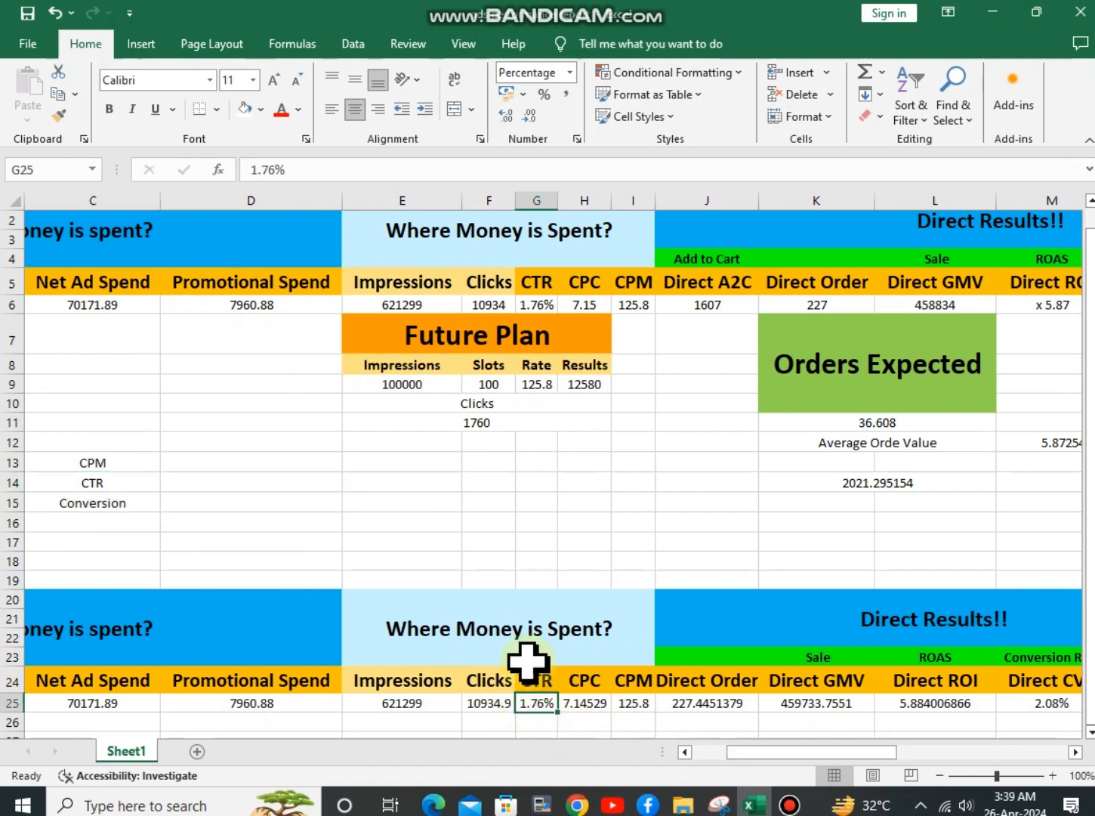
click(534, 305)
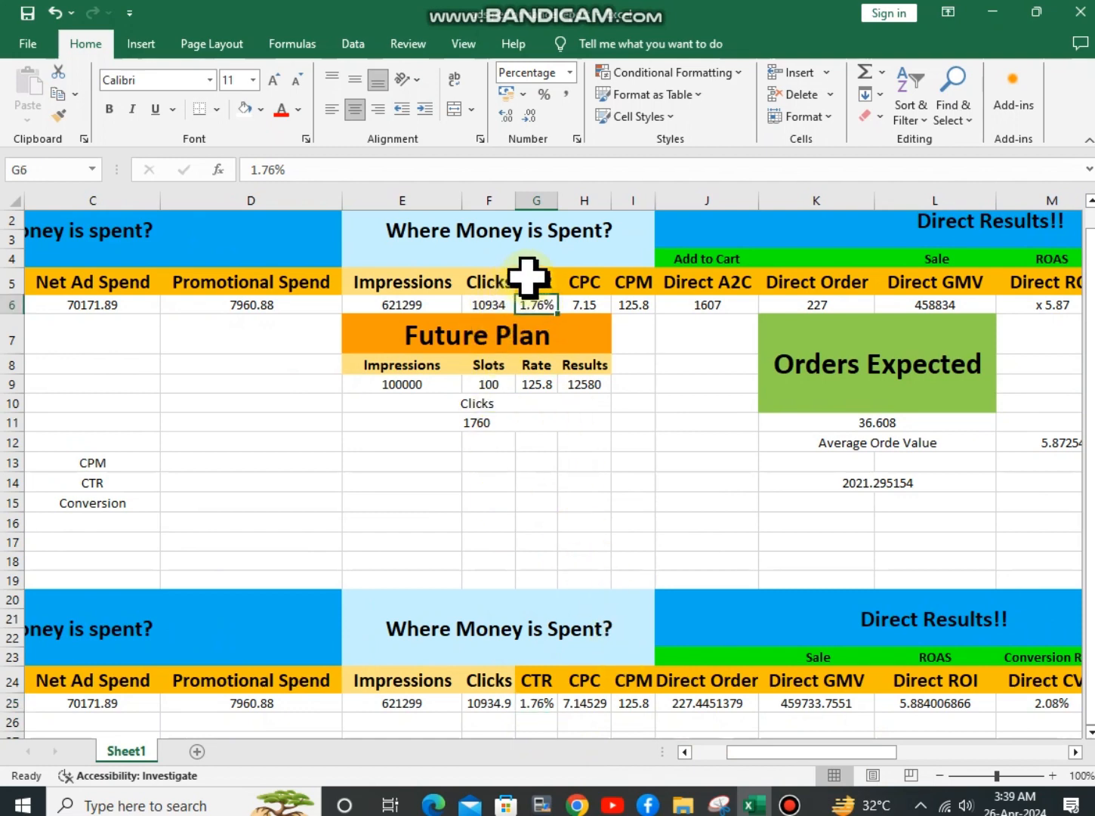
click(533, 705)
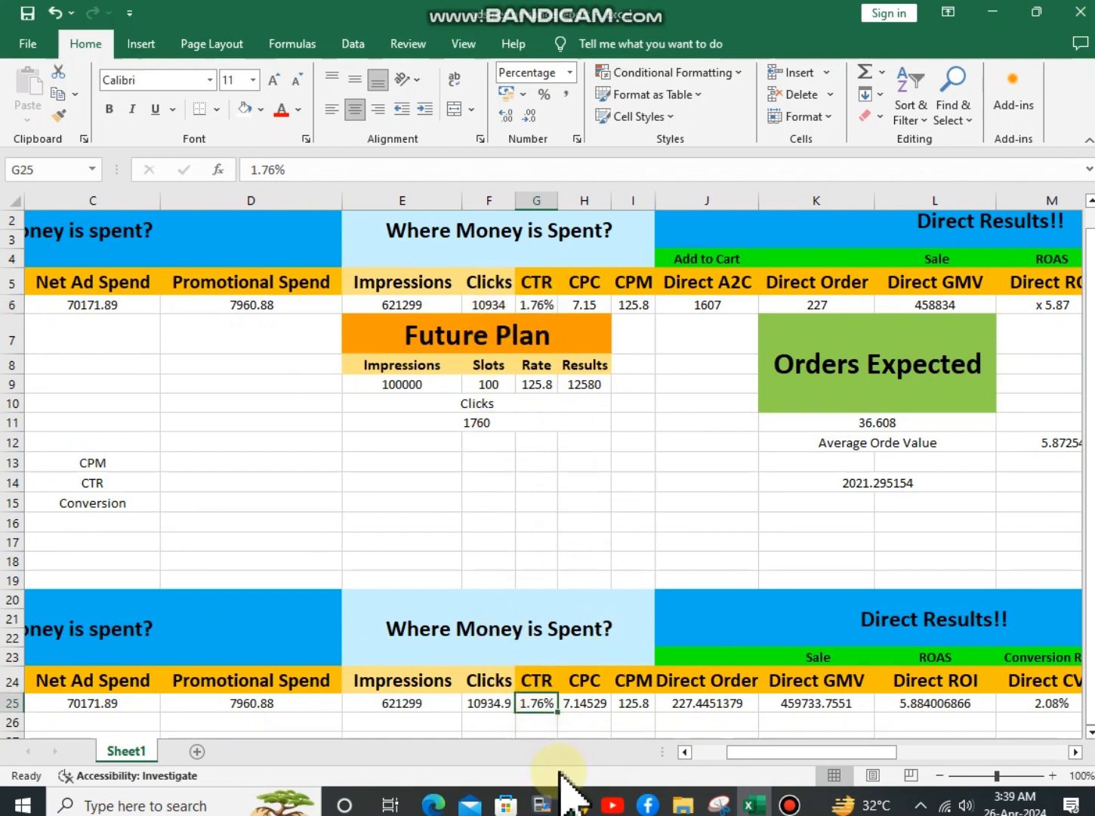
- Compare the CPC formula in H25 with the upper report's CPC in H6, and check the CPM in I25
click(585, 703)
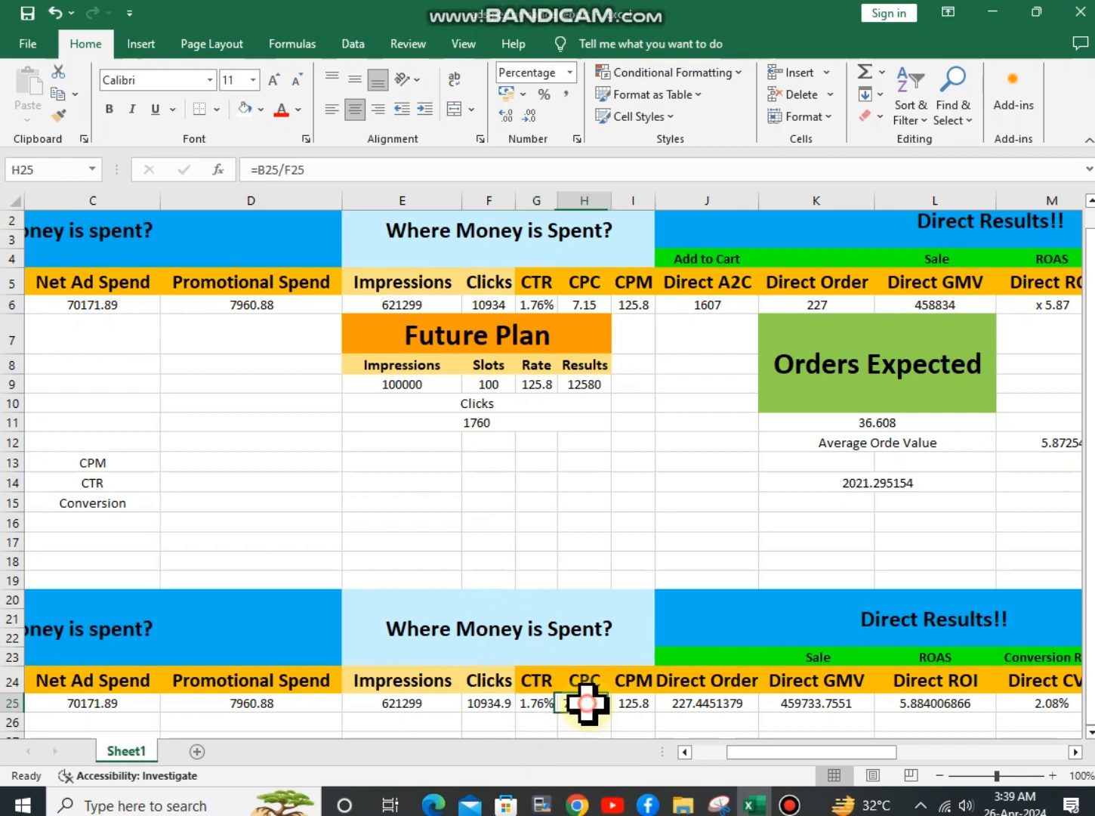
click(581, 306)
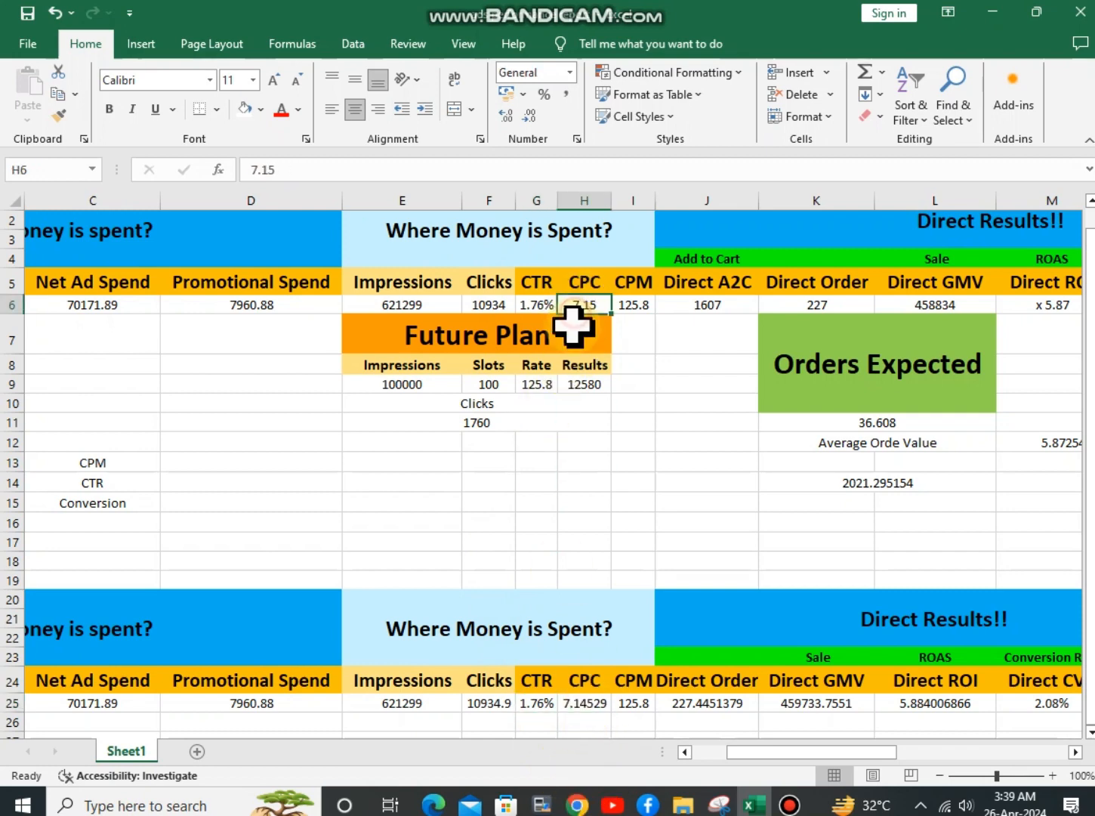
click(633, 704)
drag(746, 752, 771, 753)
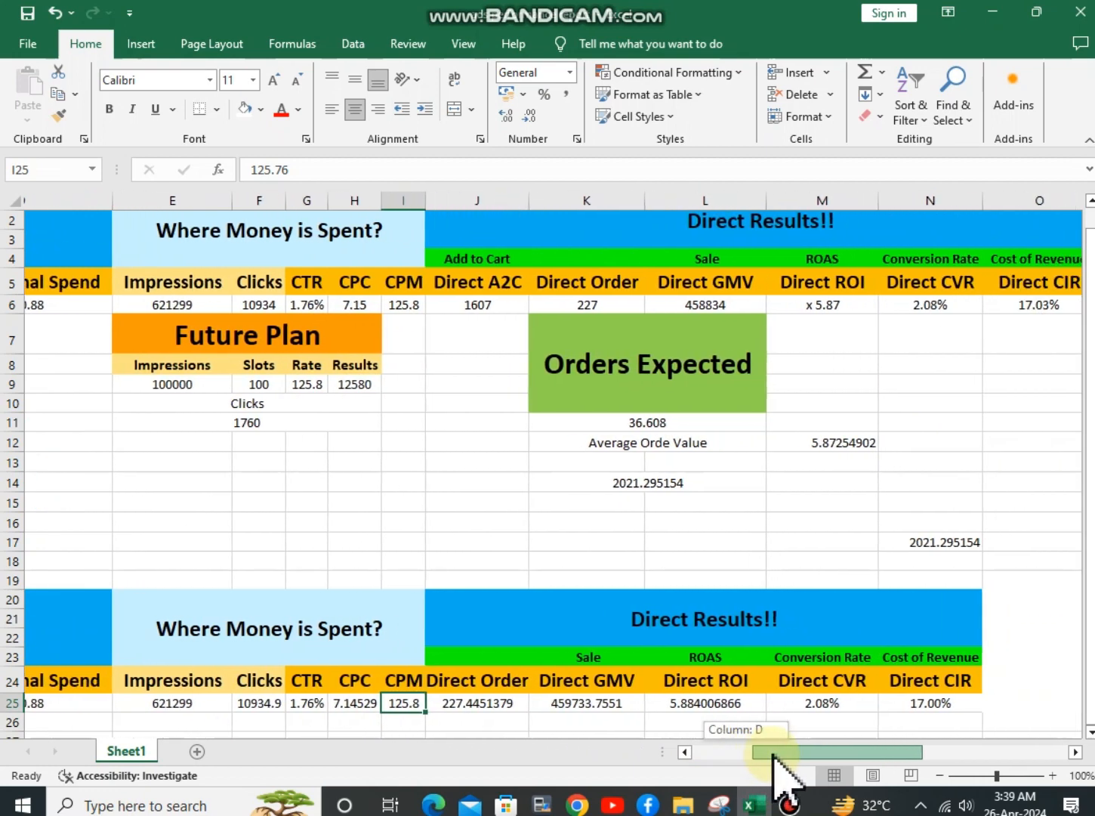
drag(772, 753, 773, 754)
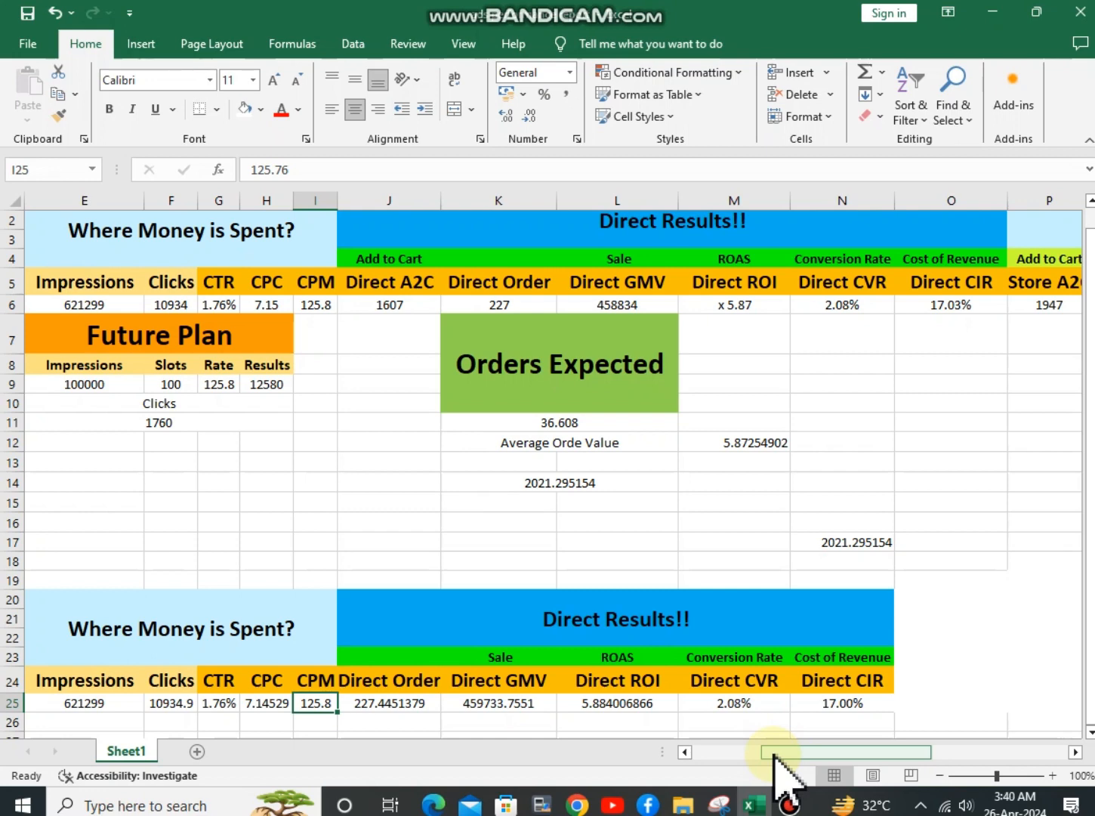
click(774, 754)
click(789, 805)
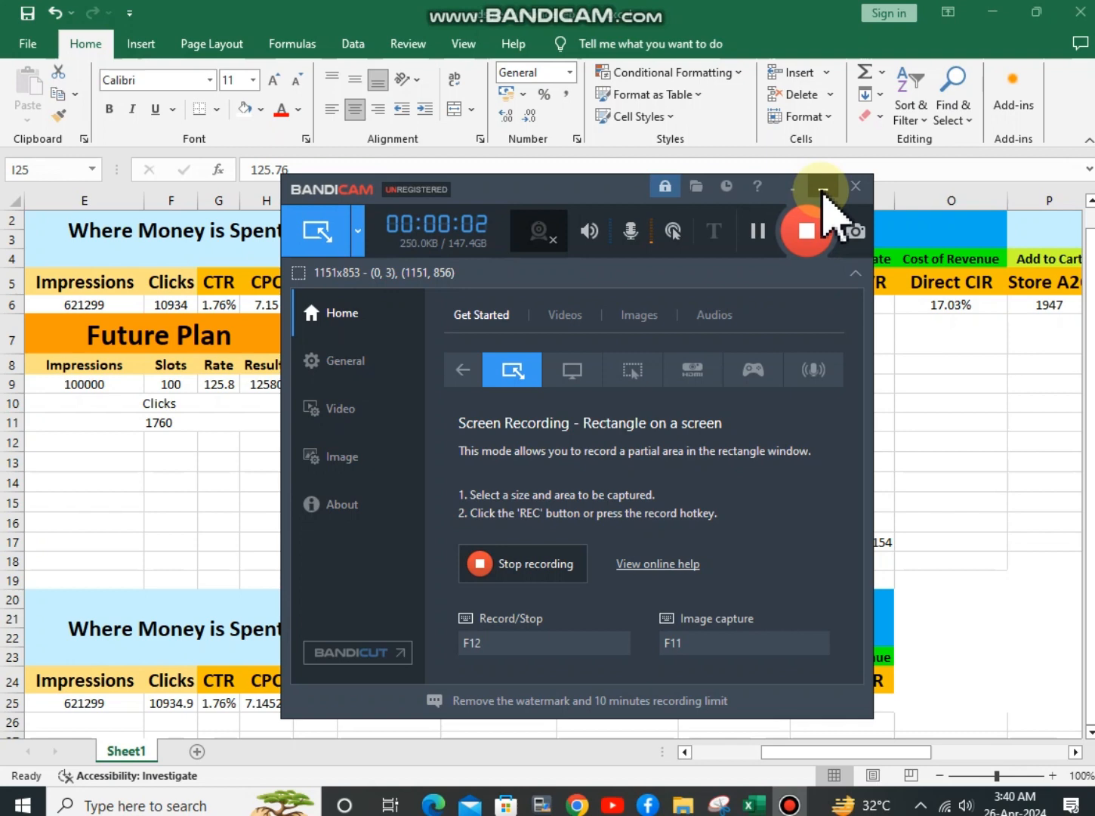
click(822, 188)
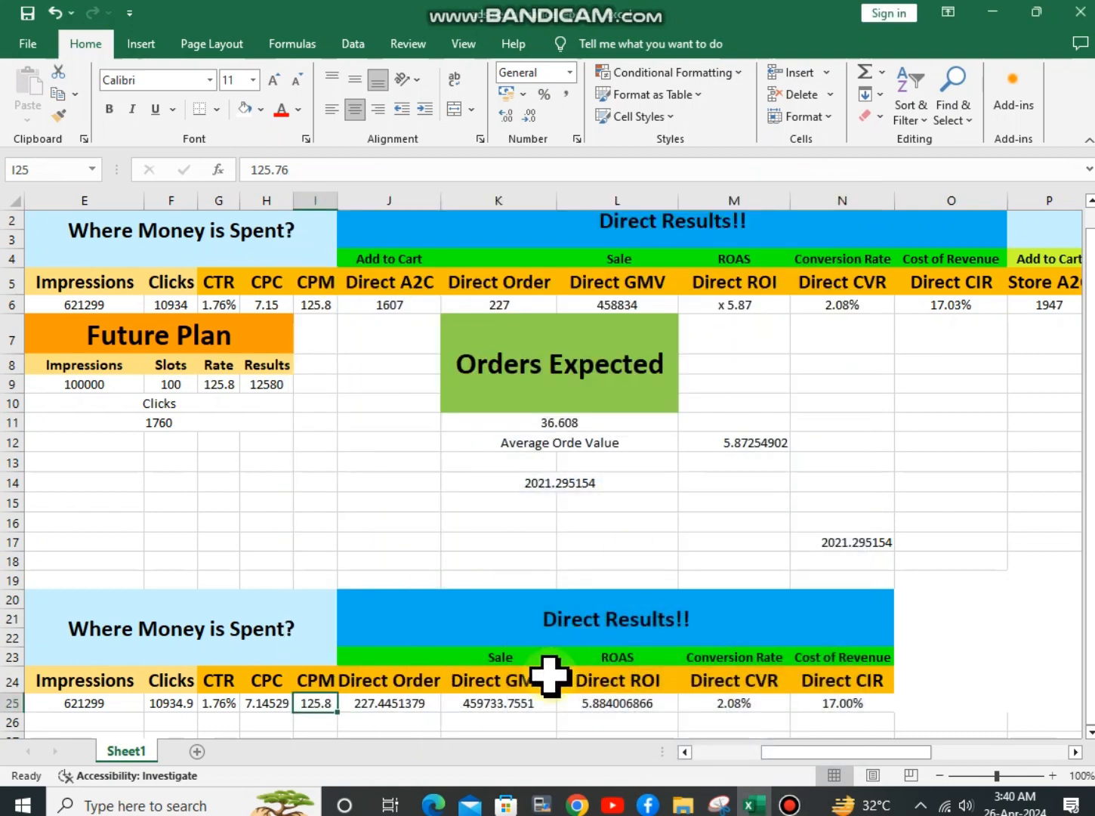
- Compare the Direct Order formula in J25 with the upper report's Direct Order in K6, and inspect the Direct GMV formula in K25
click(395, 701)
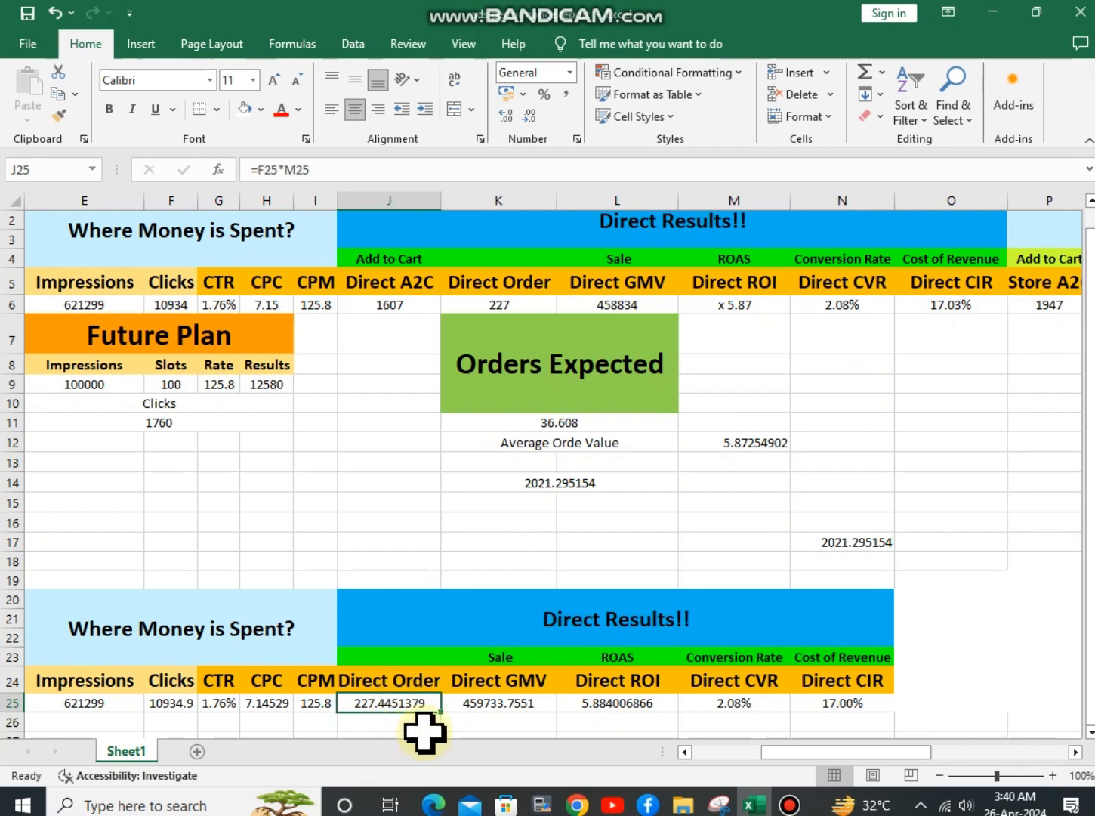
click(473, 306)
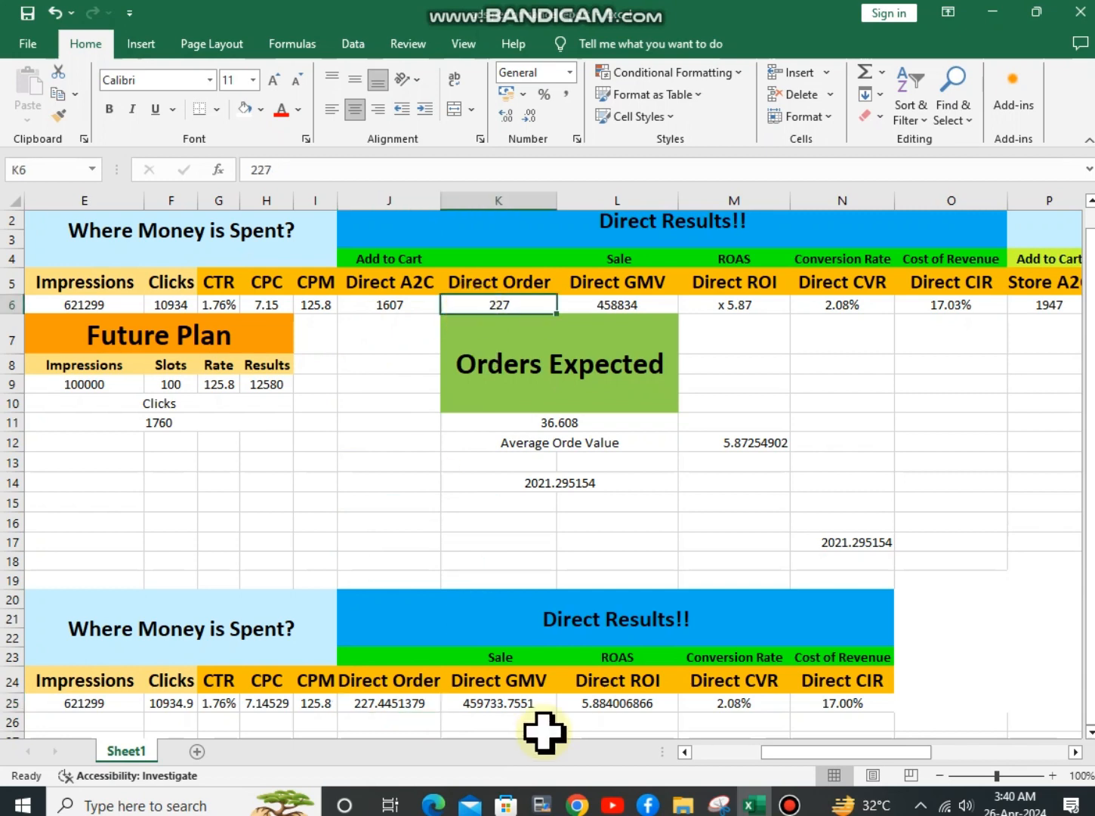
click(511, 707)
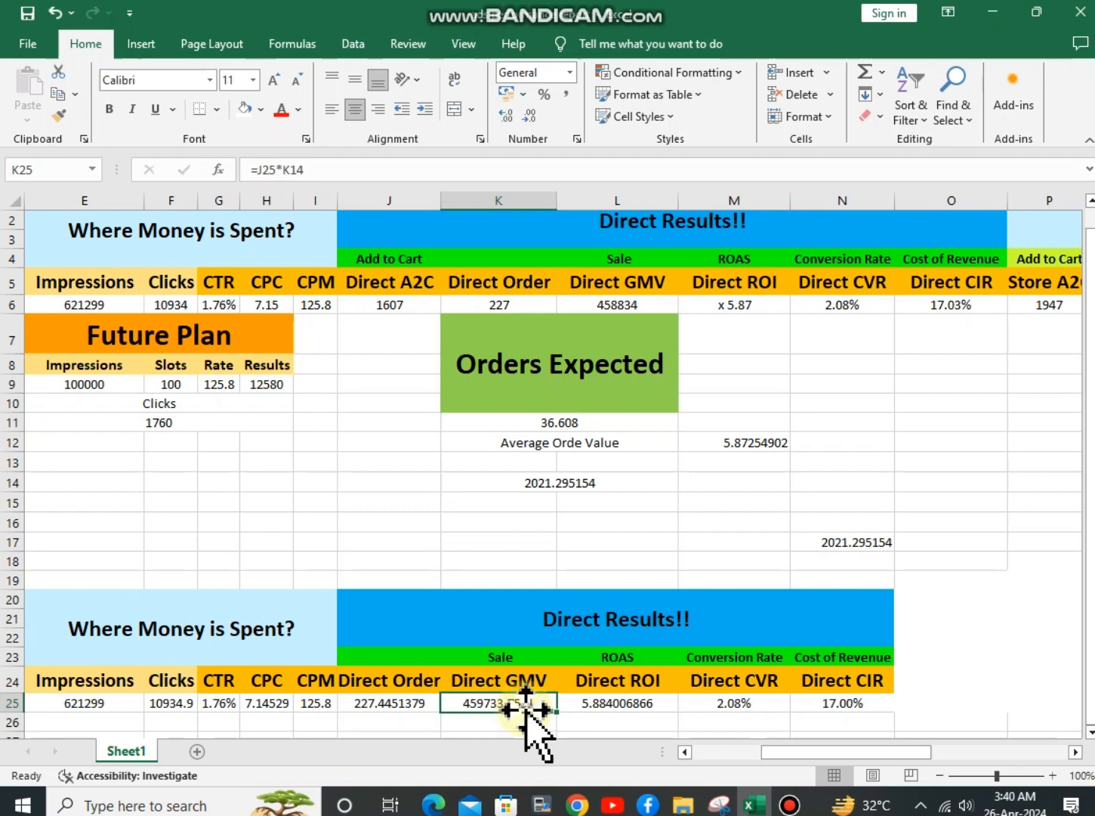
- Go back to the lower report's CTR in G25 under Where Money is Spent?
drag(813, 753, 771, 761)
click(533, 702)
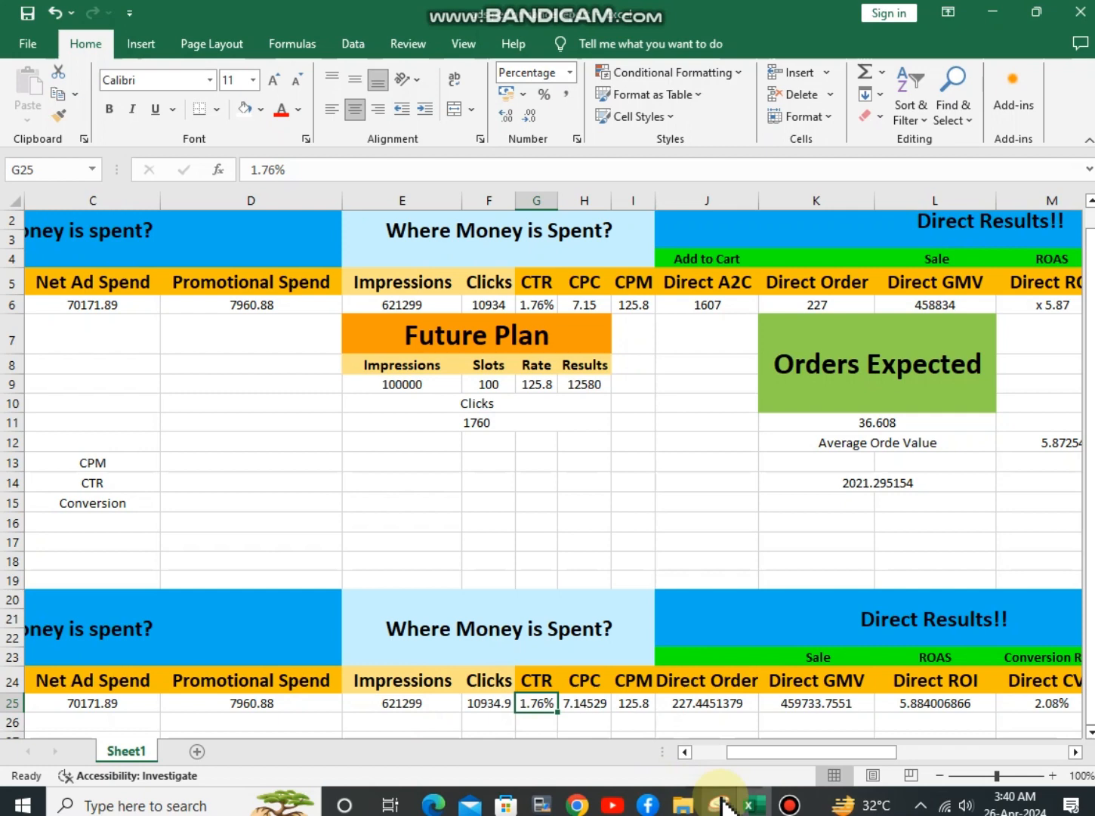
- Set the lower report's CTR in G25 to 2%
drag(890, 754, 910, 771)
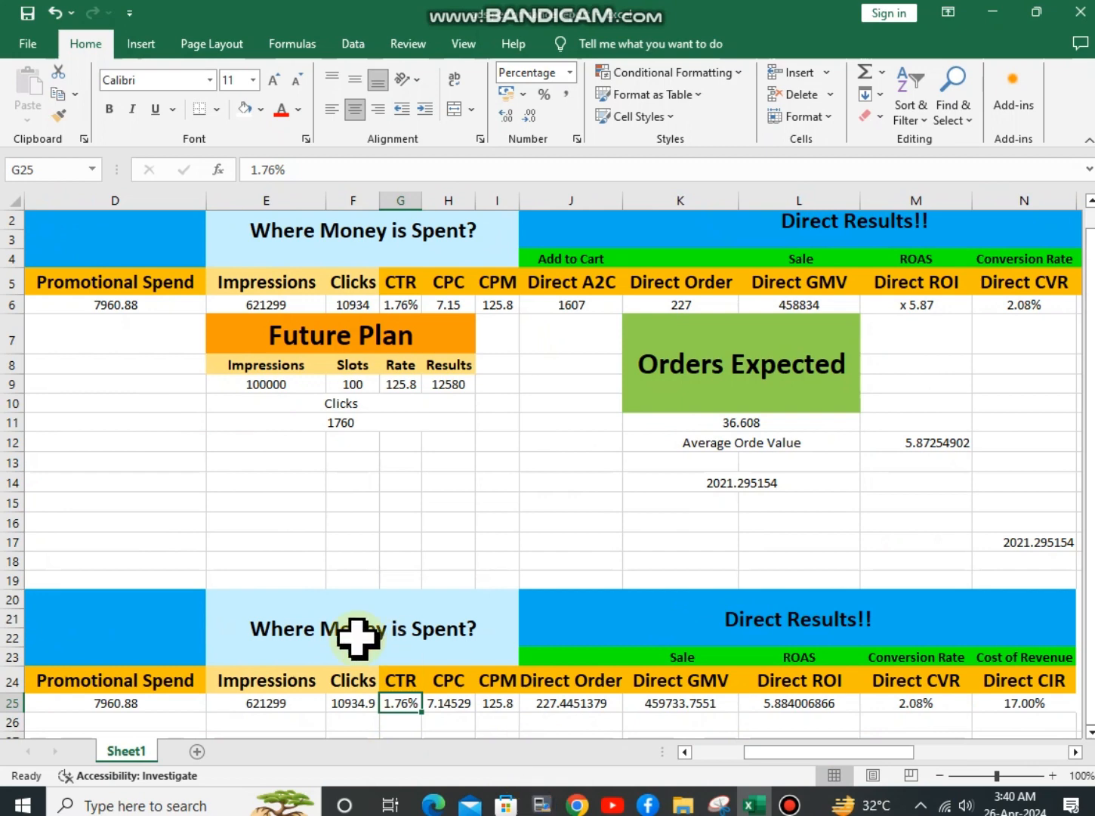
drag(117, 563, 808, 707)
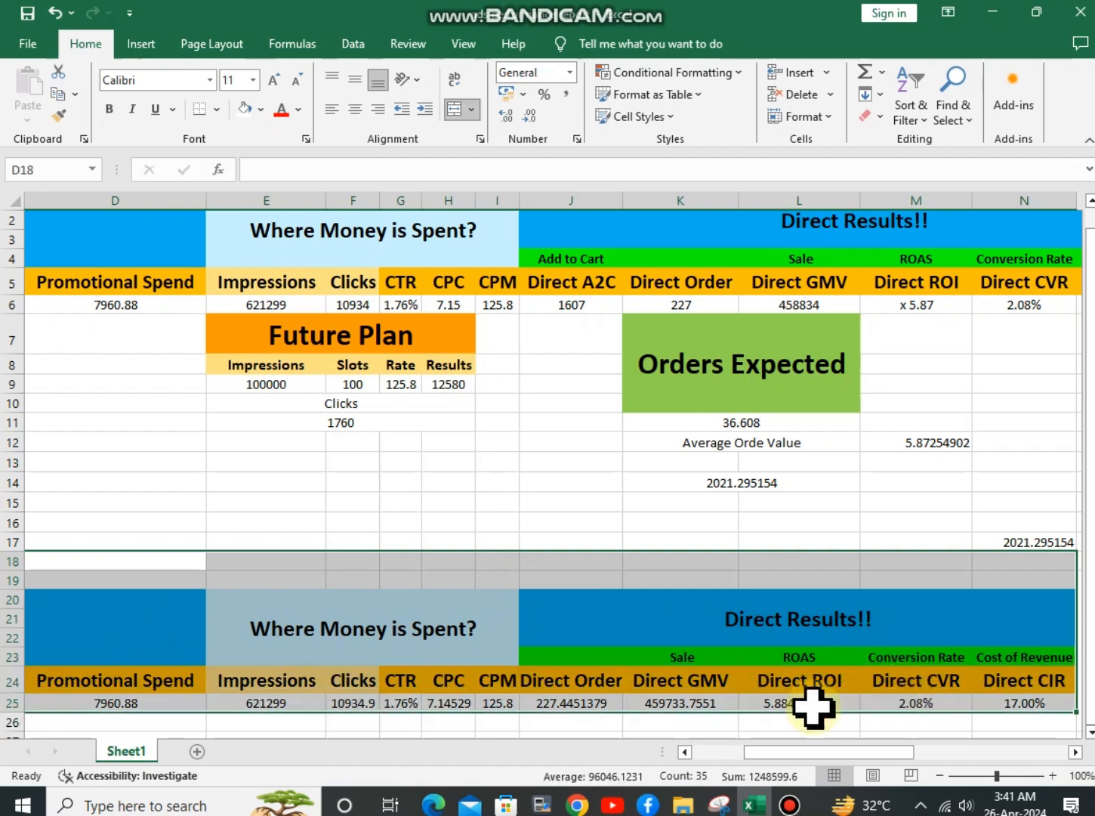
click(433, 706)
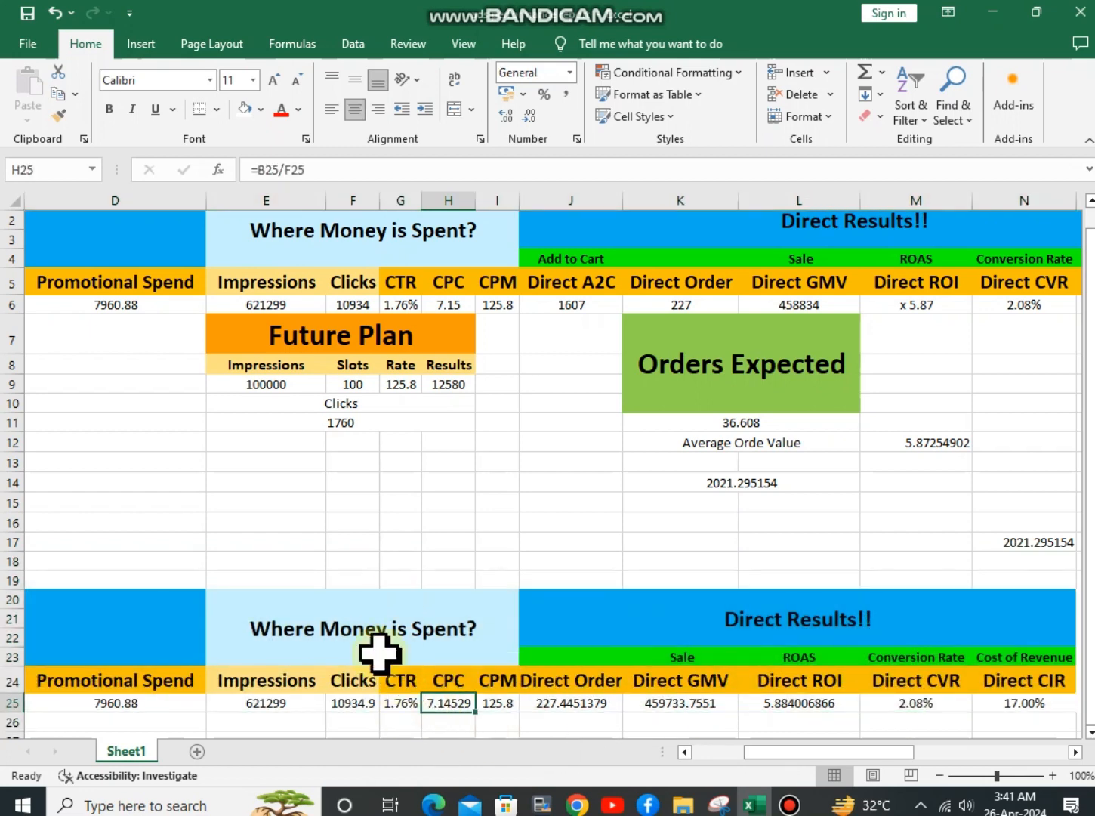
drag(396, 672, 392, 710)
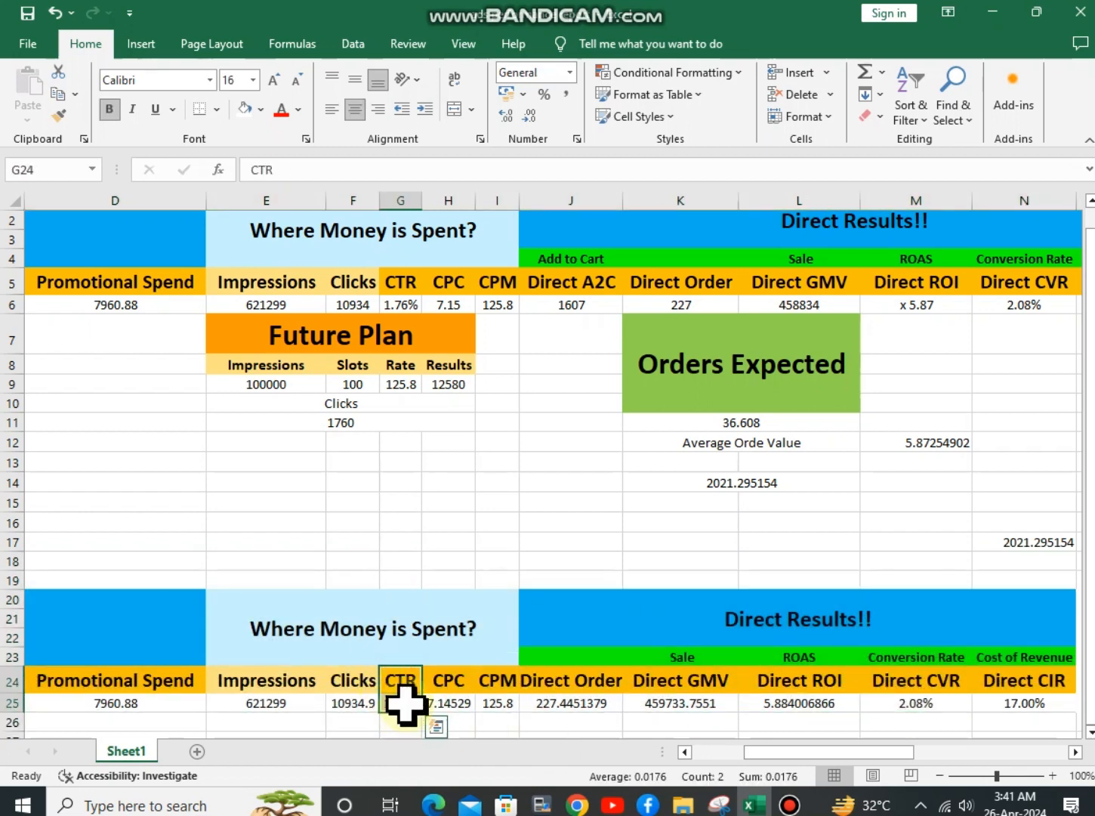
click(406, 707)
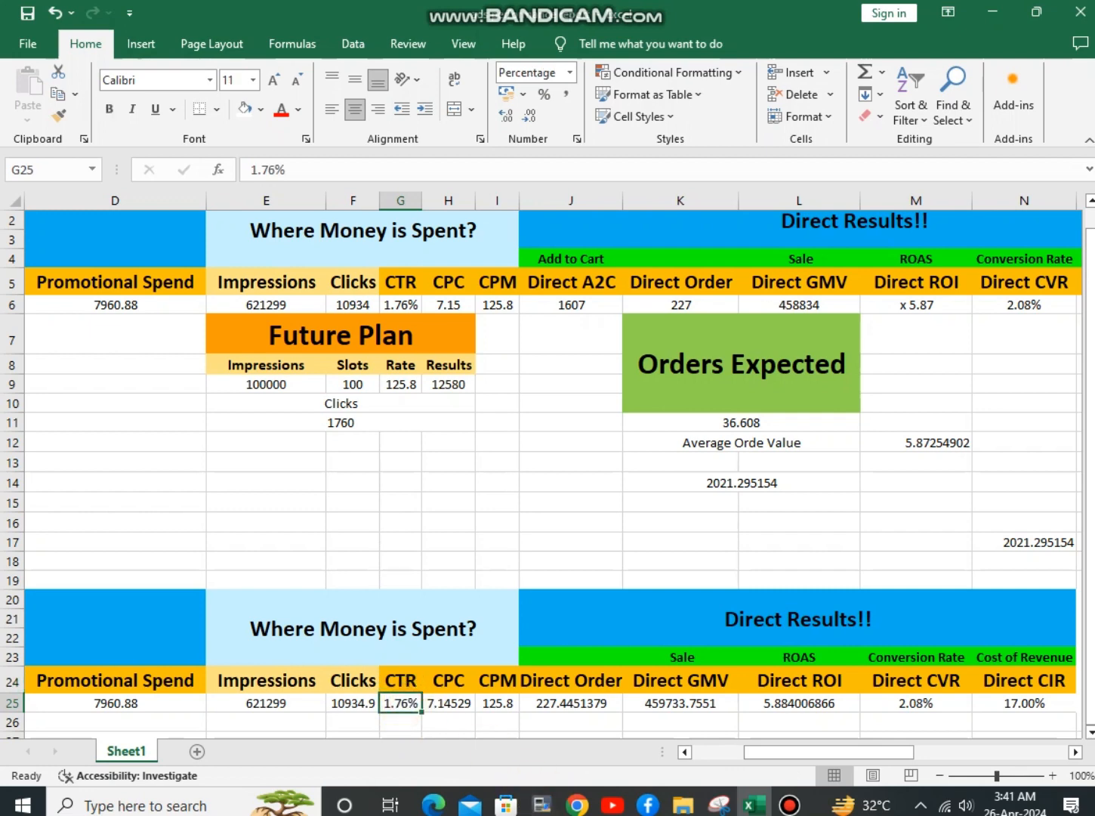
text(2)
key(Return)
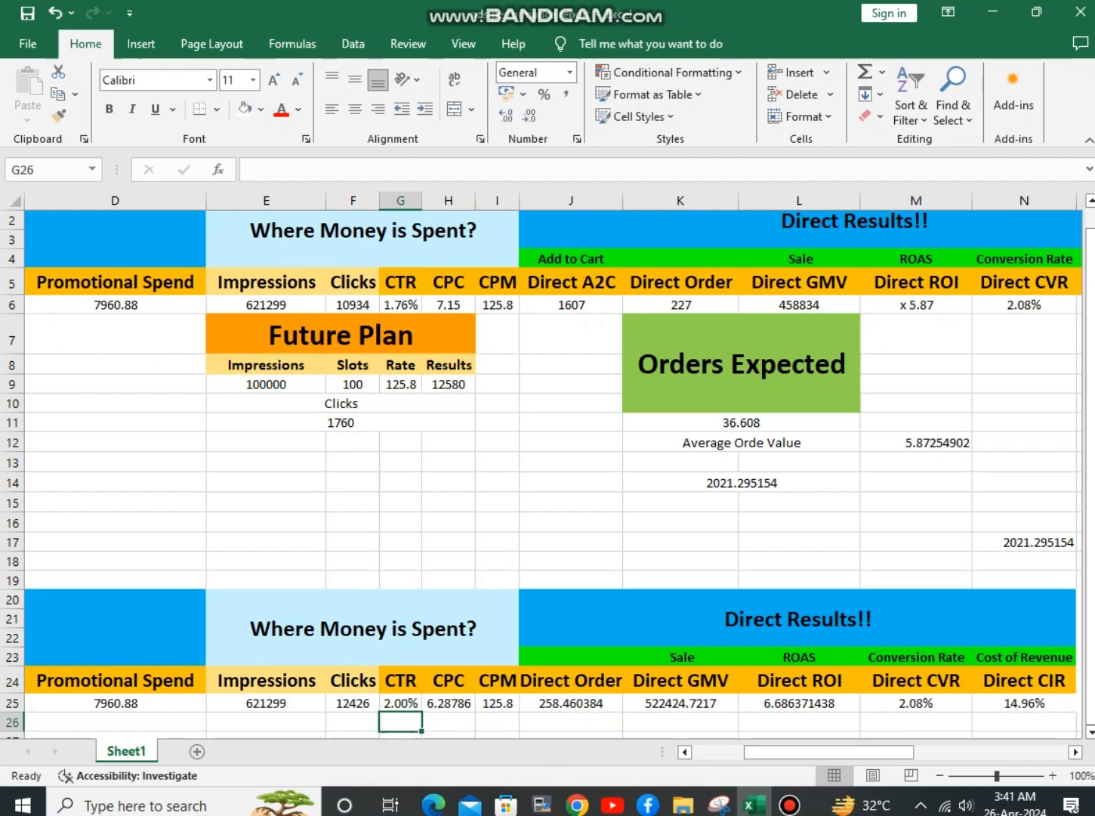
- Compare the lower report's recalculated CPC in H25 with the upper report's CPC in H6, and check the CPM in I25
click(450, 705)
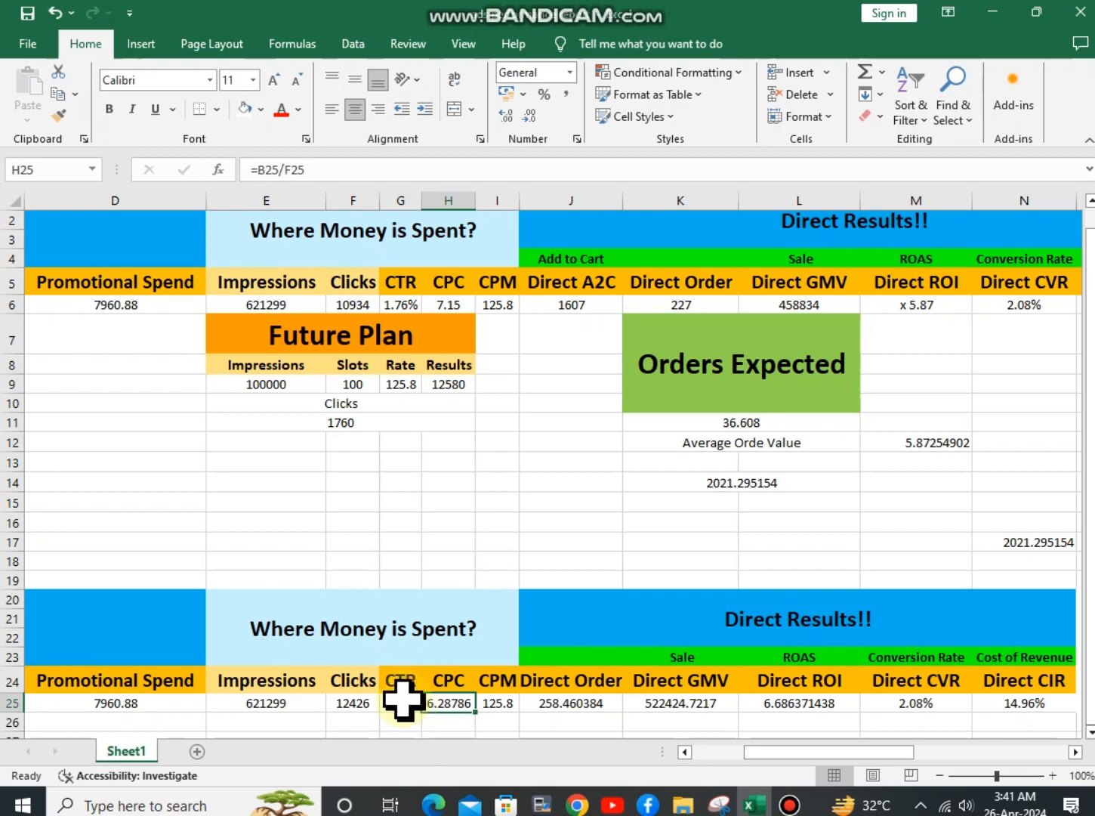
click(401, 702)
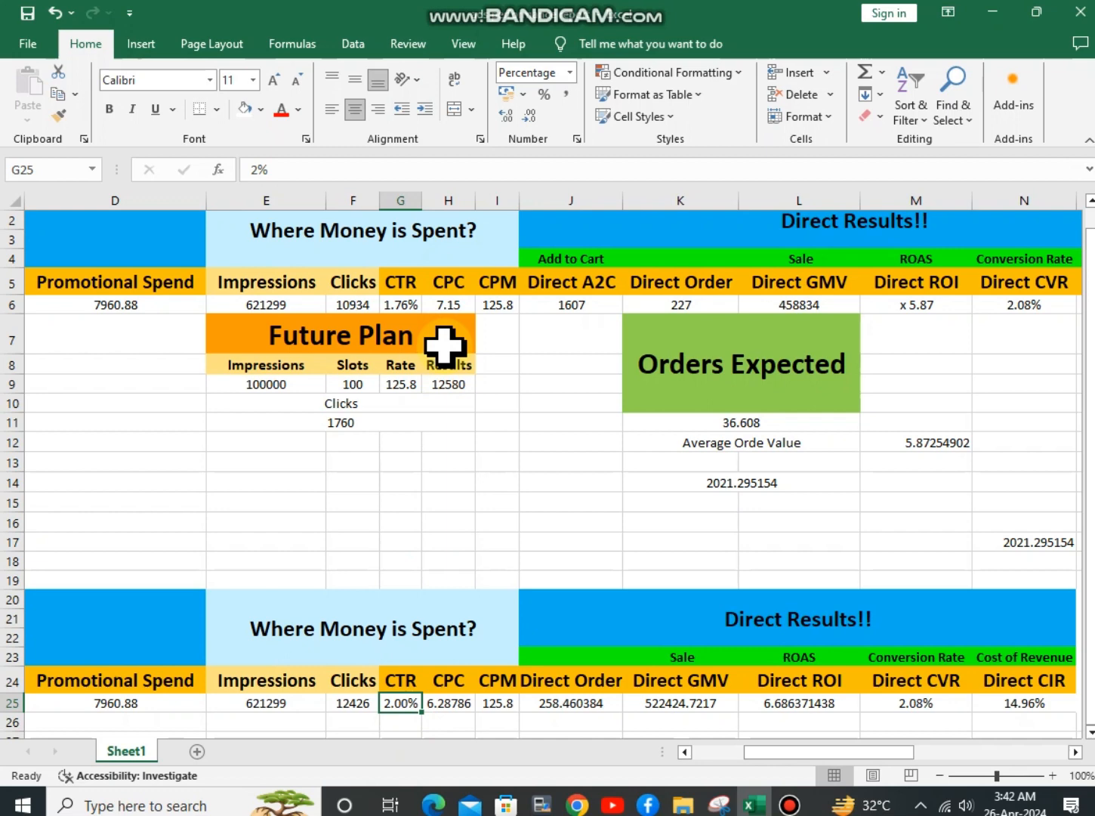
click(452, 708)
drag(452, 681, 453, 702)
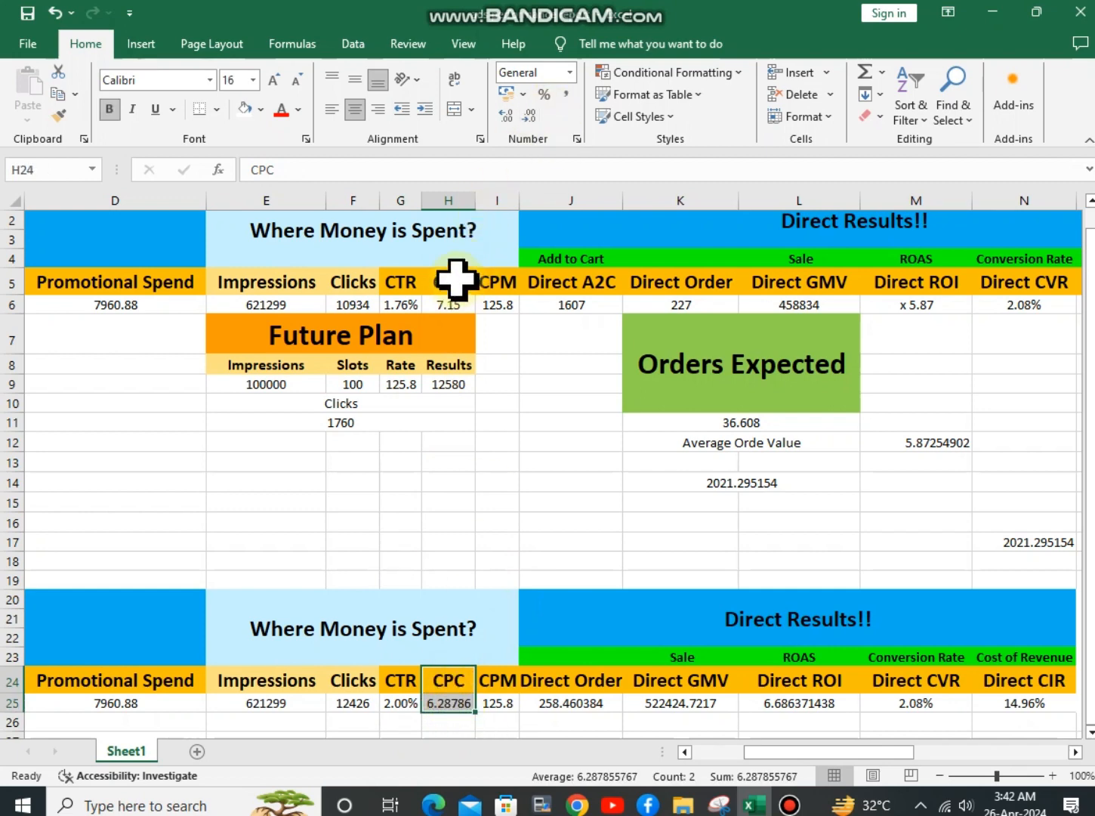
drag(455, 287, 453, 296)
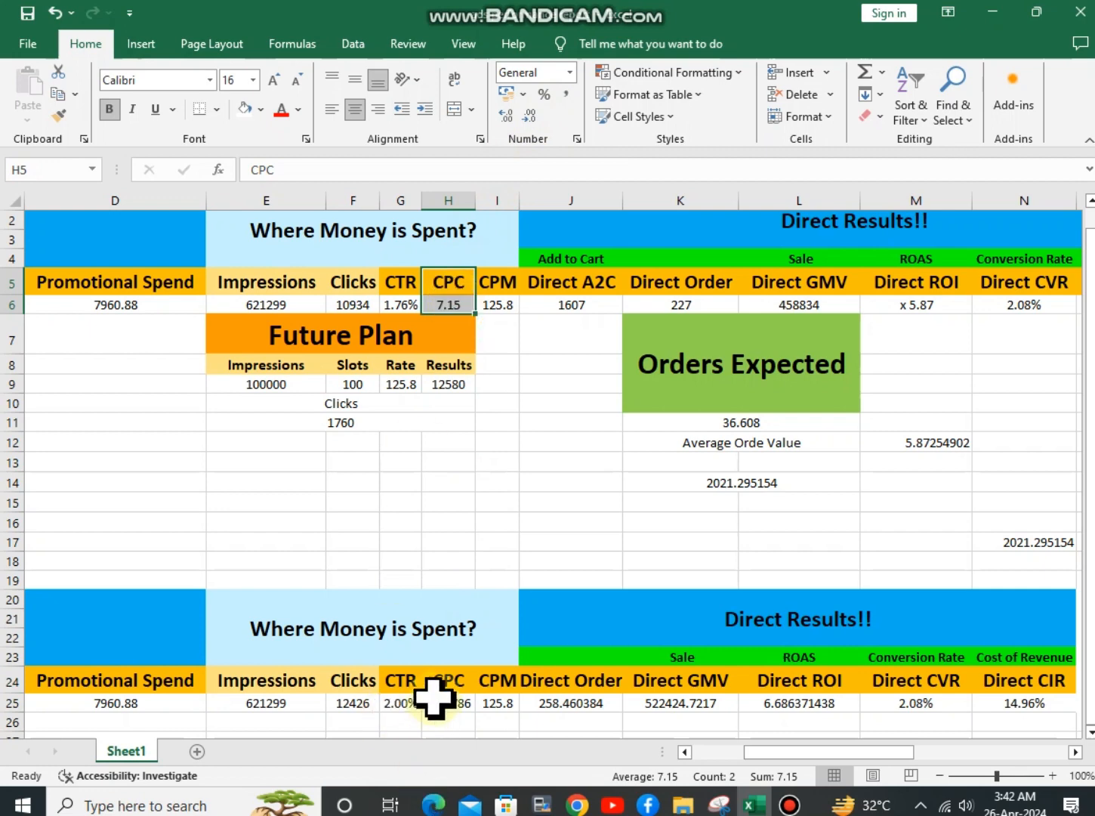
drag(440, 677, 440, 699)
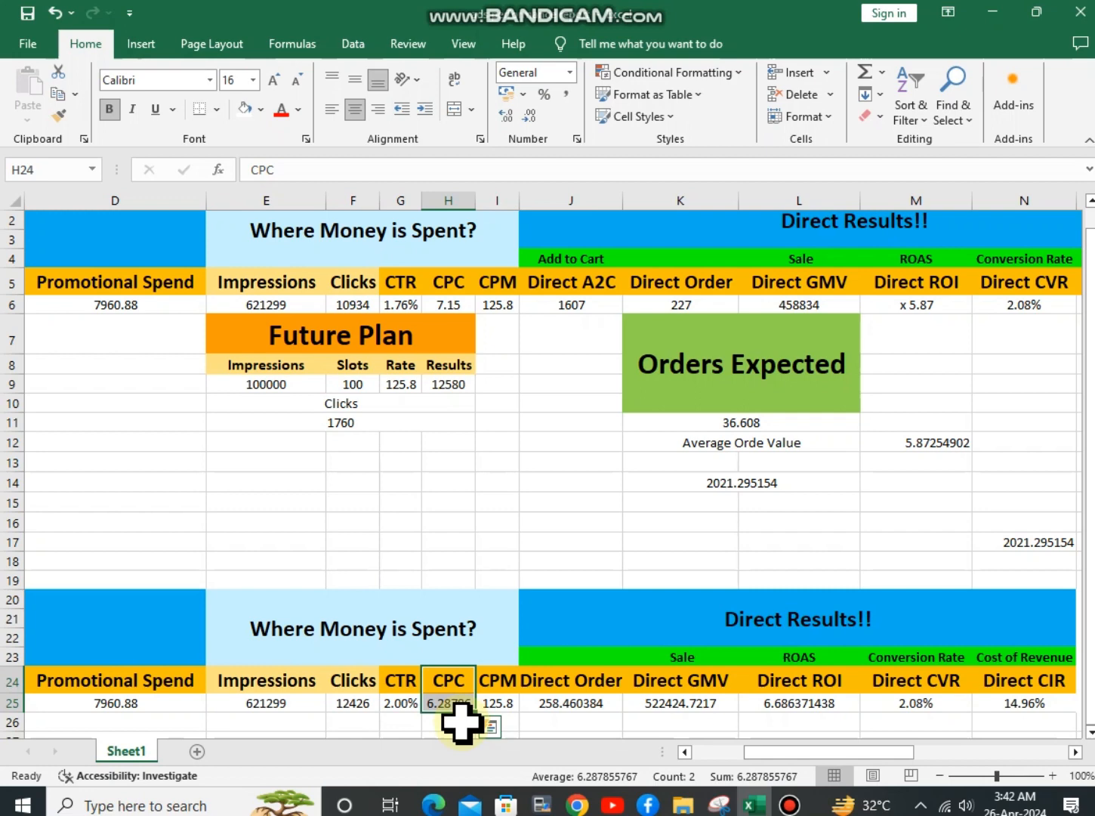
click(467, 706)
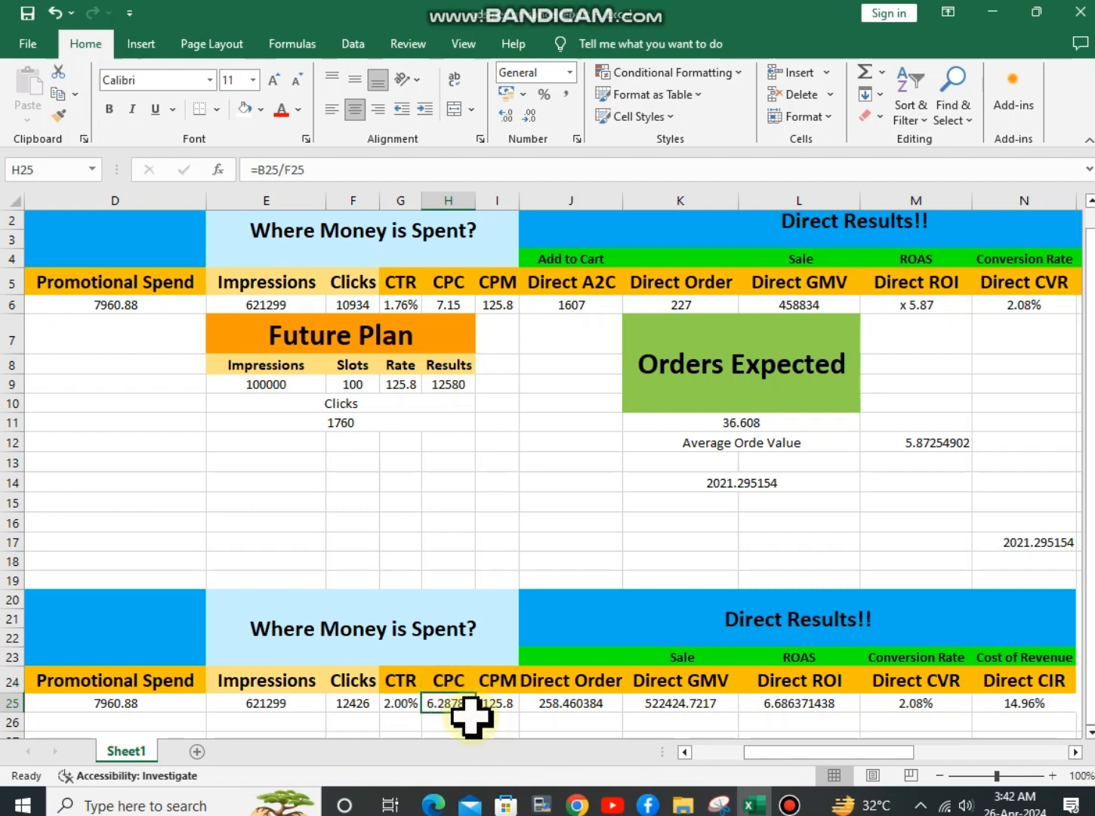
click(498, 687)
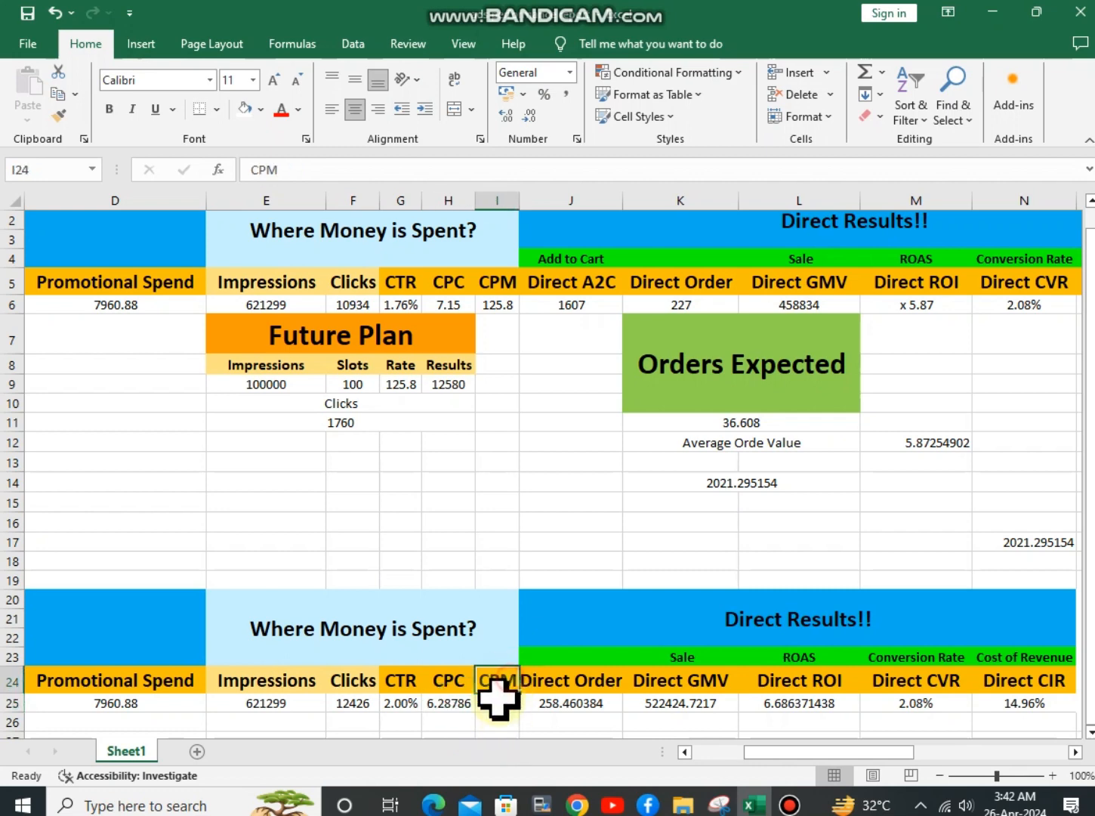
drag(499, 696, 500, 704)
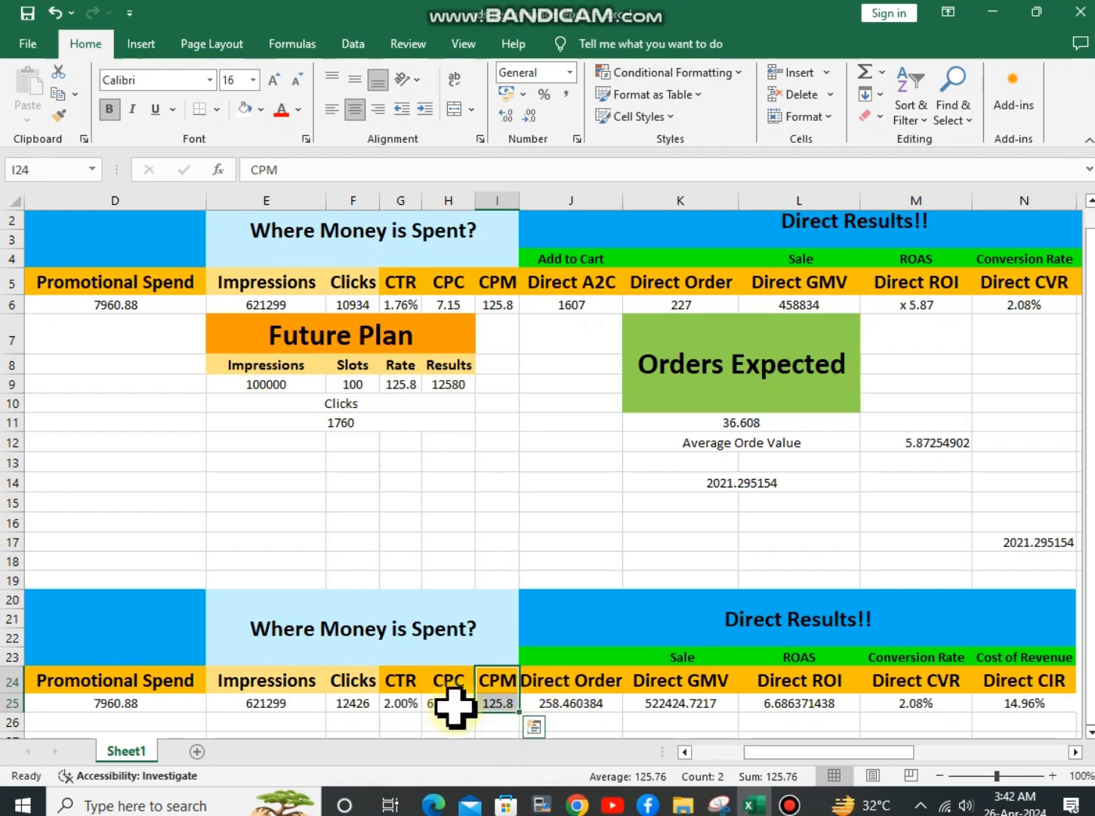
- Compare the lower report's recalculated Direct Order in J25 with the upper report's Direct Order in K6
drag(808, 770, 649, 713)
click(605, 704)
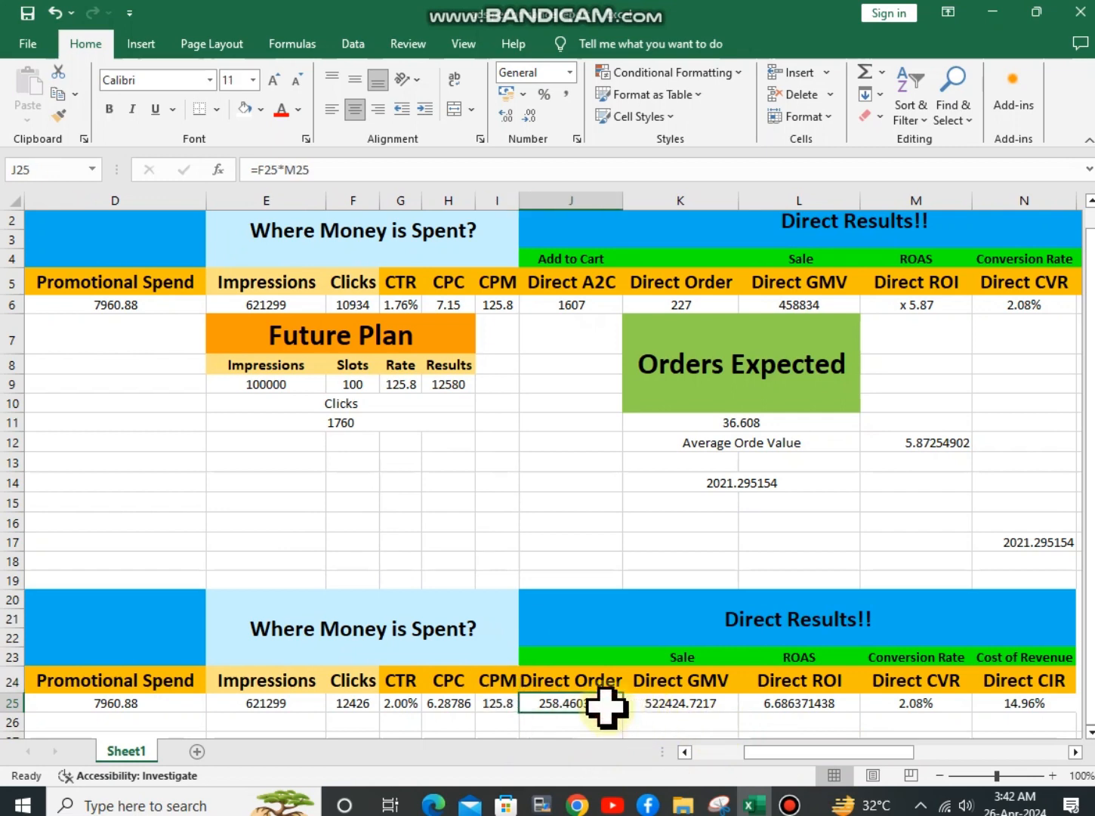
click(691, 302)
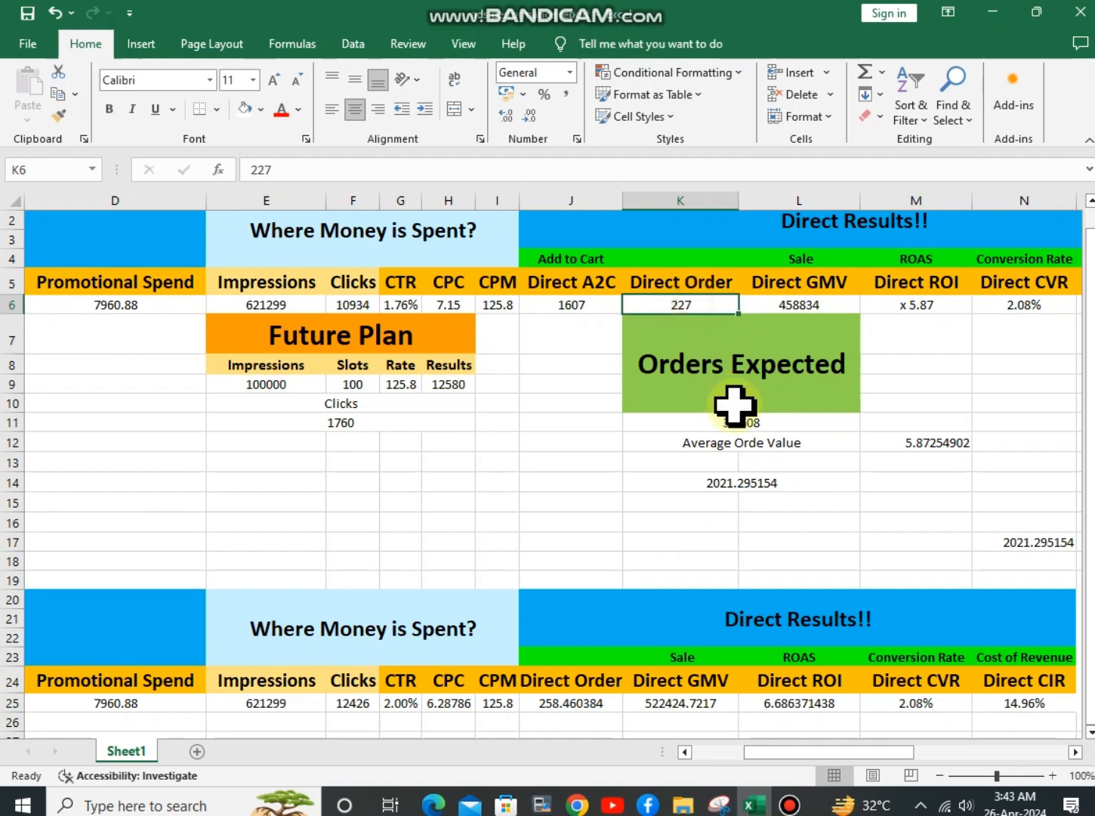
click(580, 701)
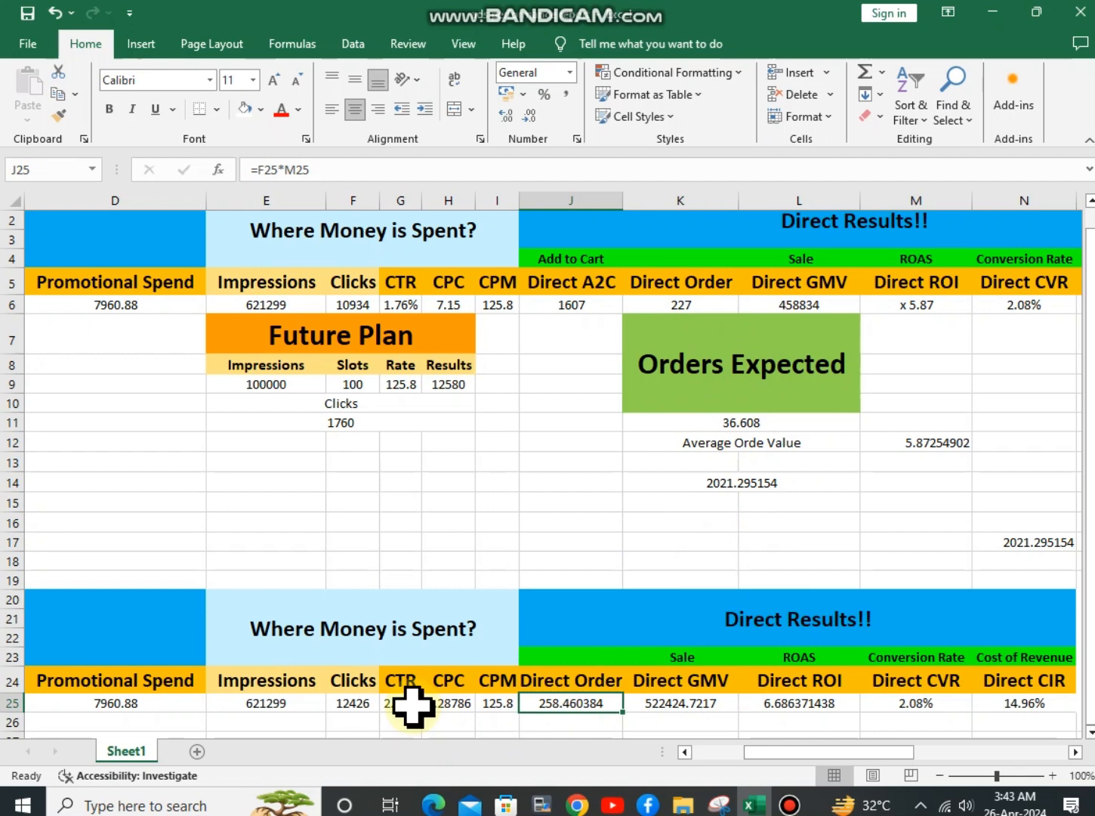
click(694, 306)
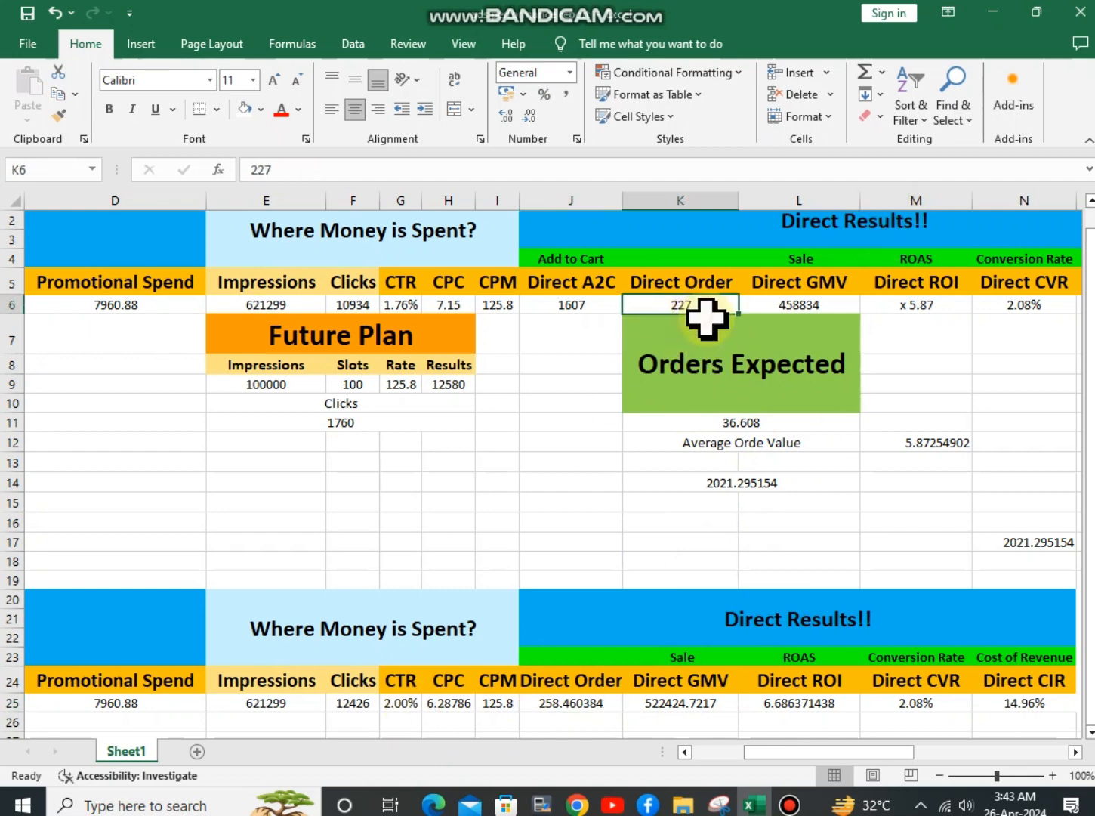
click(576, 705)
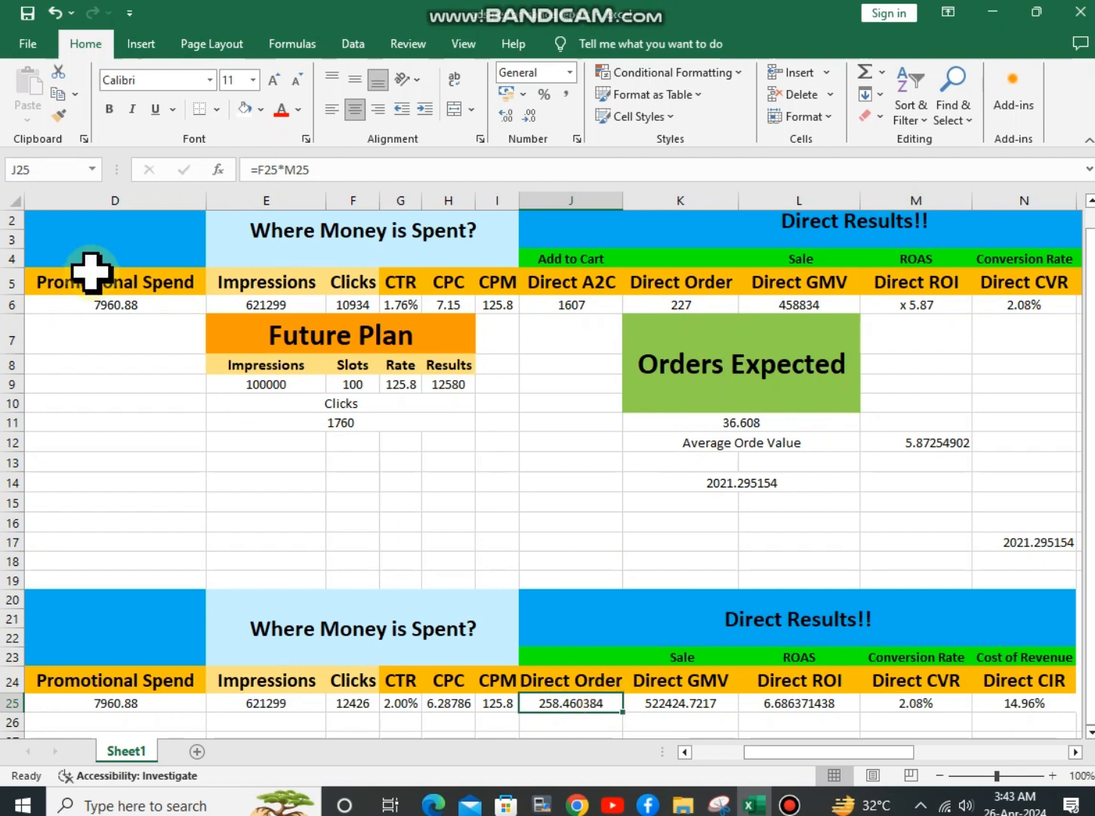
- Highlight the upper report's headings and figures down to row 6, and return to the area above the lower report
drag(95, 247, 779, 306)
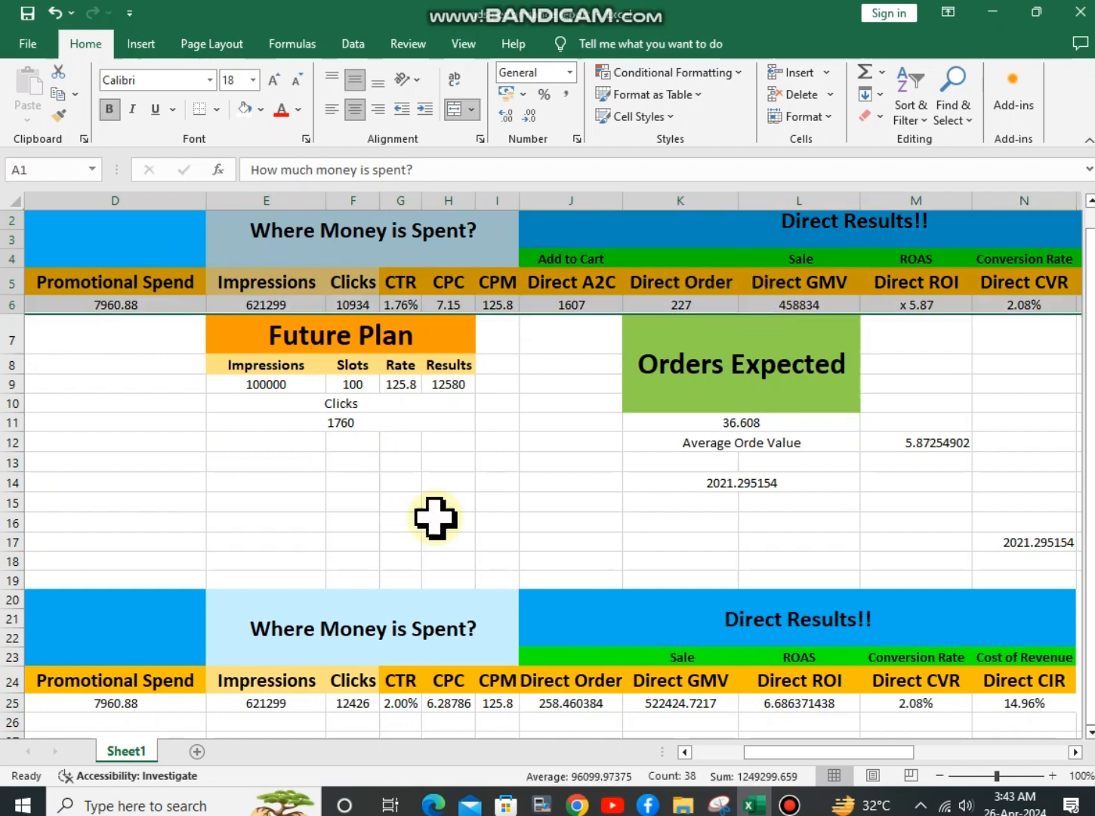
drag(107, 601, 166, 610)
click(166, 558)
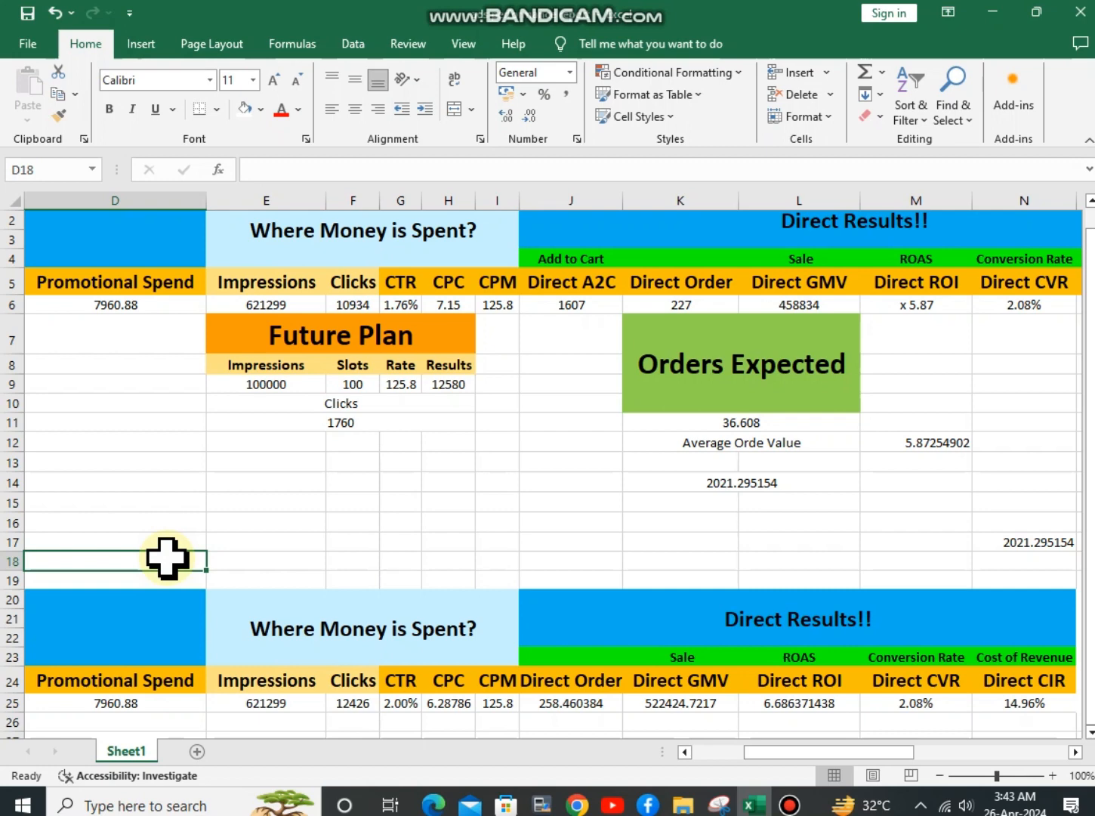
- Inspect the lower report's Direct GMV formula in K25 and Direct ROI formula in L25
click(684, 721)
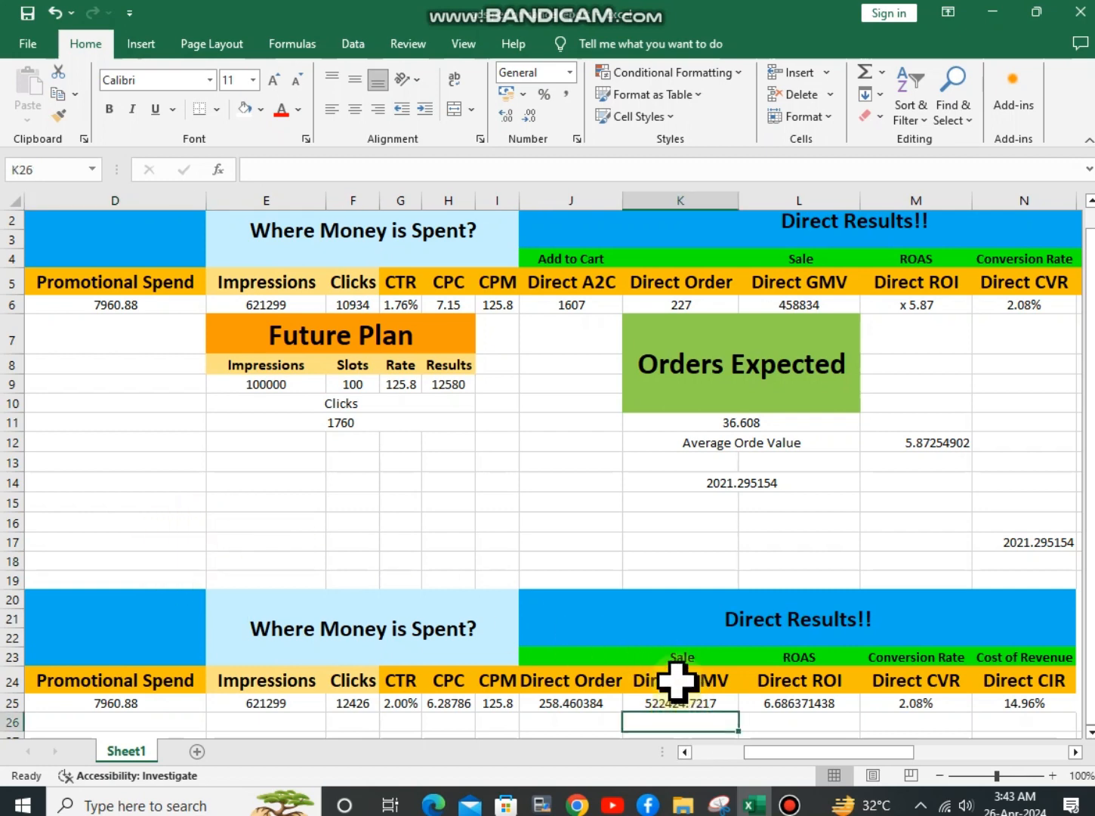
click(656, 683)
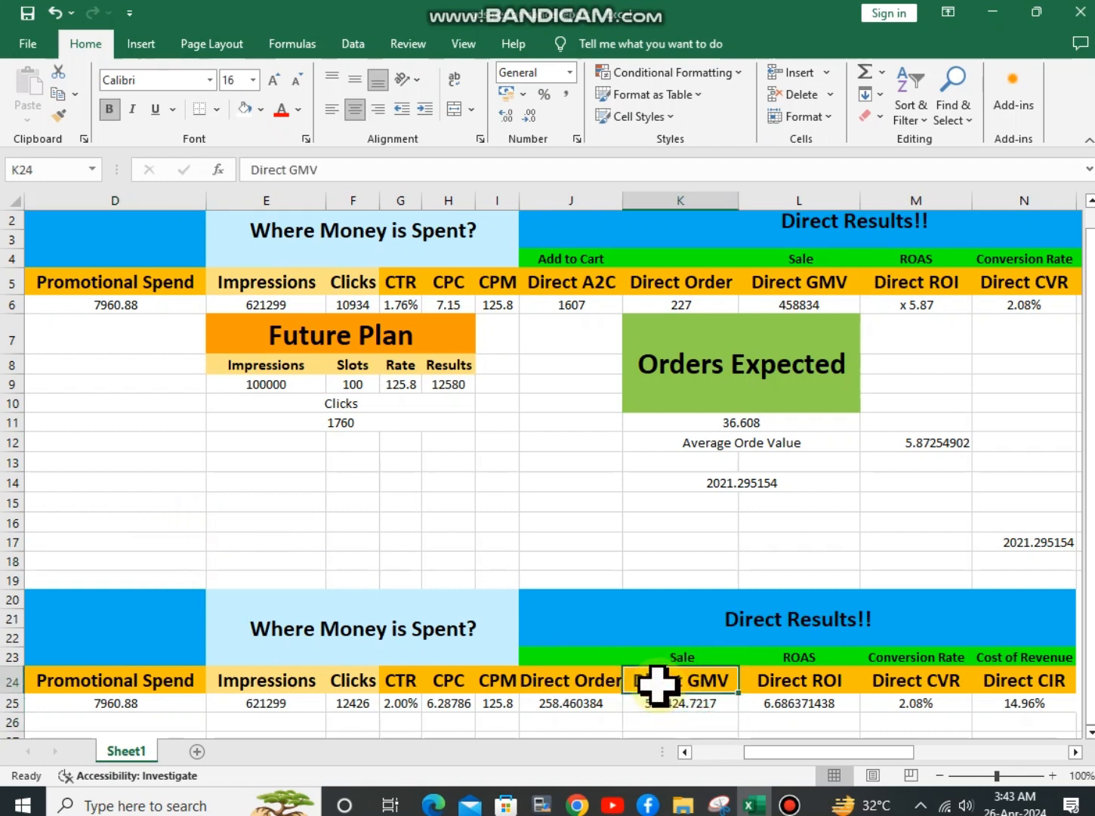
click(660, 705)
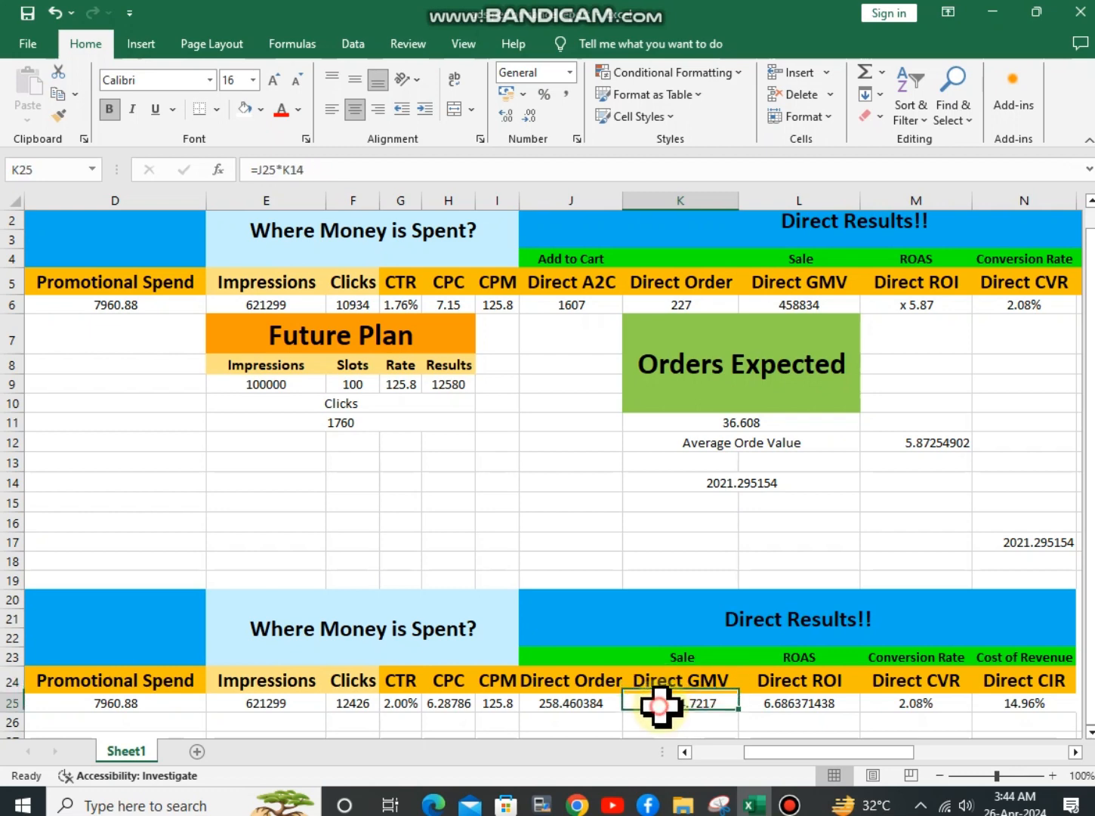
drag(859, 753, 869, 752)
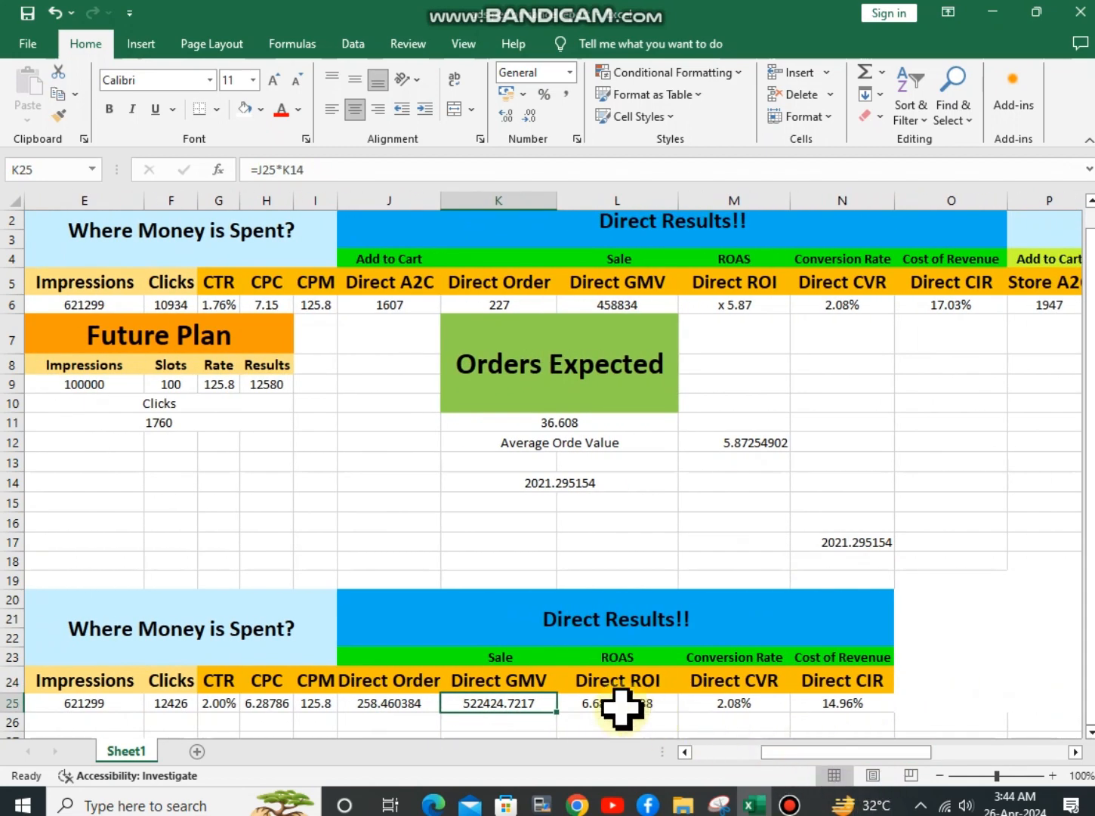
click(623, 703)
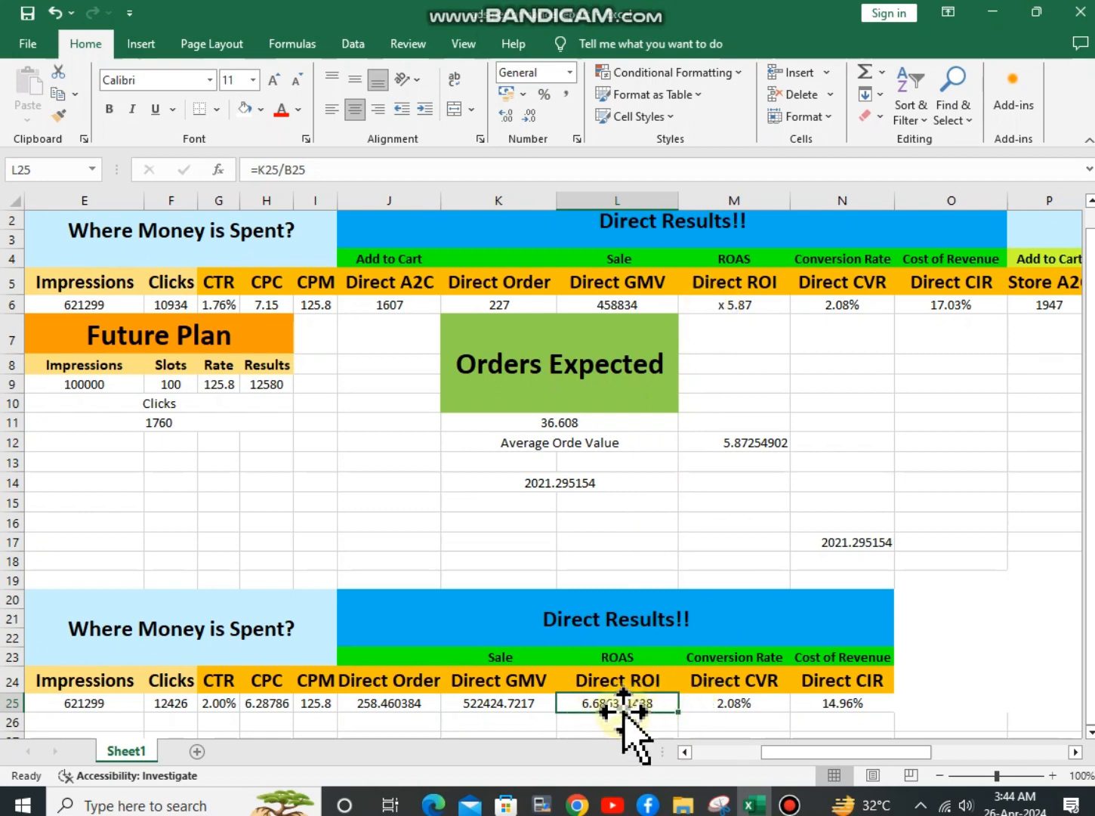
- Inspect the lower report's Direct CIR formula in N25 alongside the Direct CVR in M25, and highlight the Cost of Revenue block N23:N25
click(836, 706)
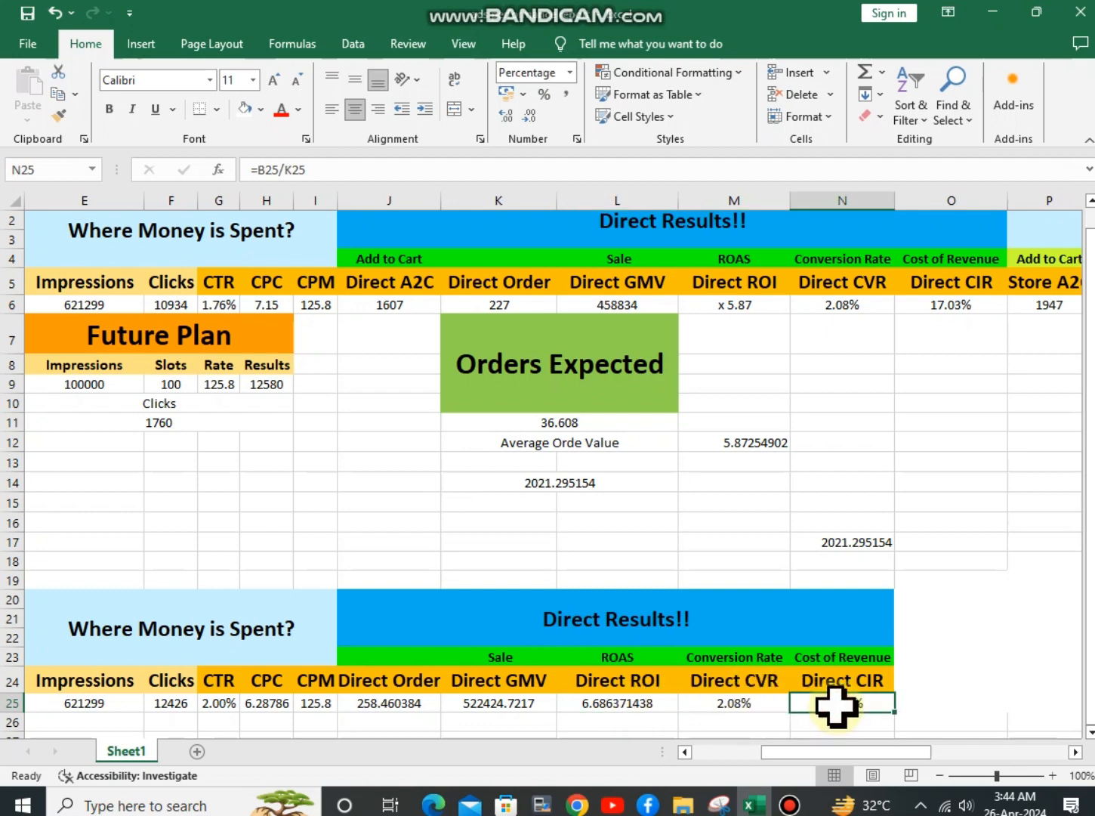
click(725, 707)
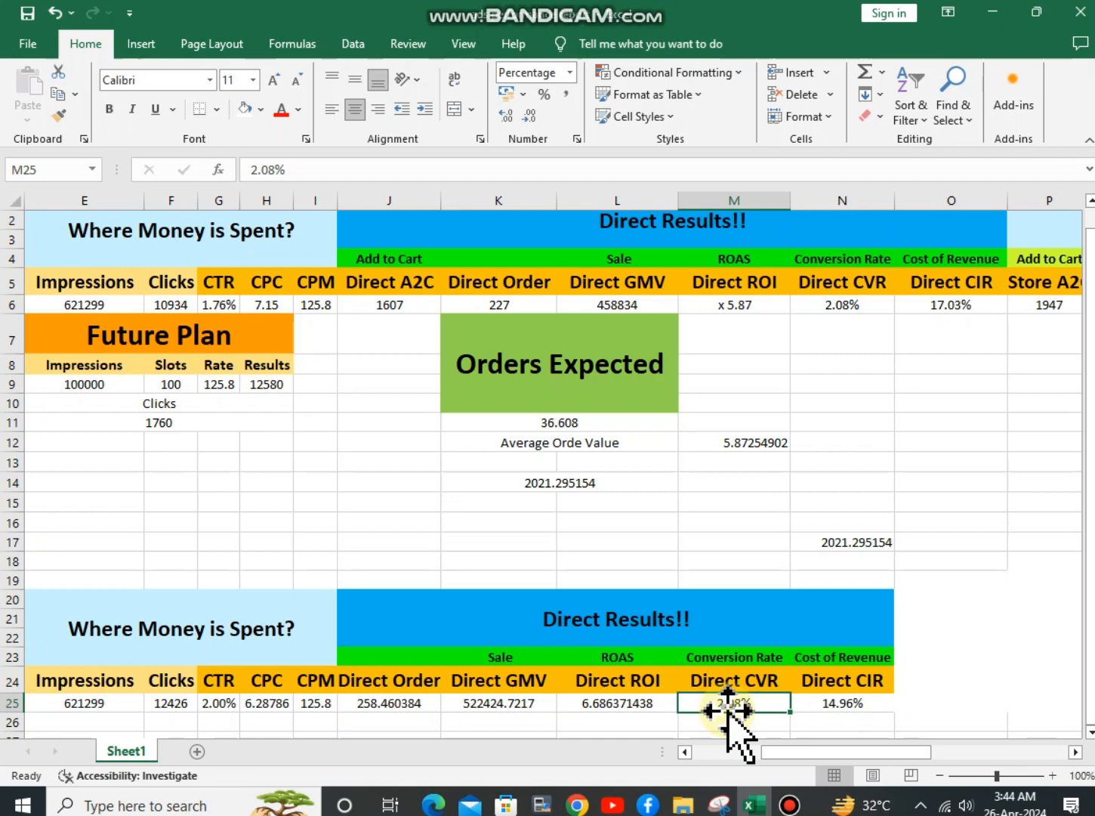
click(803, 704)
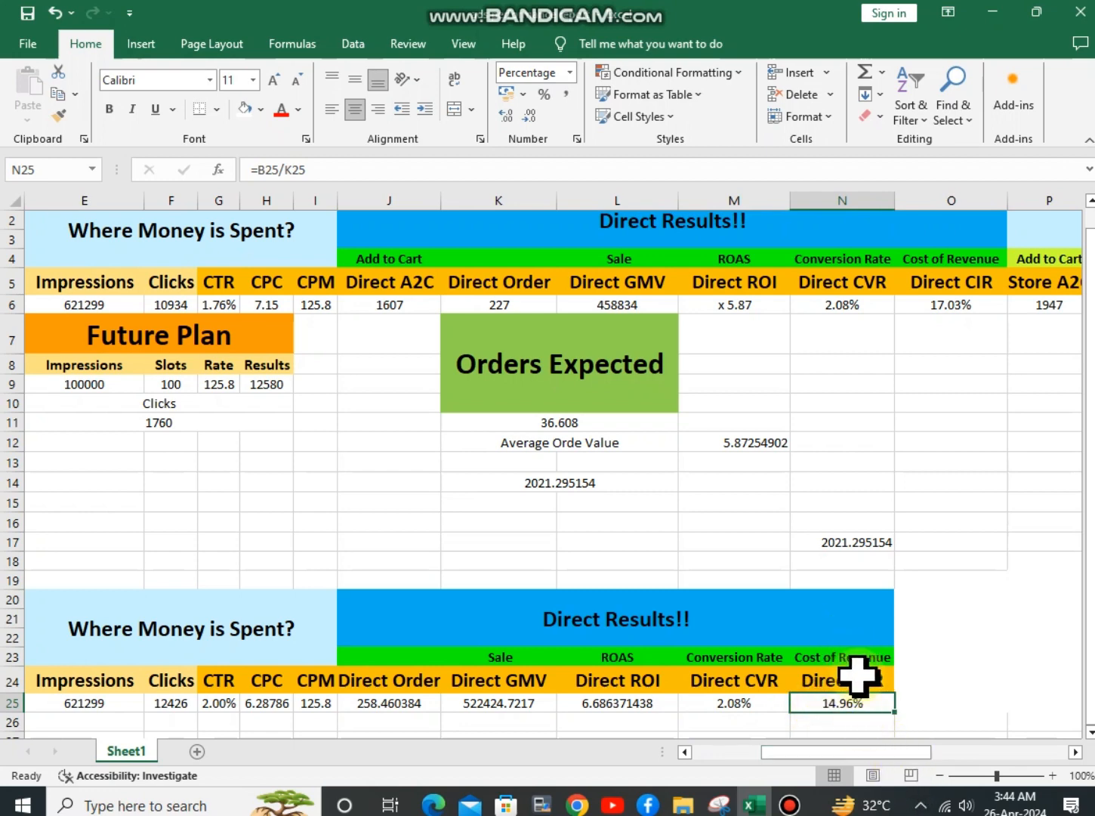
drag(855, 655, 857, 696)
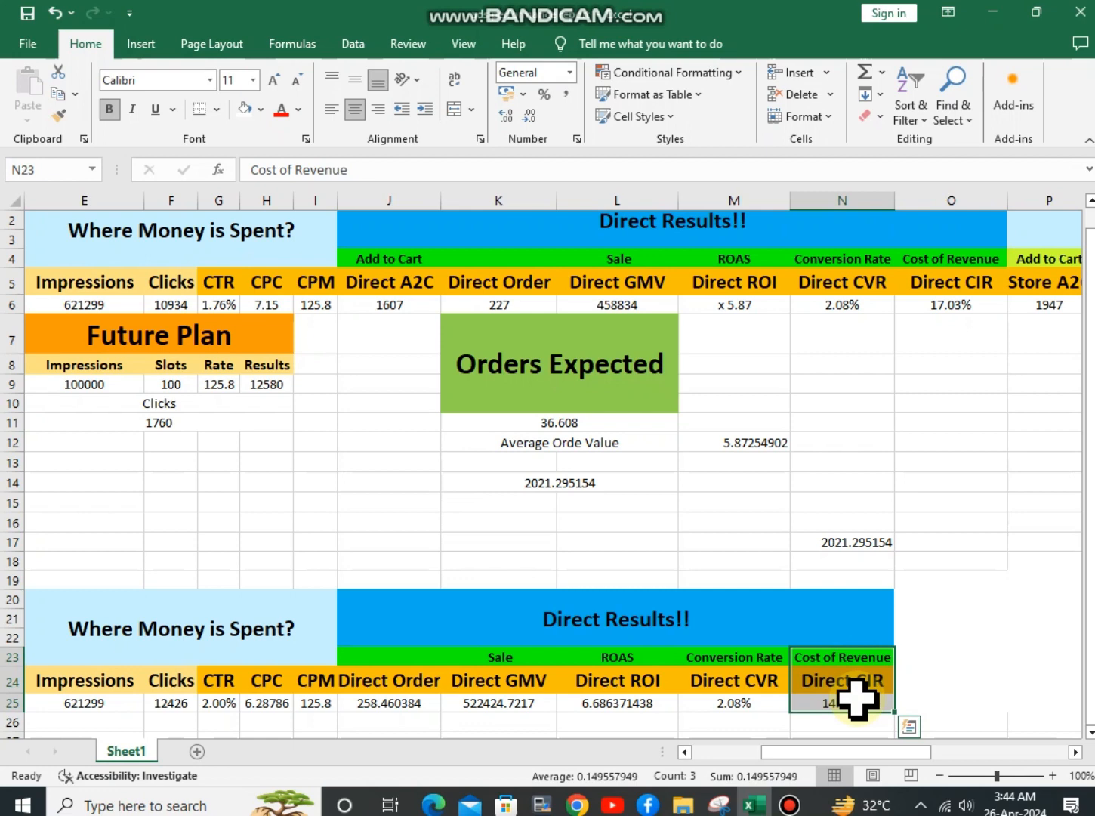
- Set the lower report's Direct CVR in M25 to 2.5% and check the Direct CIR under Cost of Revenue in N25
click(732, 699)
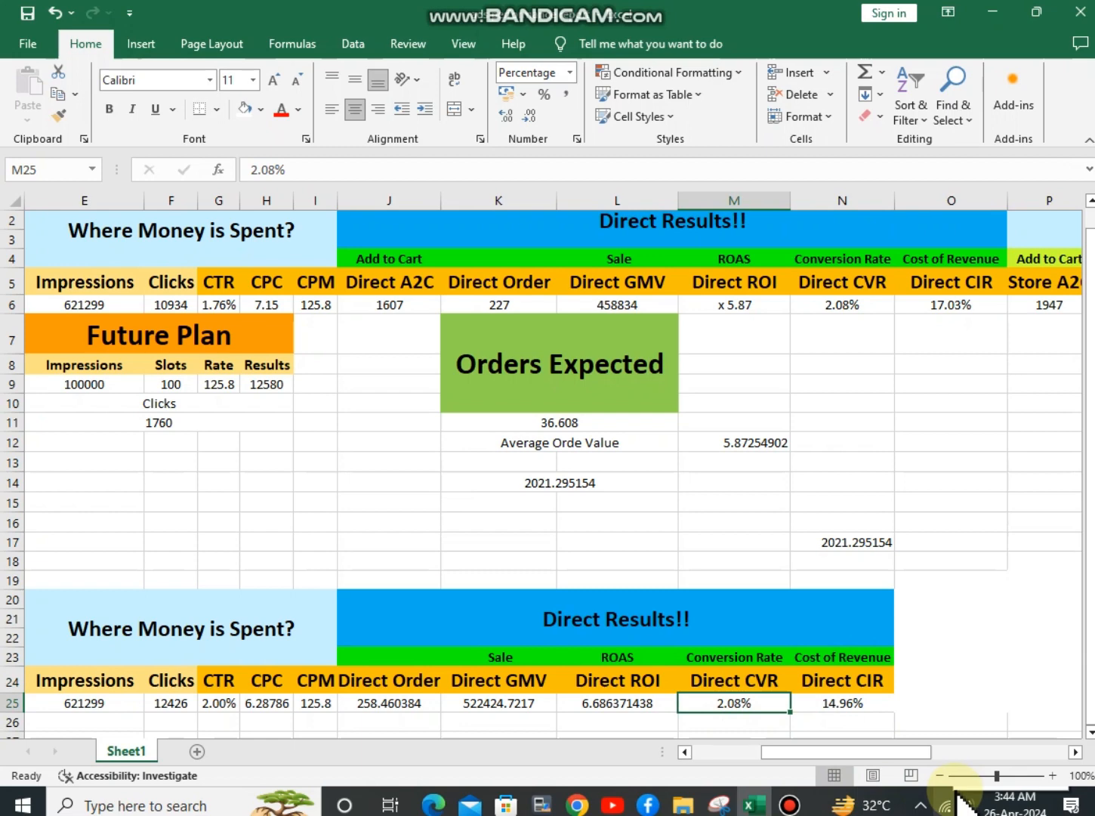
drag(707, 665, 711, 699)
click(714, 701)
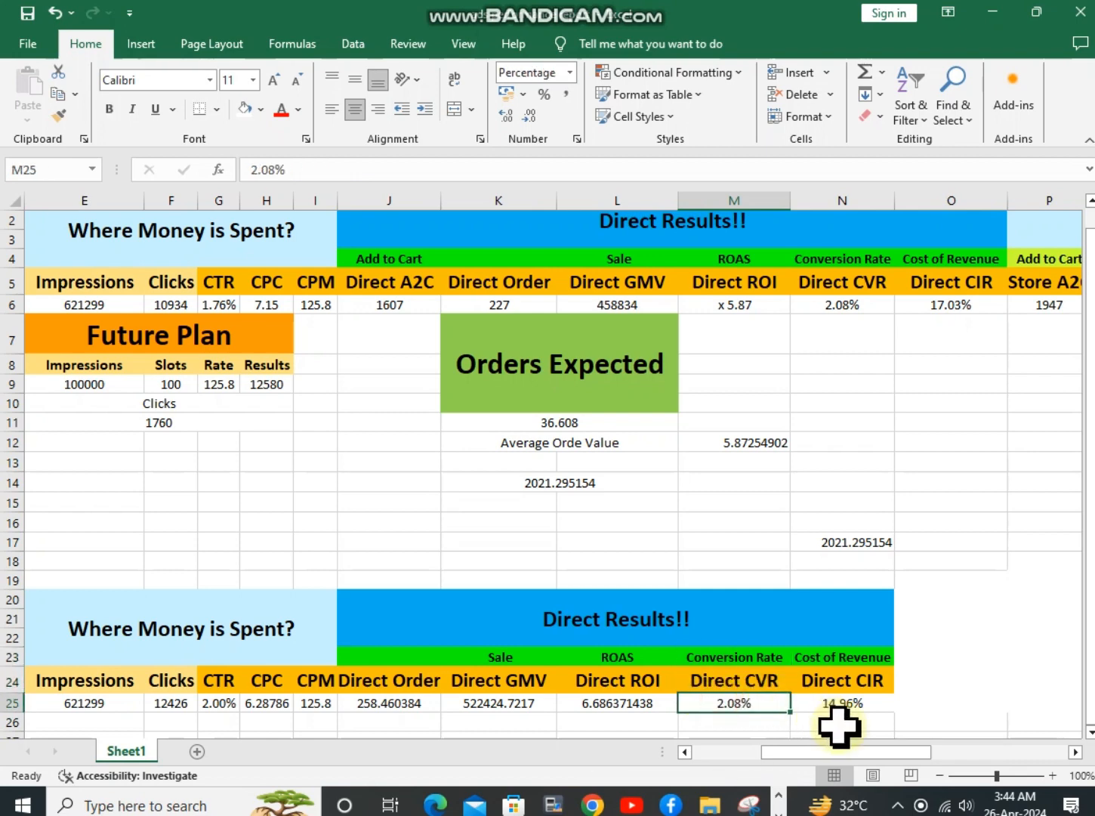
text(2%.5)
key(Return)
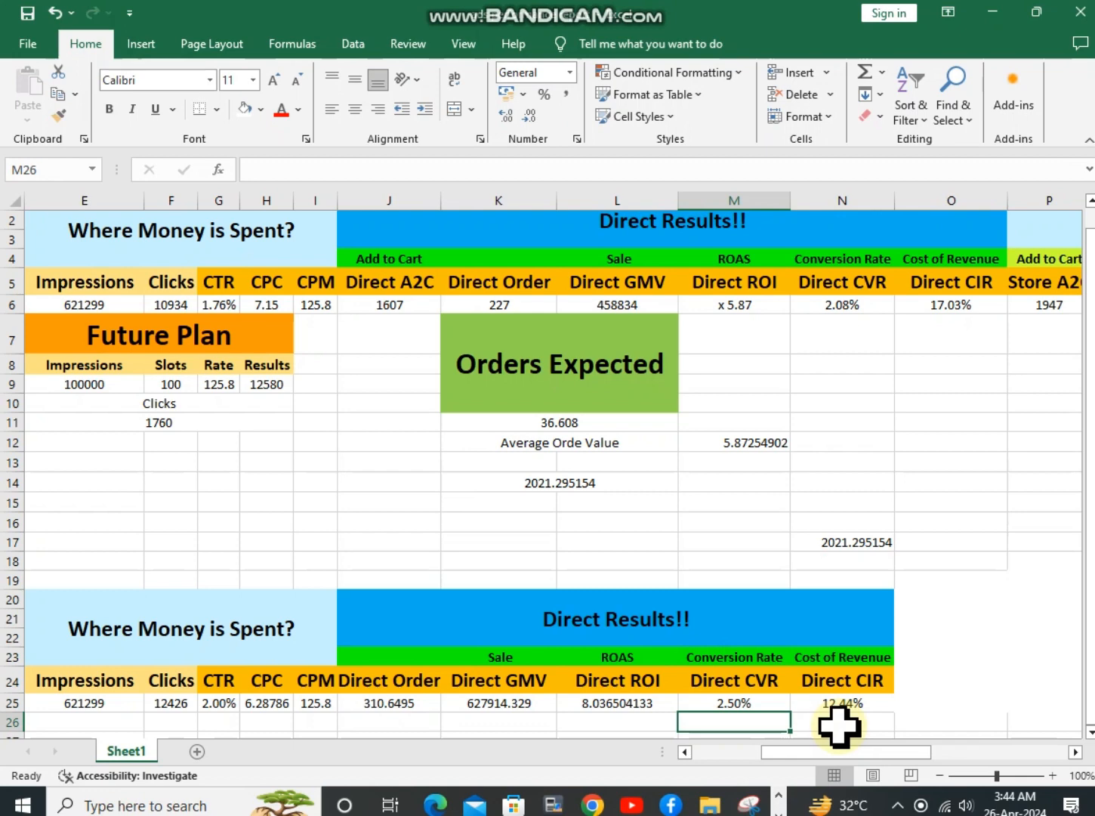
drag(840, 653, 853, 706)
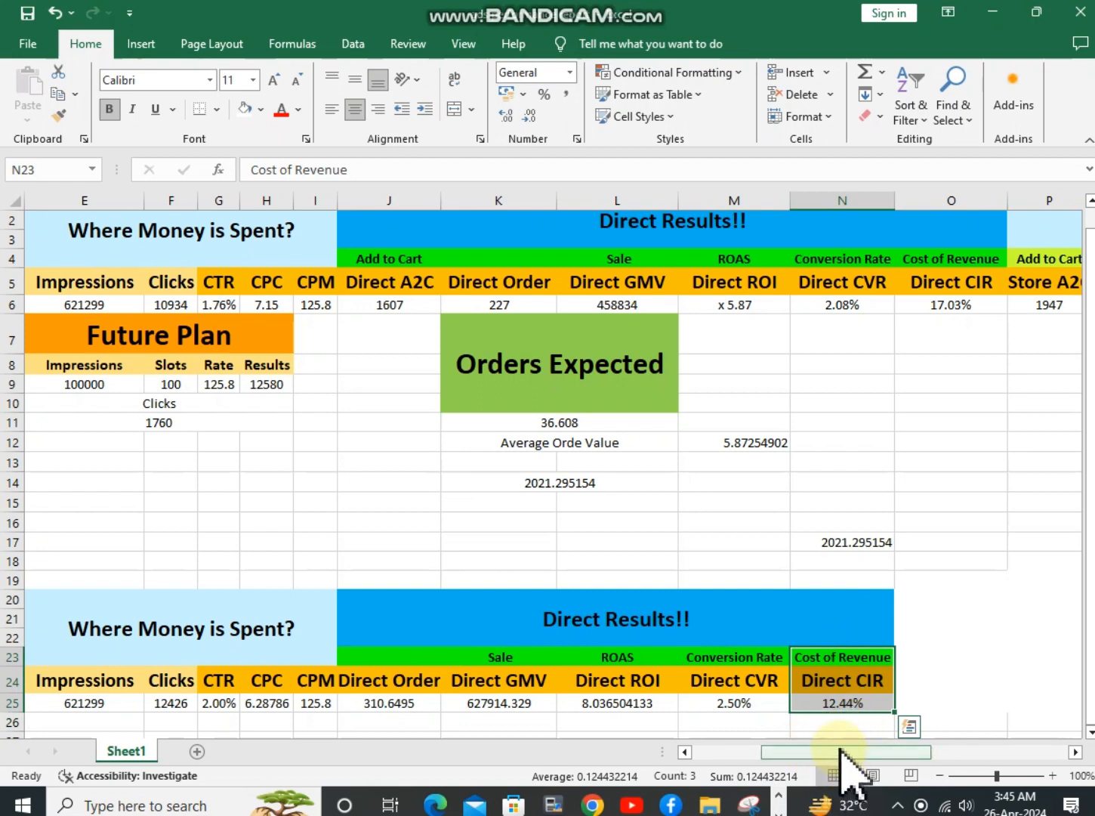
drag(847, 752, 820, 748)
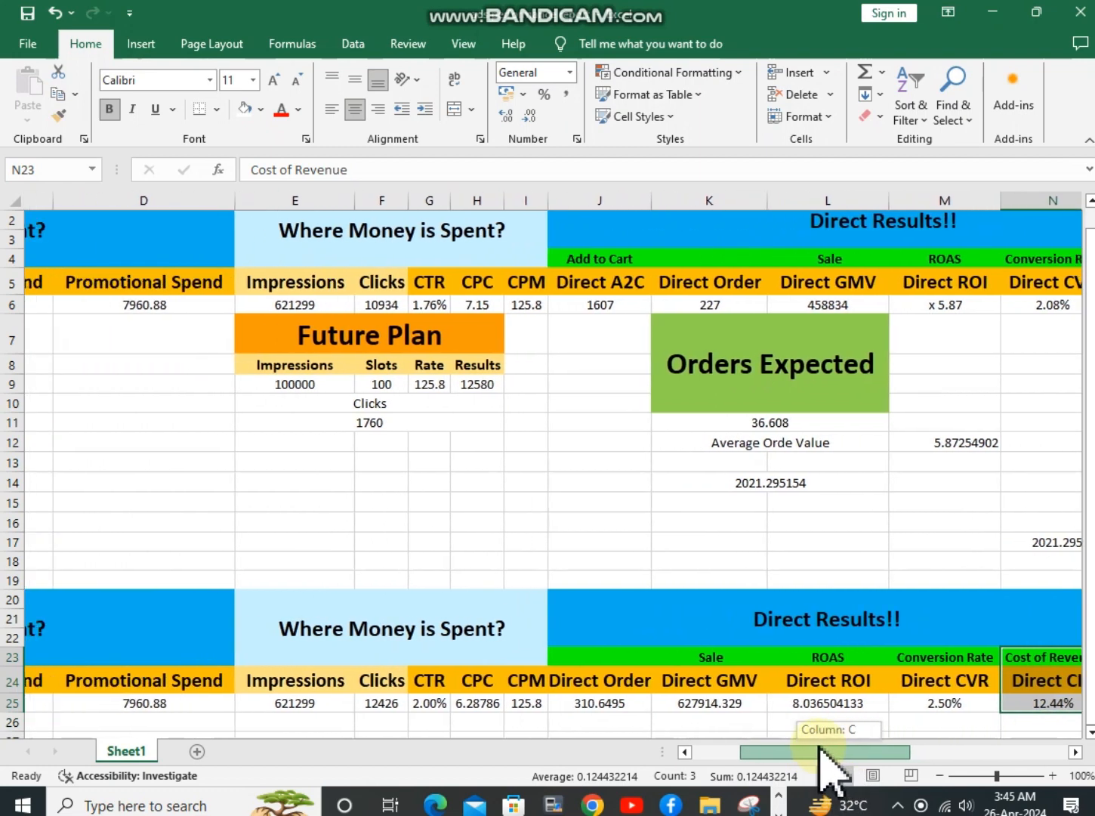
- Compare the upper report's Direct CIR in O6 with the lower report's Direct CIR in N25
drag(820, 748, 841, 748)
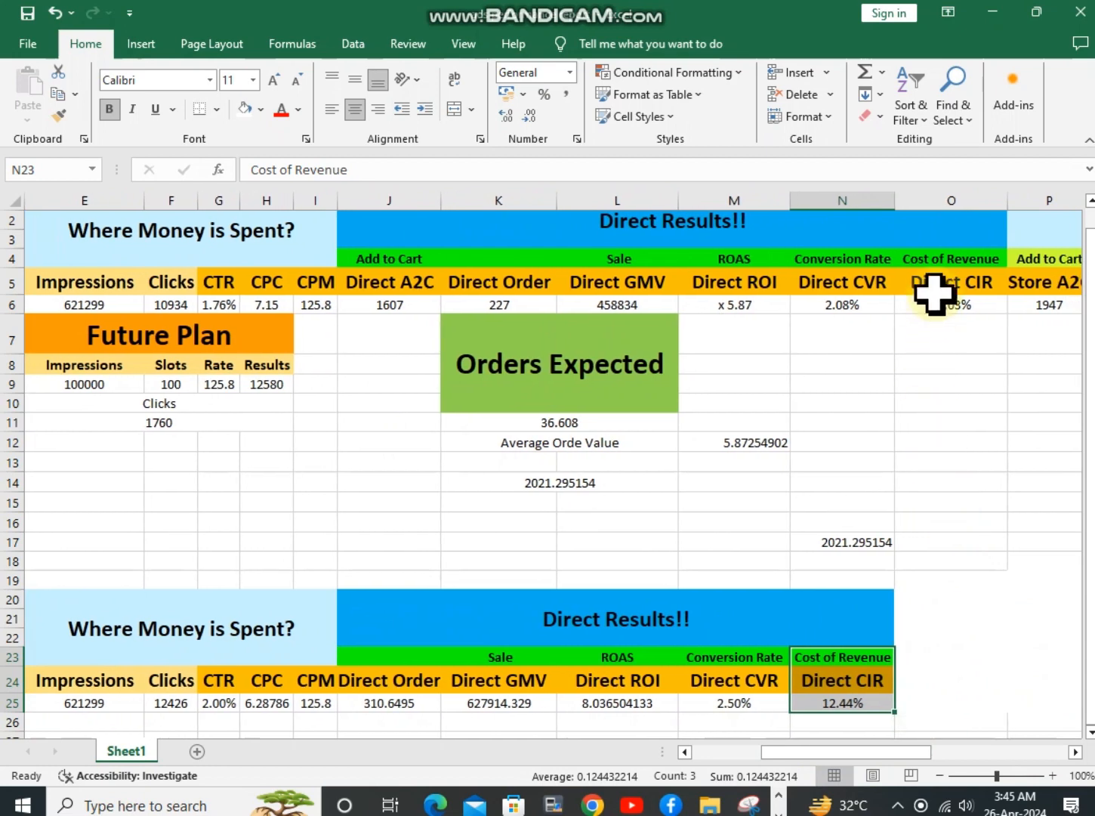
click(982, 306)
click(826, 701)
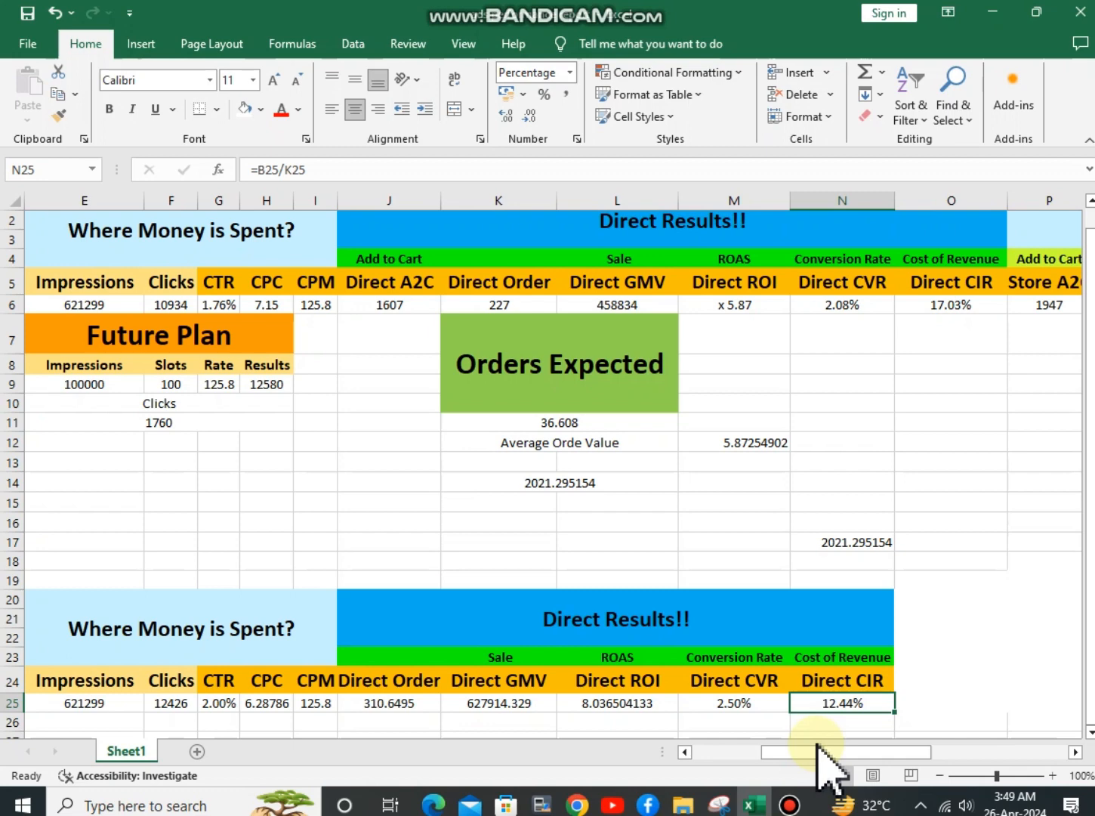
- Check the lower report's Direct CVR in M25 and inspect the cell references in the Direct ROI formula in L25
click(700, 704)
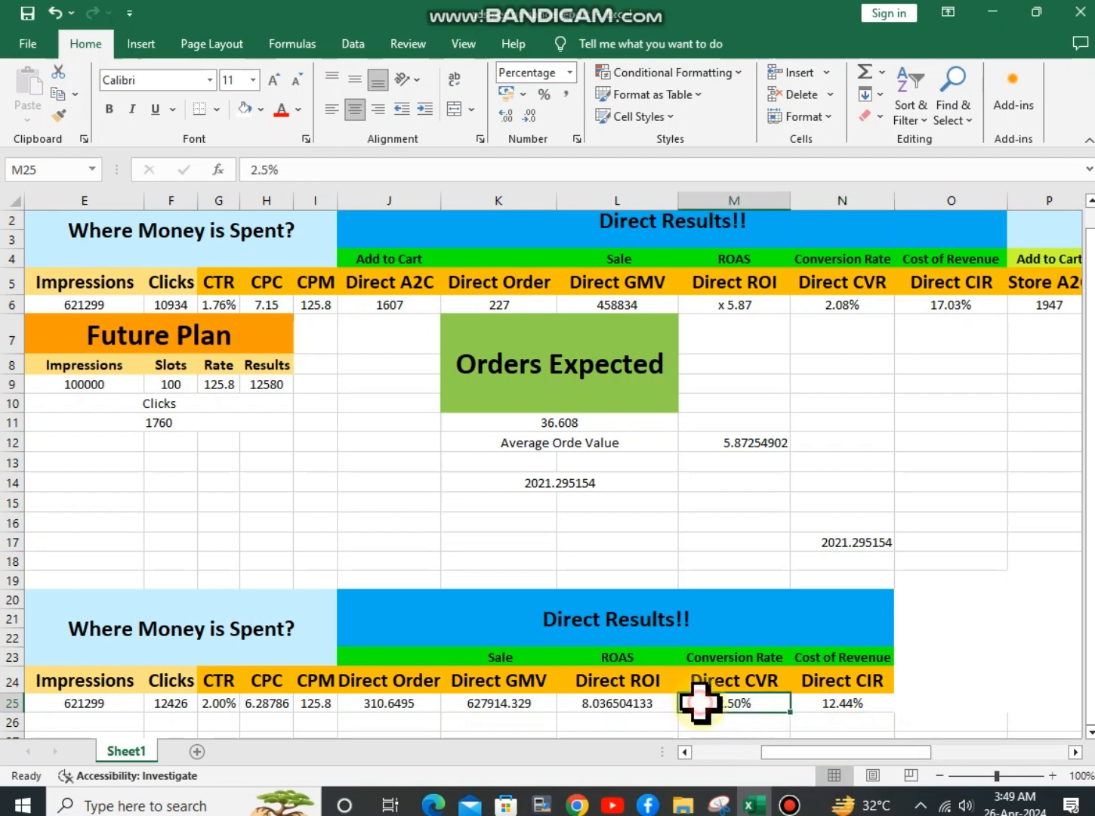
click(583, 706)
click(367, 171)
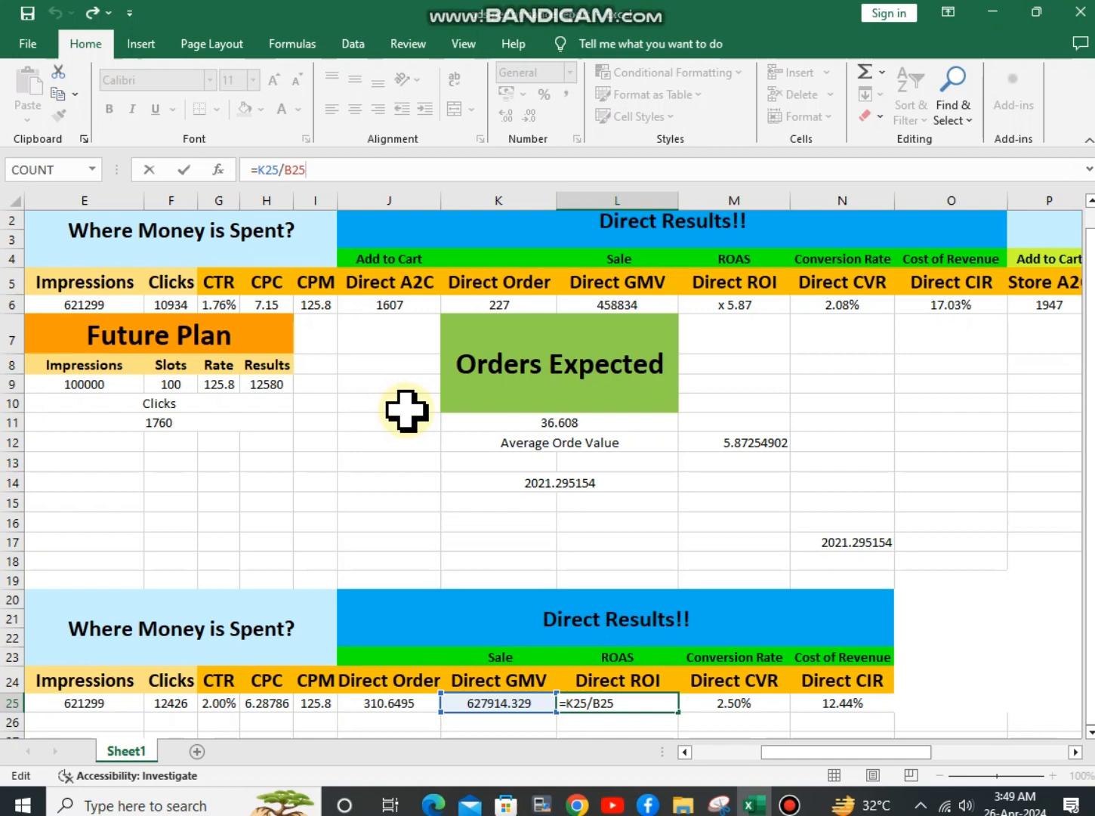
key(Return)
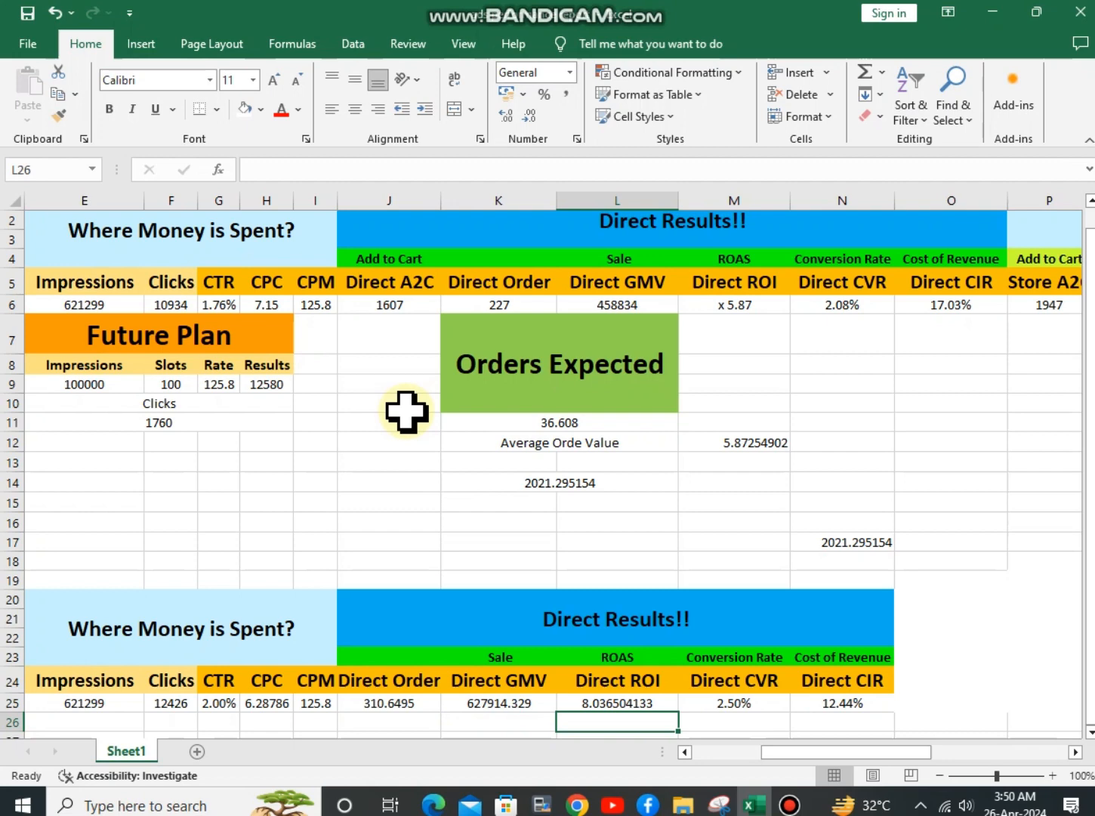
click(789, 806)
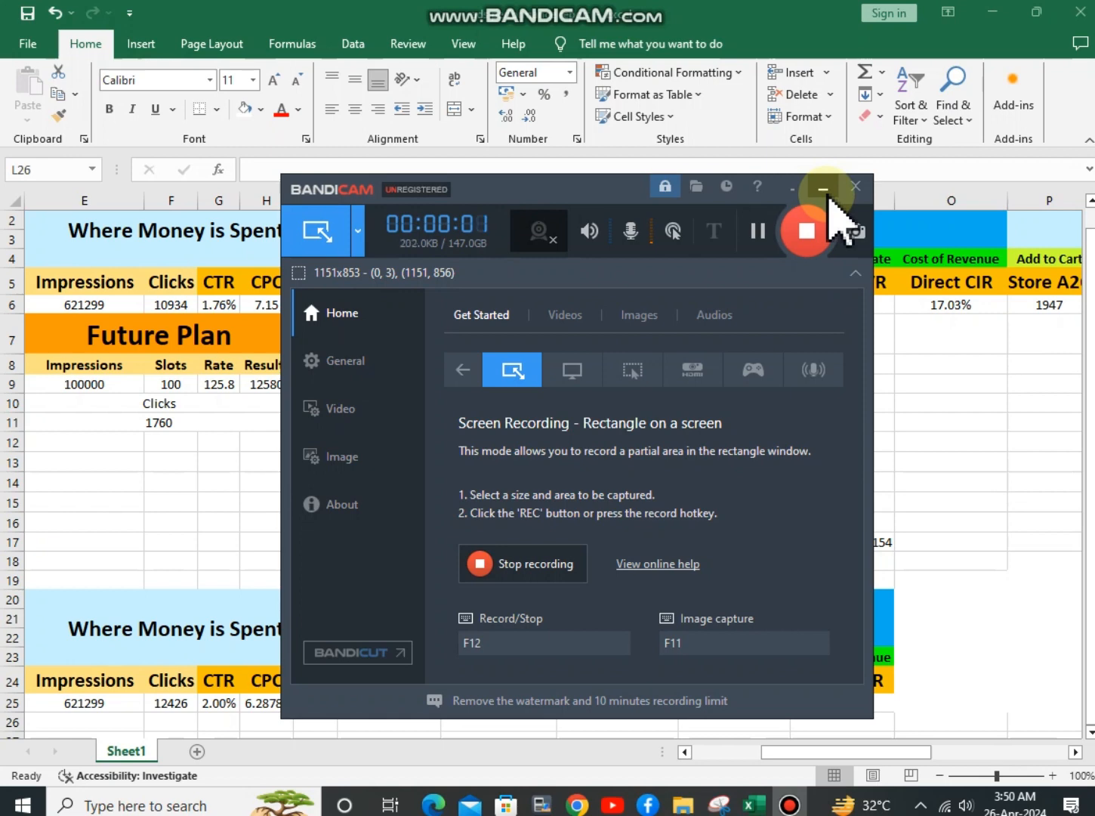
click(825, 188)
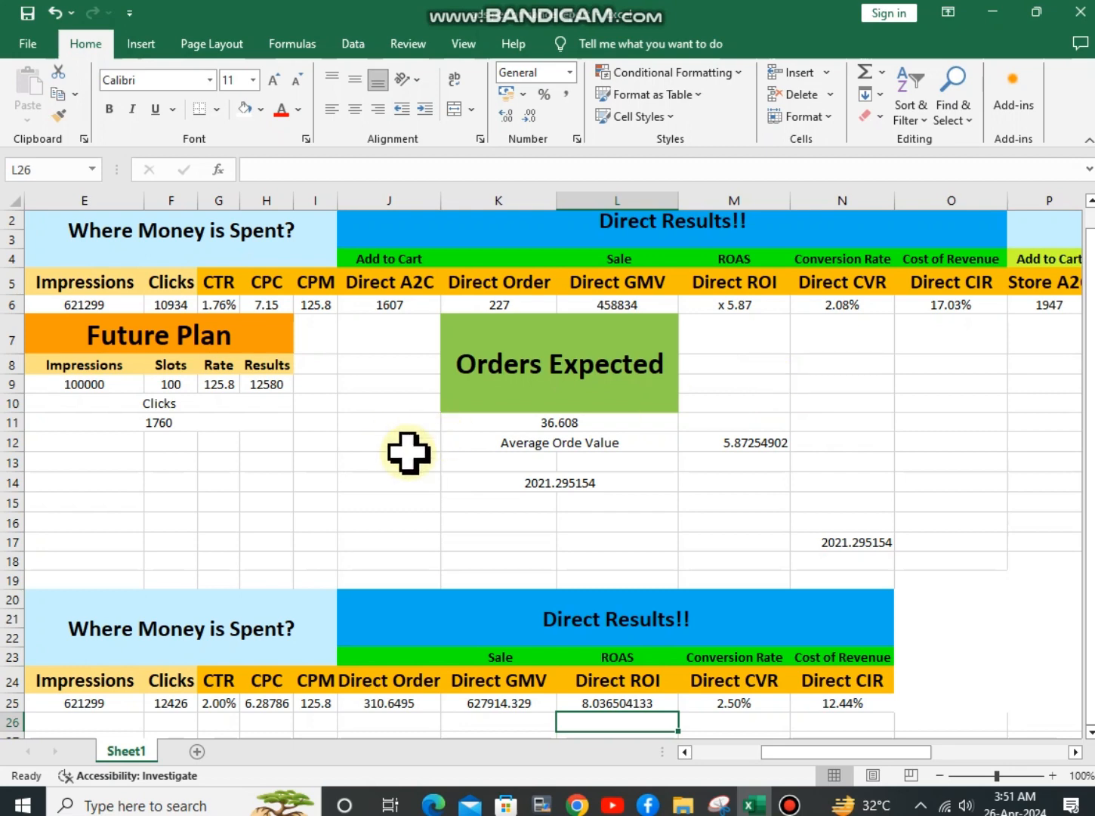
click(404, 460)
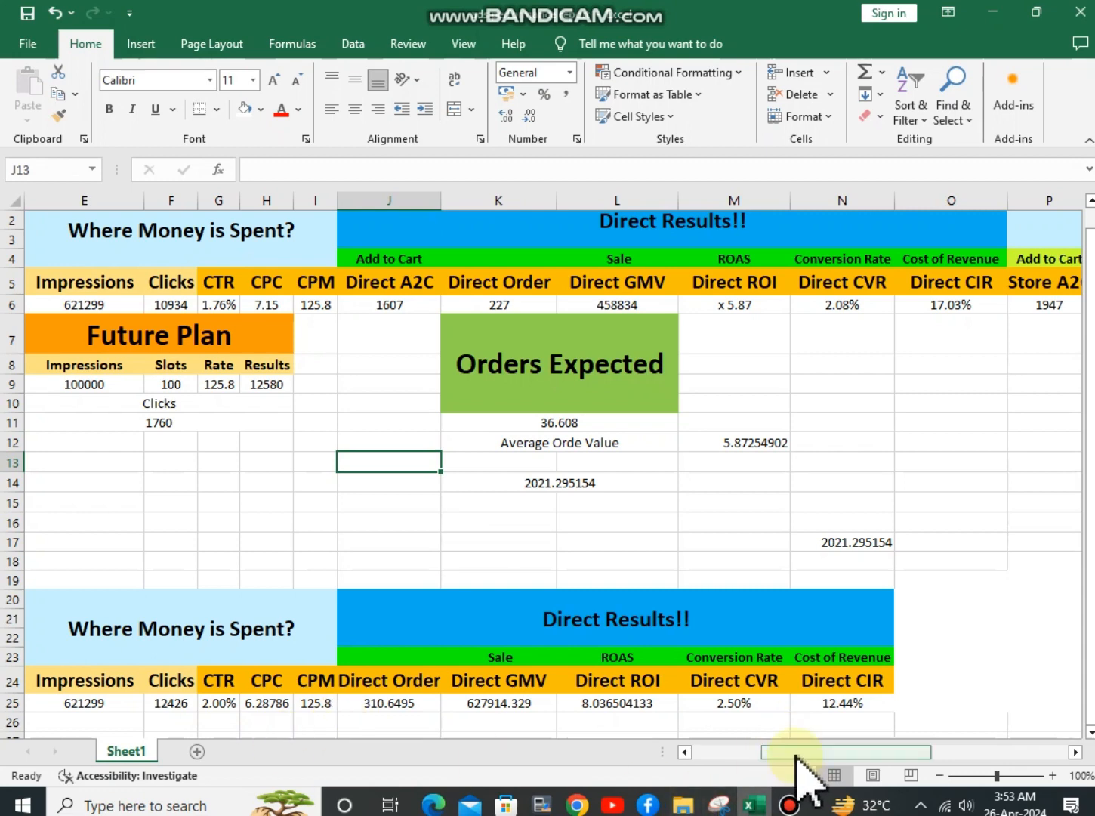
- Review the Ad Cycle table, highlighting Impressions with CTR and Clicks with Conversion, and return to the Direct Results columns
drag(789, 752, 702, 754)
click(313, 481)
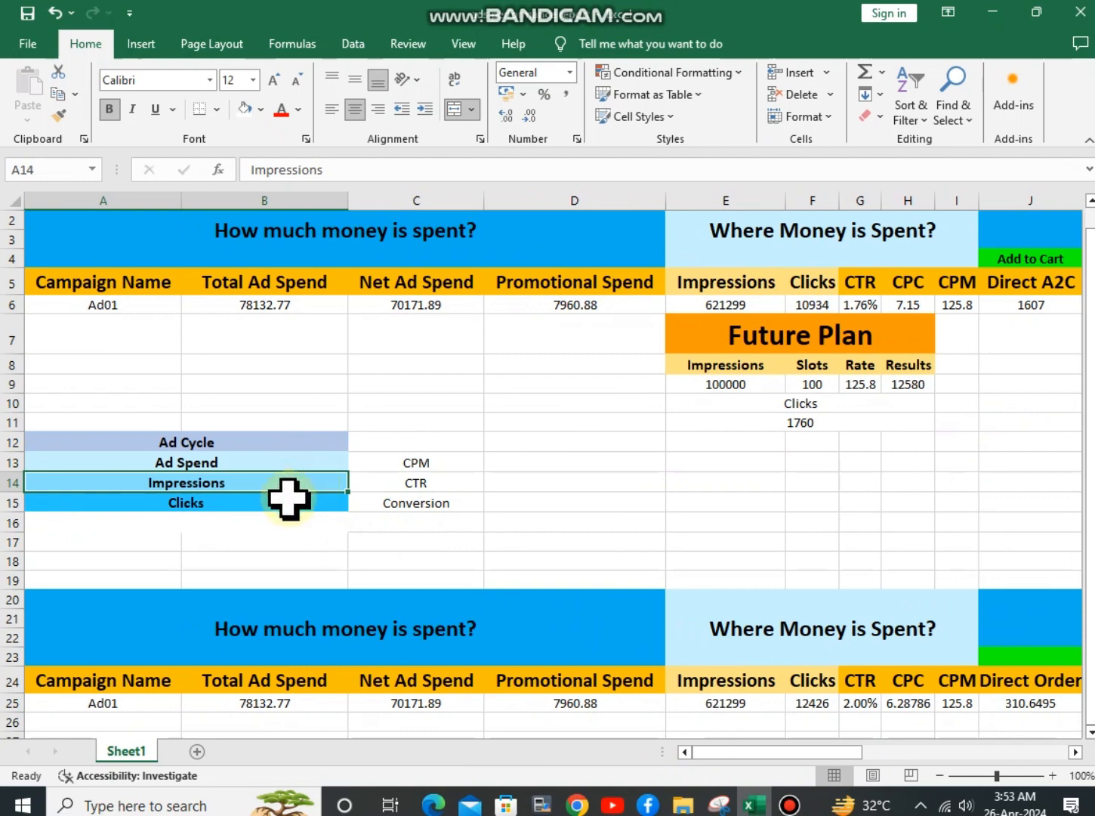
click(288, 497)
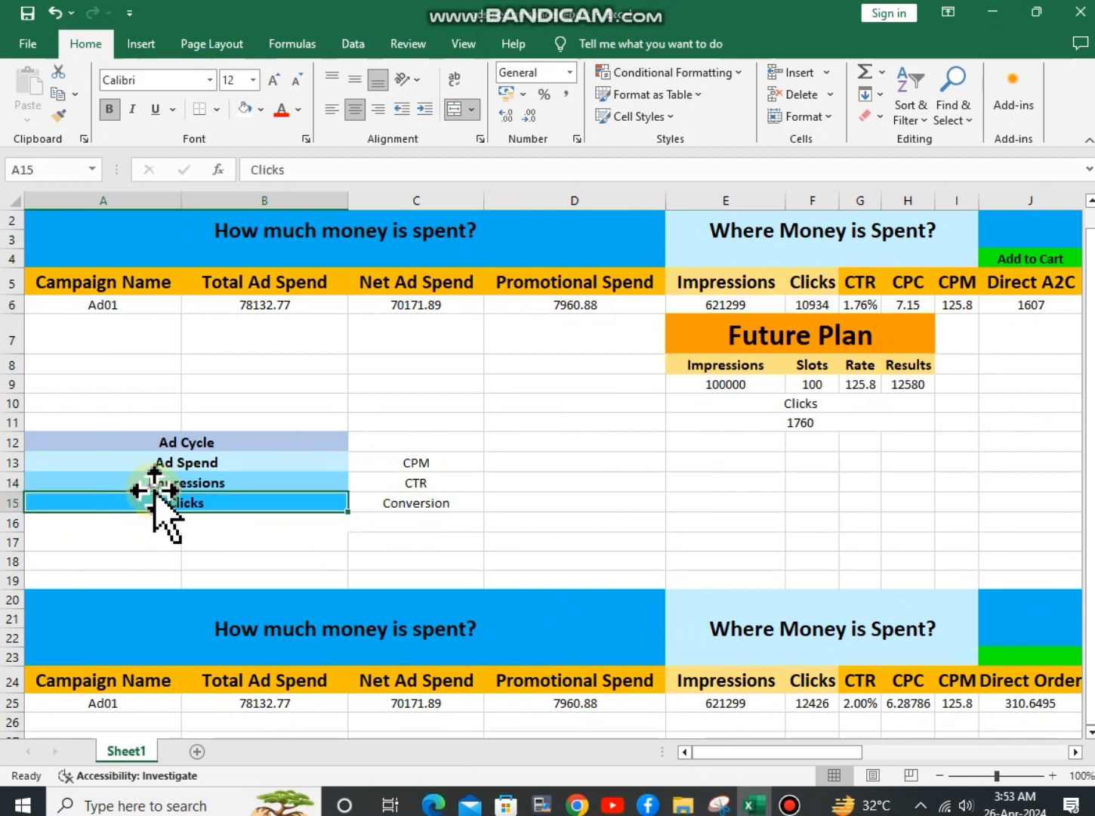
drag(147, 479, 372, 478)
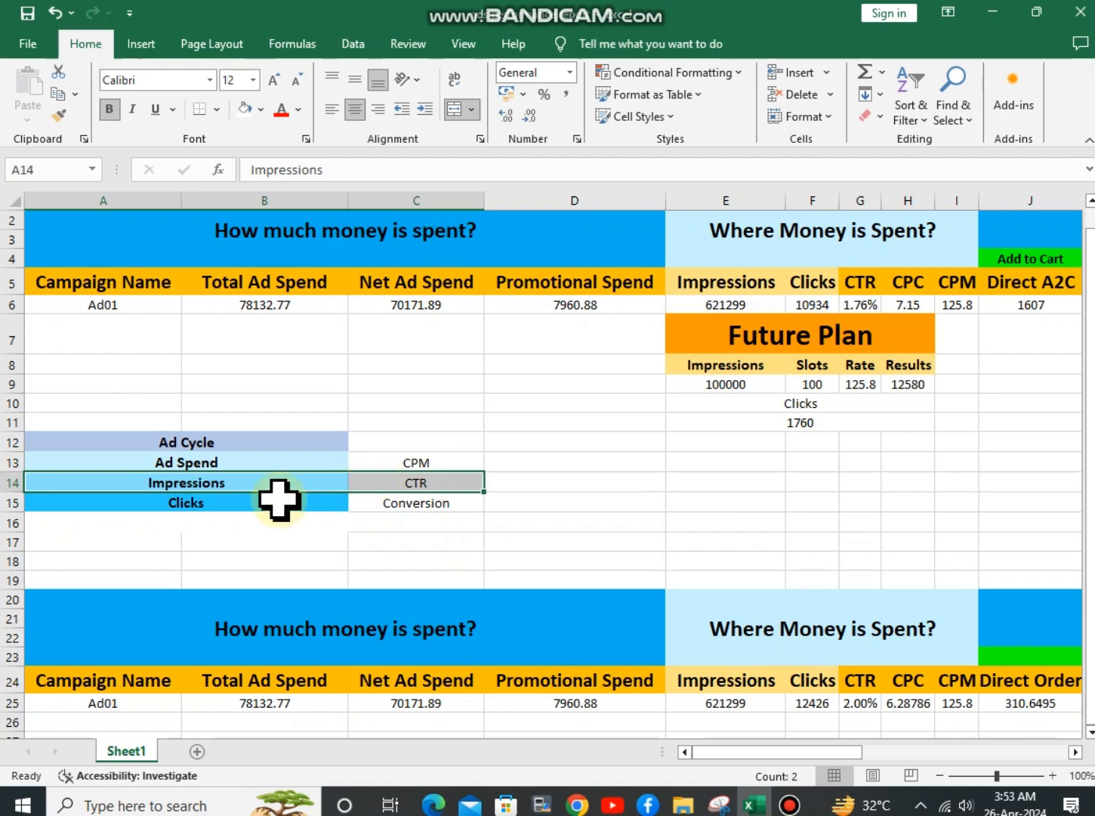
drag(277, 499, 350, 503)
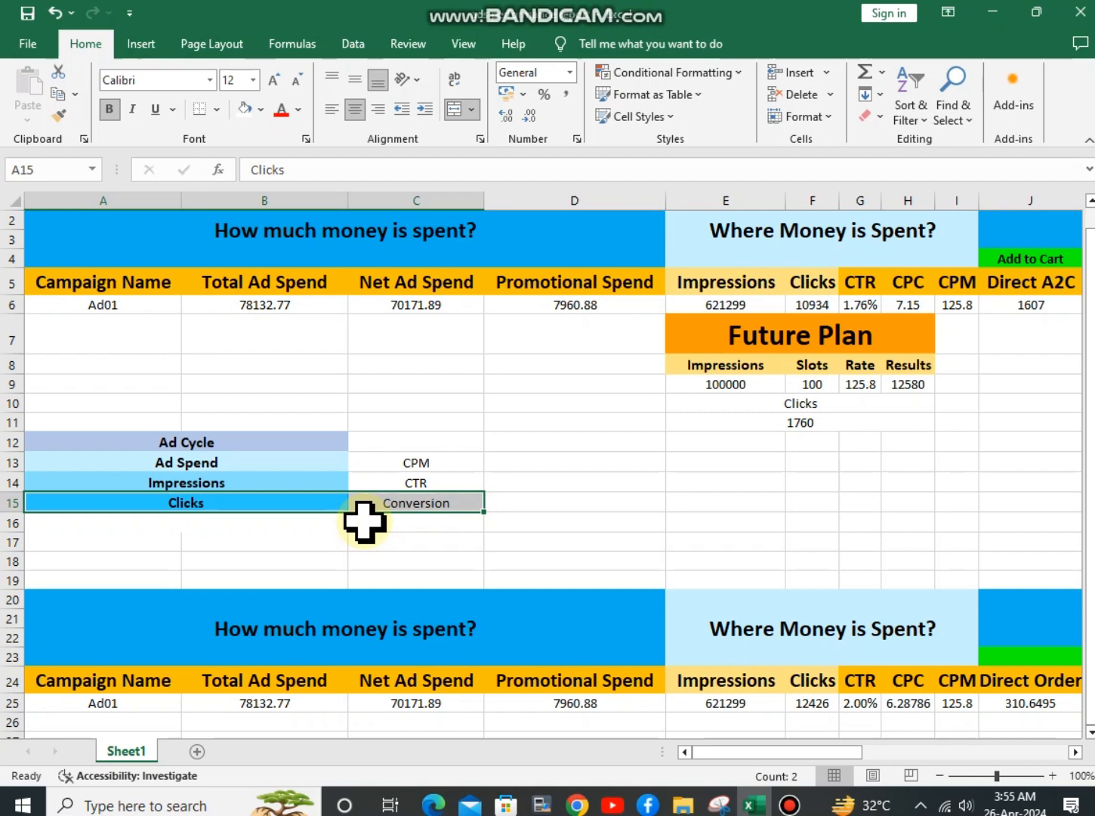
drag(724, 751, 780, 750)
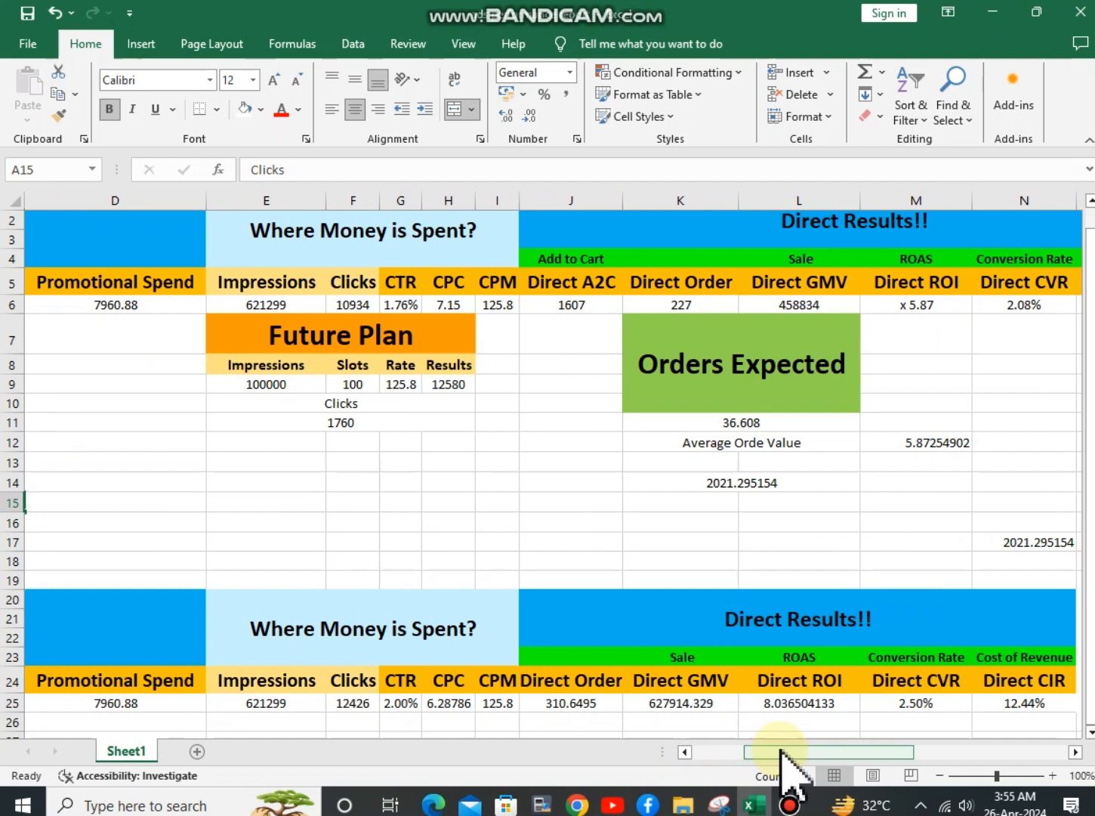